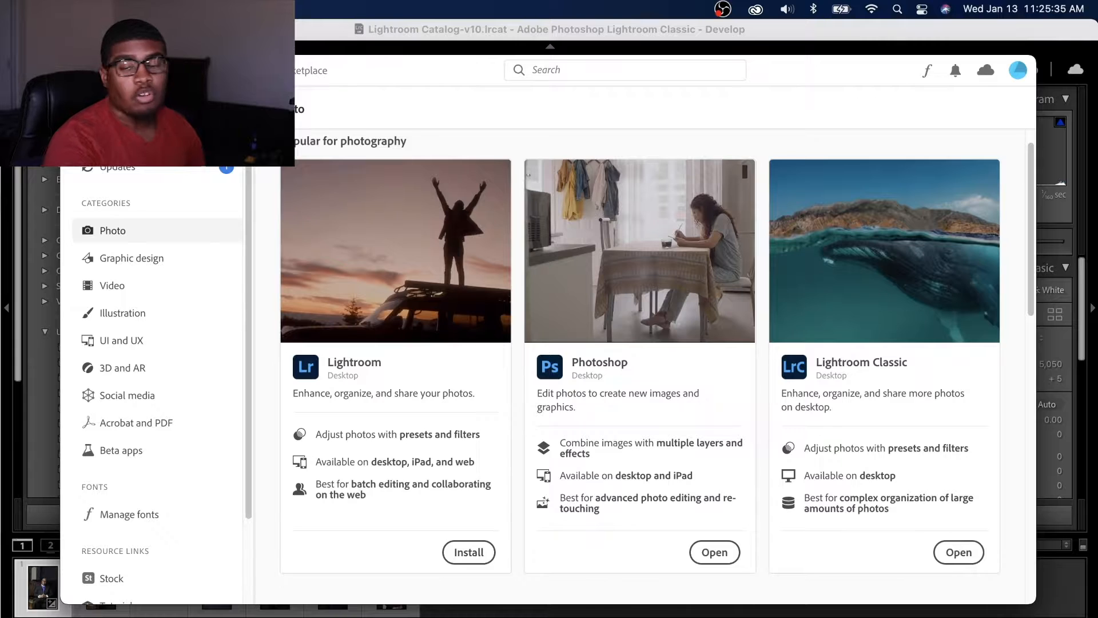
Switch to Lightroom Classic and enable lens profile corrections for the first photo, IMG_7805.CR2.
{"action": "key", "text": "super+Tab"}
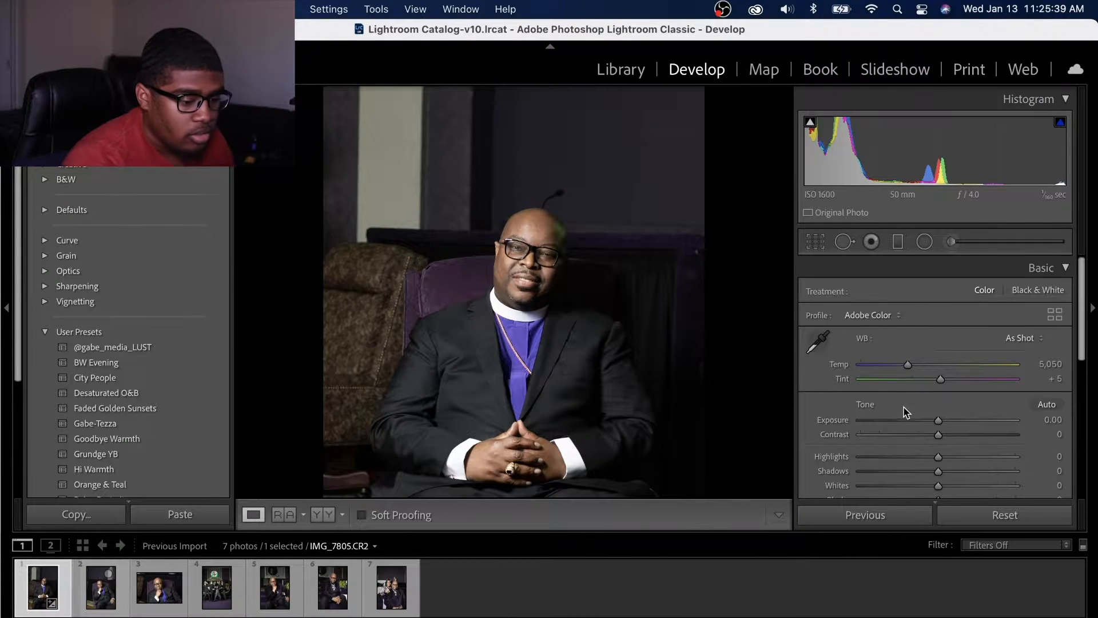
{"action": "left_click", "coordinate": [1066, 269]}
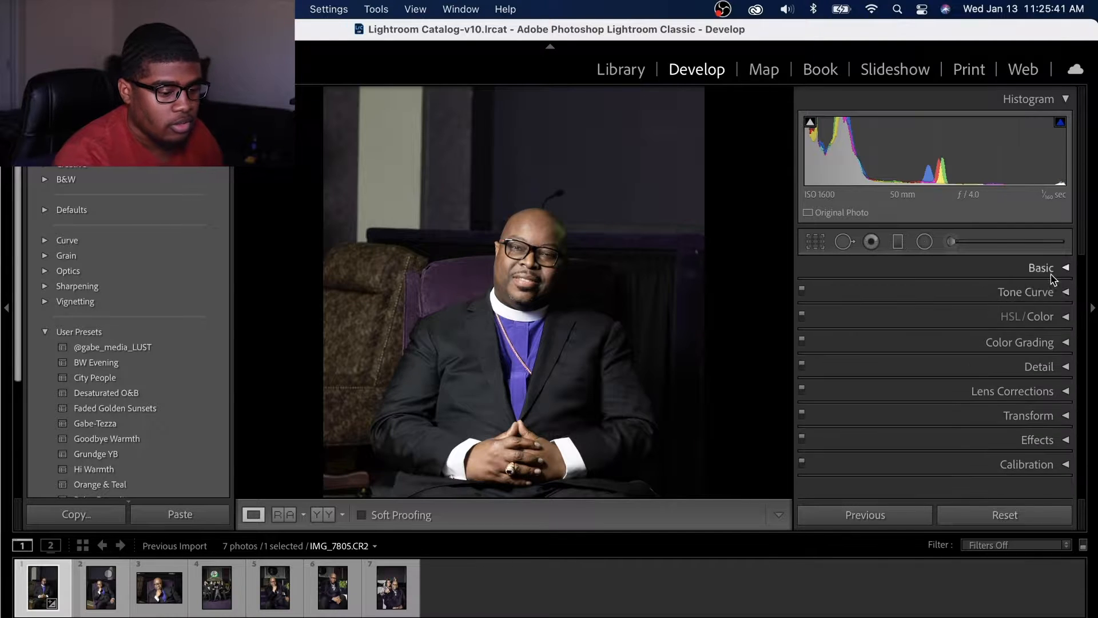
{"action": "left_click", "coordinate": [1017, 395]}
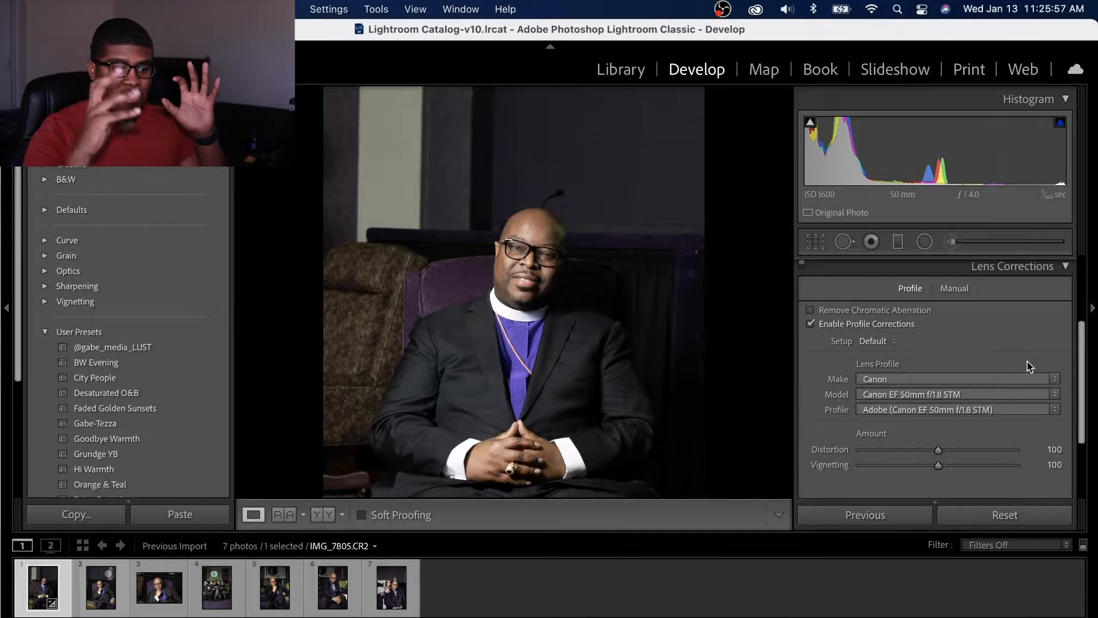
{"action": "left_click", "coordinate": [811, 324]}
{"action": "left_click", "coordinate": [811, 324]}
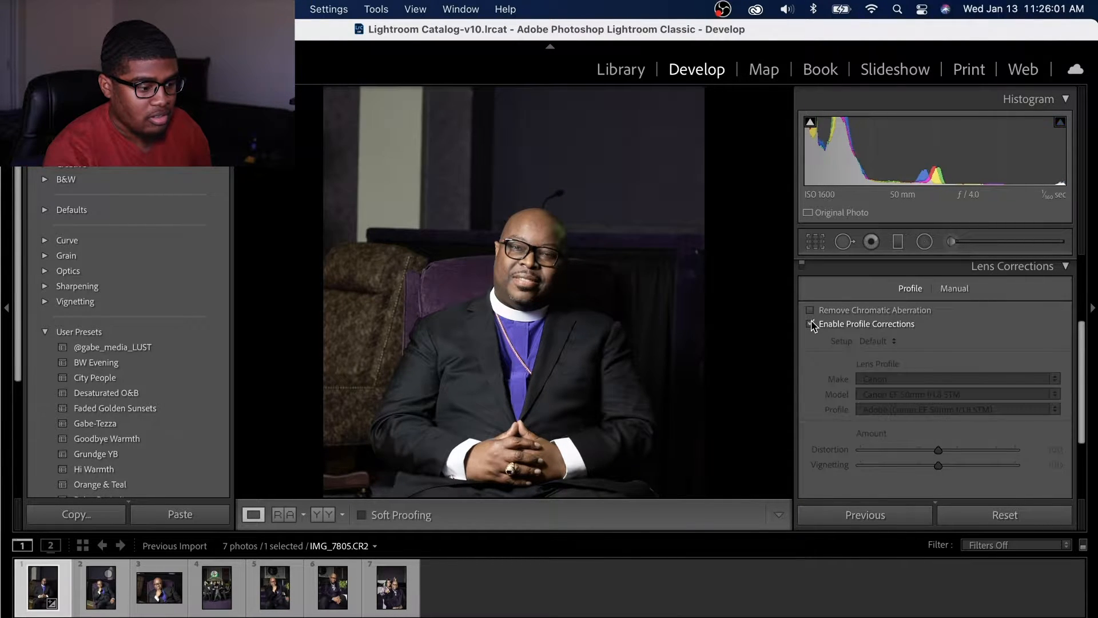
{"action": "left_click", "coordinate": [811, 324]}
Compare the whole first photo with and without lens profile corrections, leaving the corrections enabled.
{"action": "left_click", "coordinate": [571, 276]}
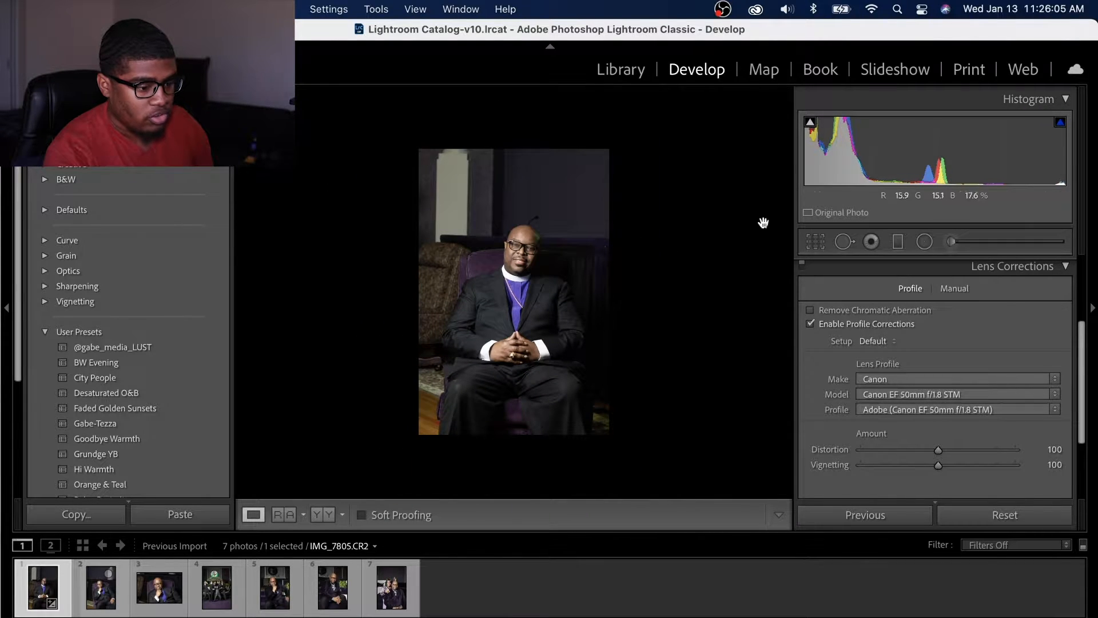
{"action": "left_click", "coordinate": [811, 324]}
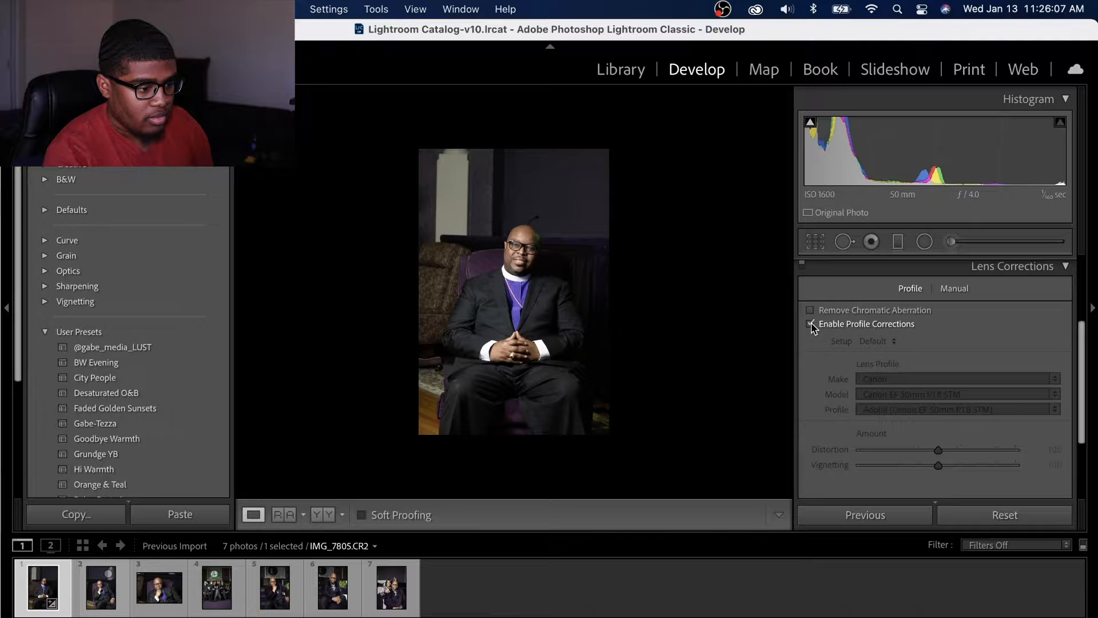
{"action": "left_click", "coordinate": [810, 324]}
Enable lens profile corrections for IMG_7817.CR2 and IMG_8142.CR2, comparing the second of these with and without them.
{"action": "left_click", "coordinate": [151, 592]}
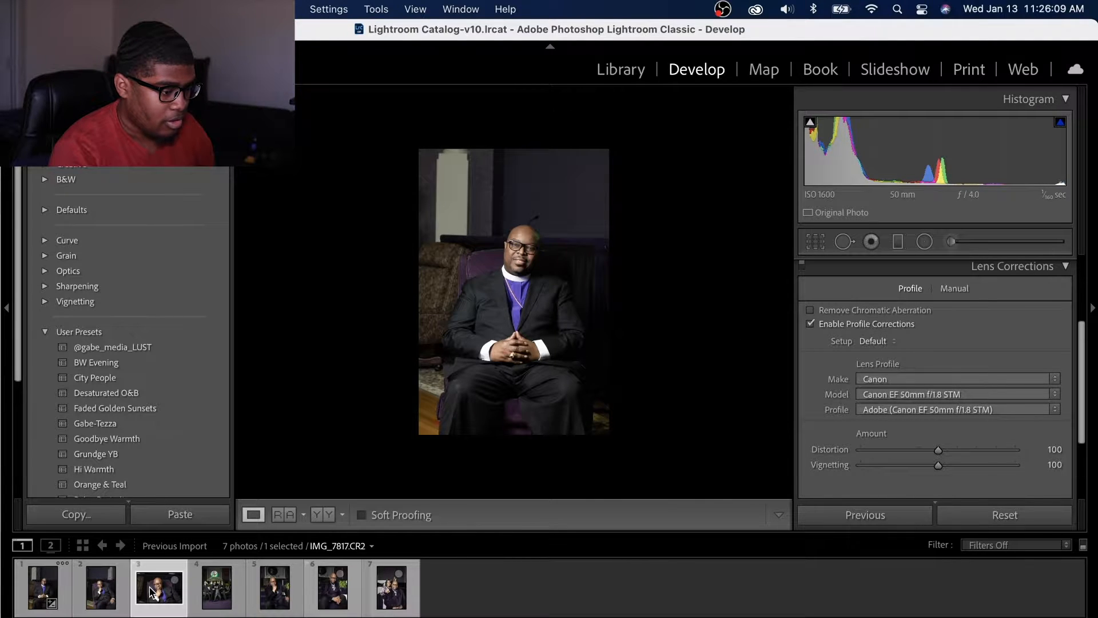
{"action": "left_click", "coordinate": [811, 324]}
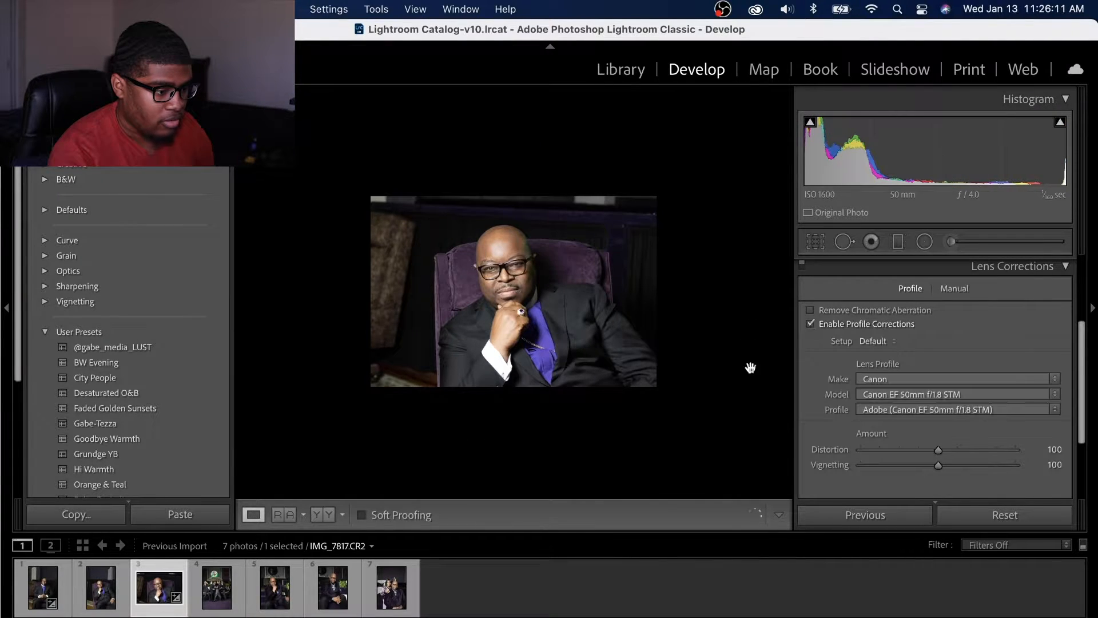
{"action": "left_click", "coordinate": [332, 587]}
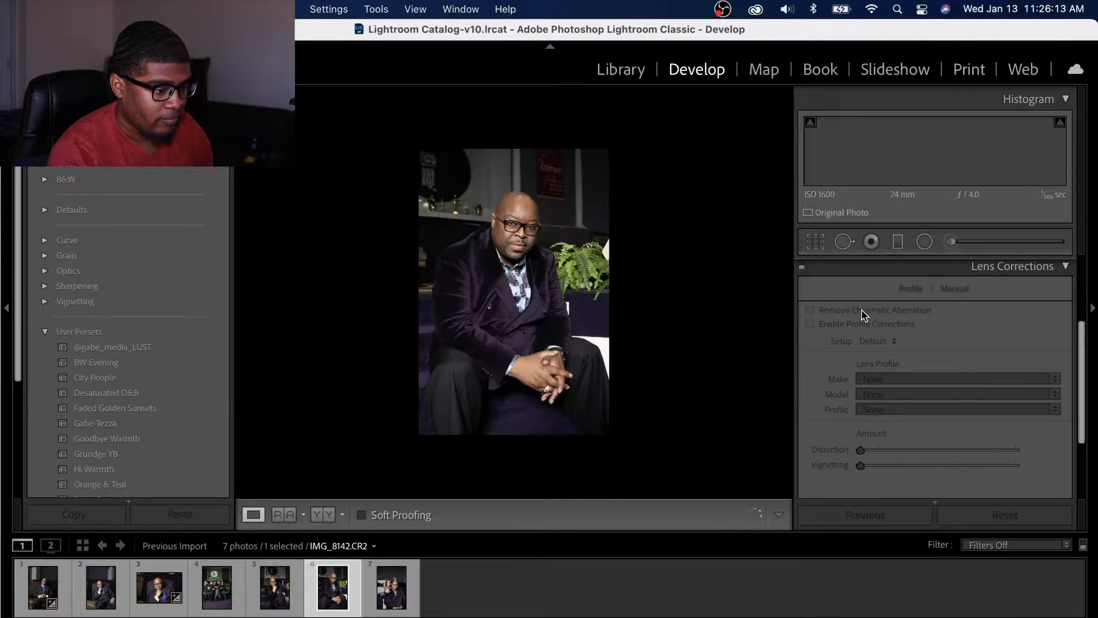
{"action": "left_click", "coordinate": [816, 324]}
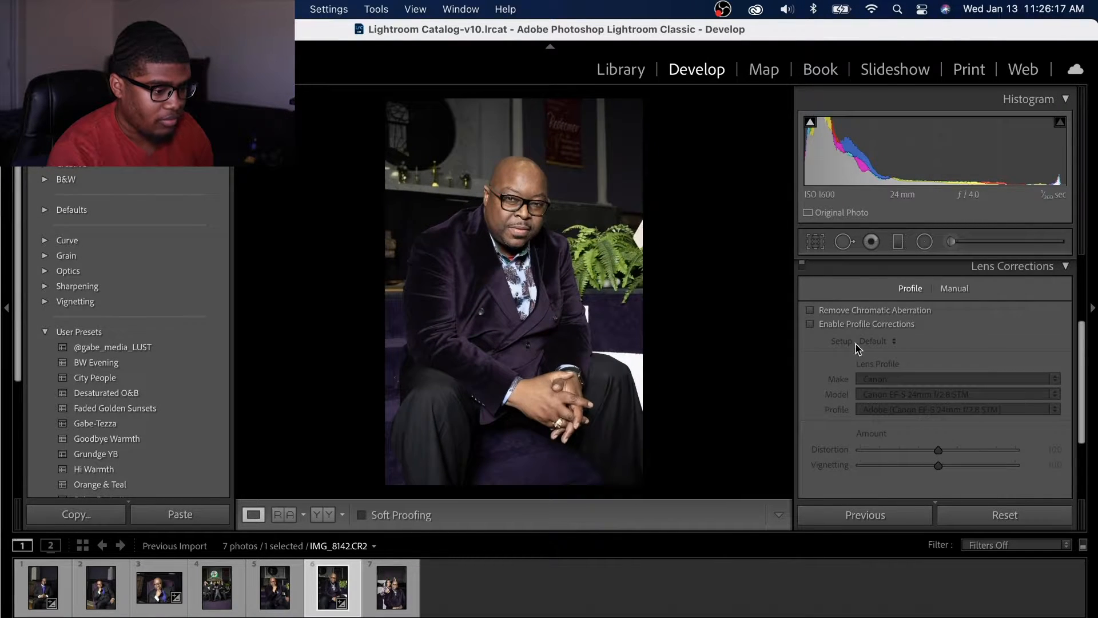
{"action": "left_click", "coordinate": [811, 325]}
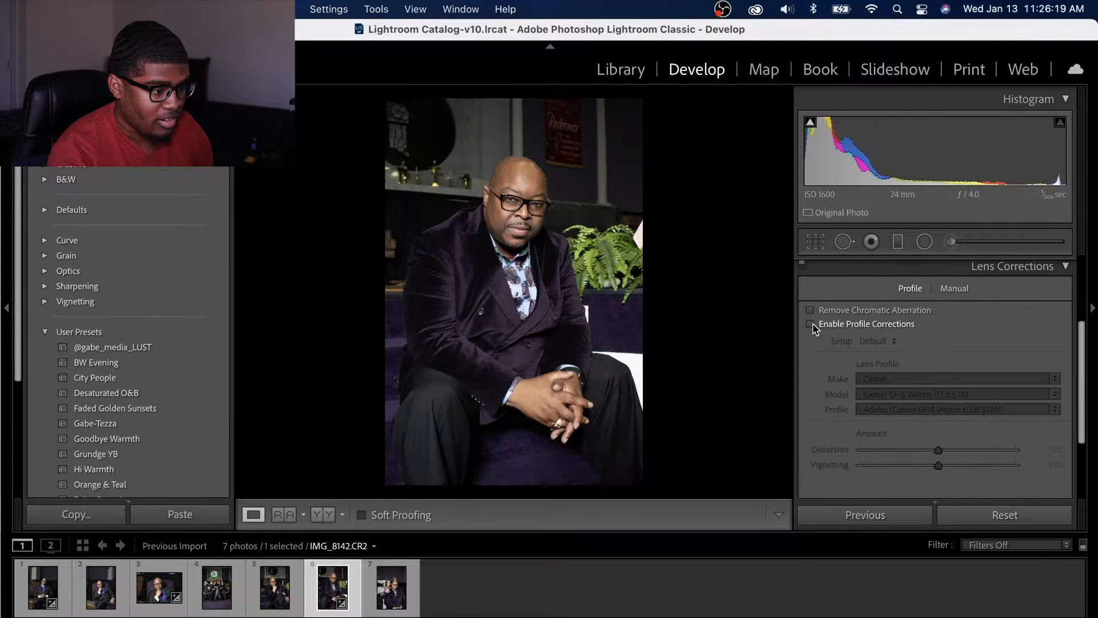
{"action": "left_click", "coordinate": [811, 324]}
{"action": "left_click", "coordinate": [812, 325]}
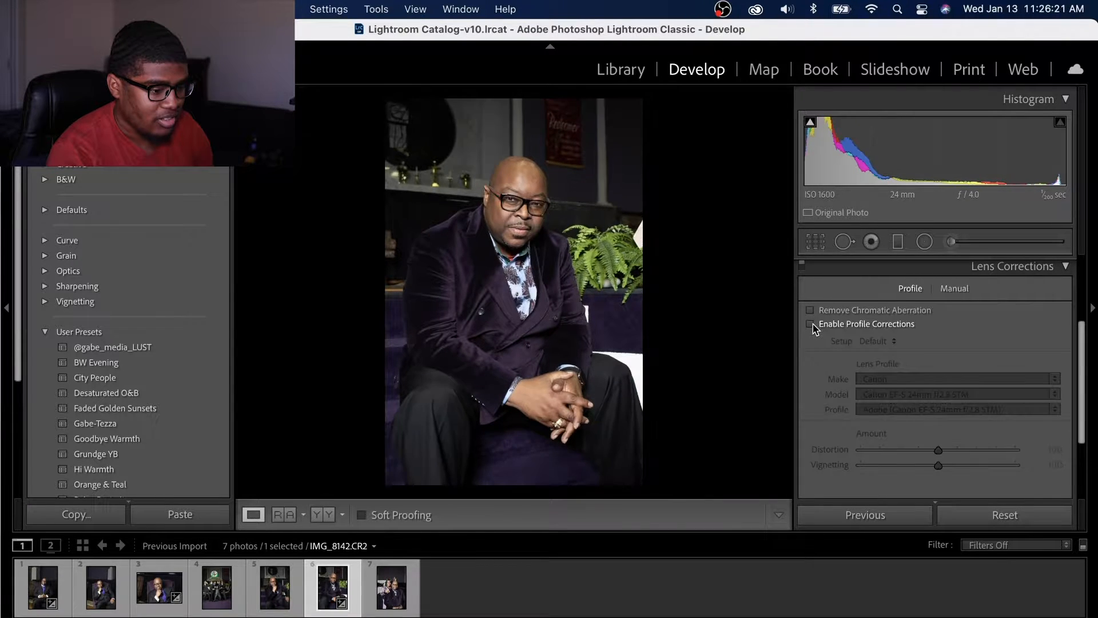
{"action": "left_click", "coordinate": [811, 324]}
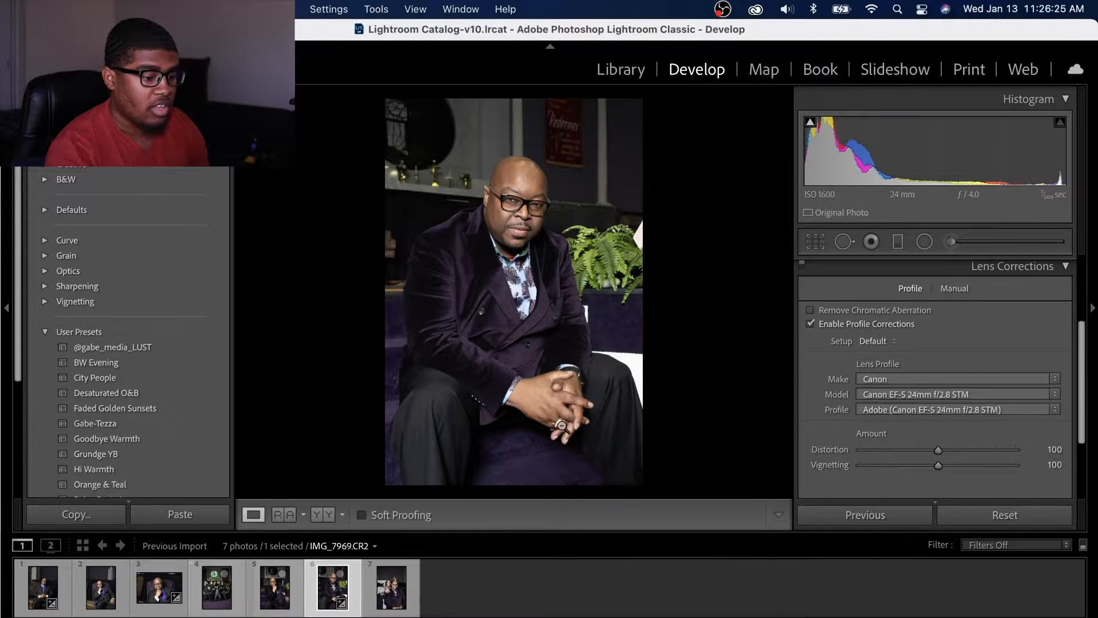
Set the lens profile of IMG_8142.CR2 to make Canon and model Canon EF 50mm f/1.8 II.
{"action": "left_click", "coordinate": [967, 376]}
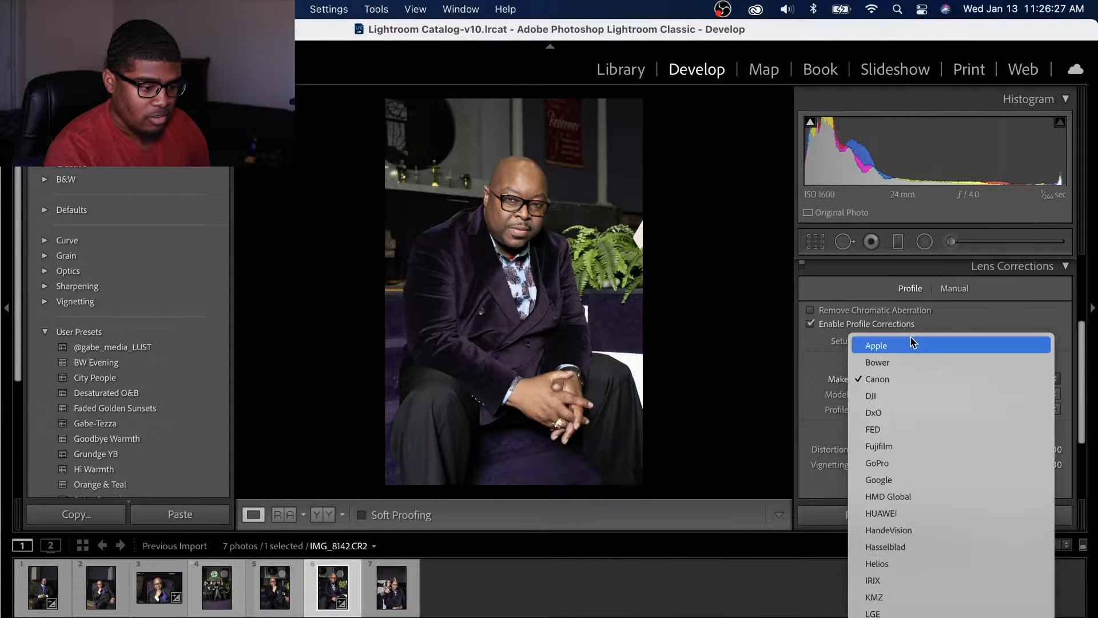
{"action": "left_click", "coordinate": [951, 343]}
{"action": "left_click", "coordinate": [967, 394]}
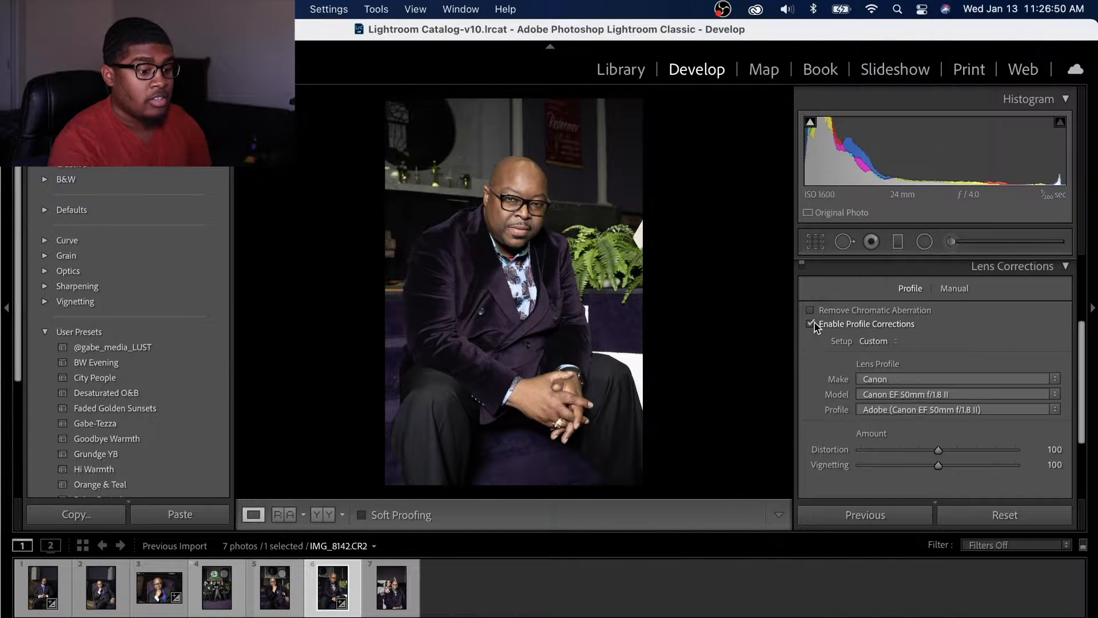
Apply automatic tone settings from the Basic adjustments to the first photo, IMG_7805.CR2.
{"action": "left_click", "coordinate": [1027, 268]}
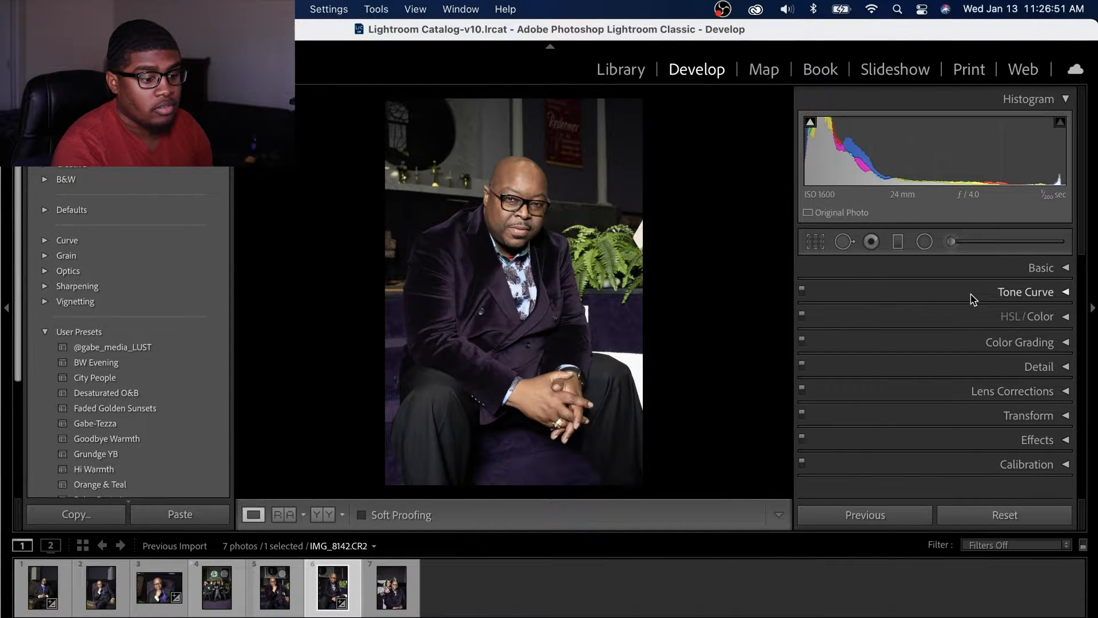
{"action": "left_click", "coordinate": [1018, 266]}
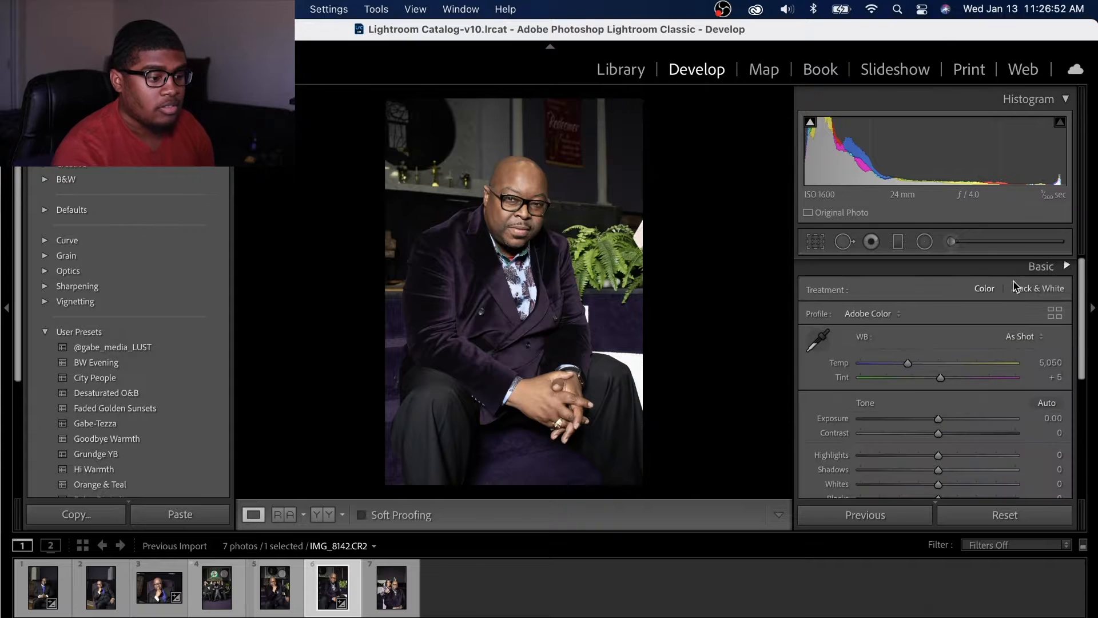
{"action": "left_click", "coordinate": [49, 577]}
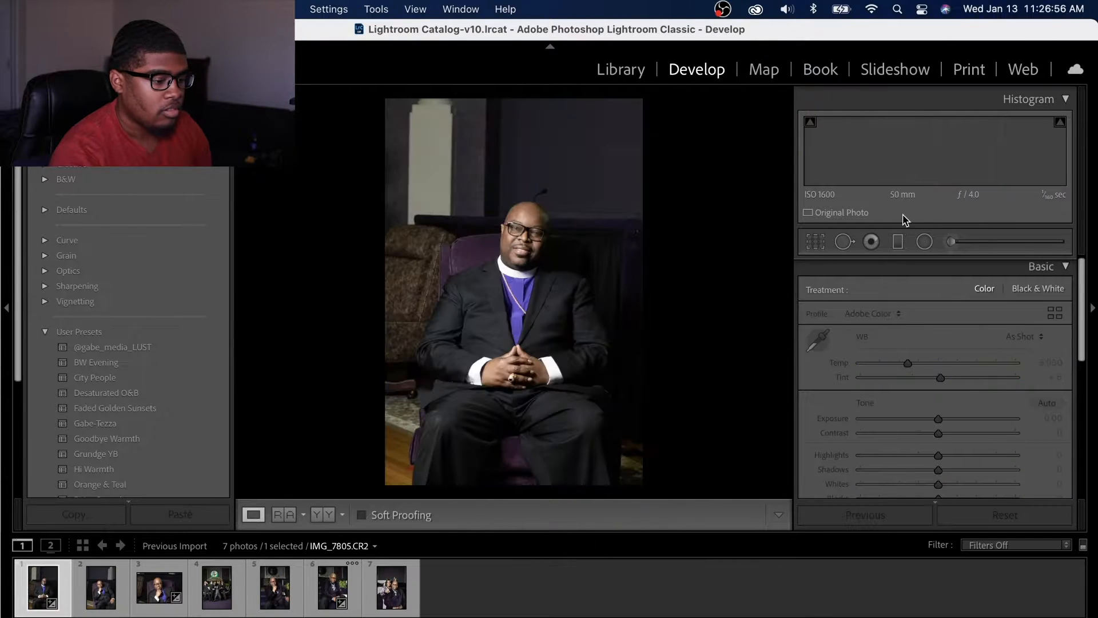
{"action": "left_click", "coordinate": [1047, 404]}
{"action": "scroll", "coordinate": [1054, 408], "scroll_direction": "down", "scroll_amount": 3}
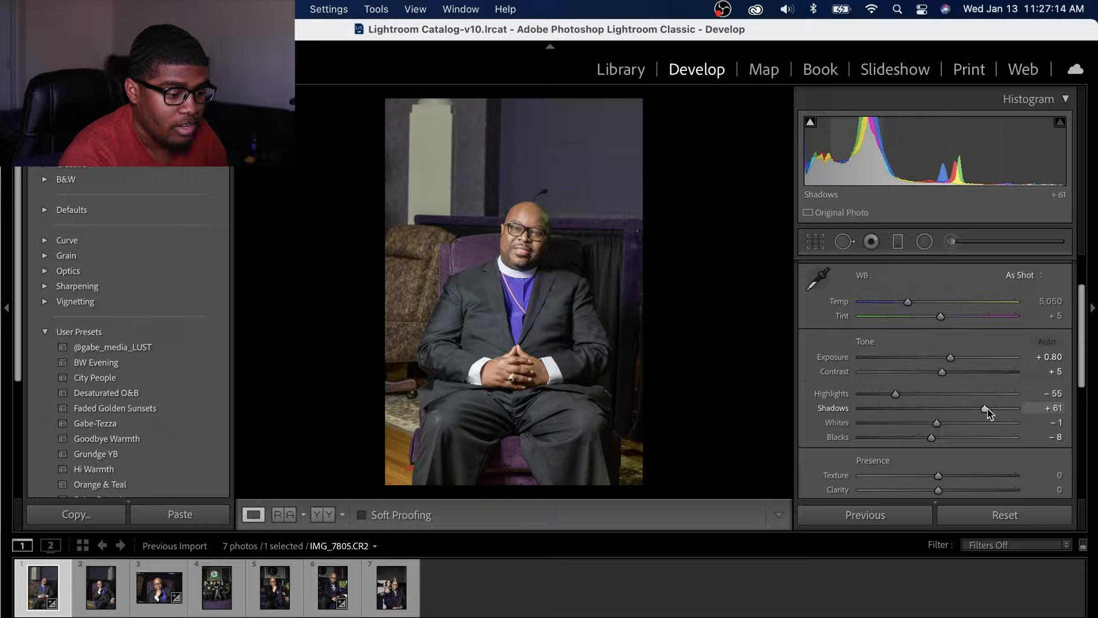
Try extreme Shadows and Highlights values, set Shadows to -11 and Highlights to -13, and compare the photo with its original.
{"action": "left_click_drag", "start_coordinate": [989, 413], "coordinate": [965, 412]}
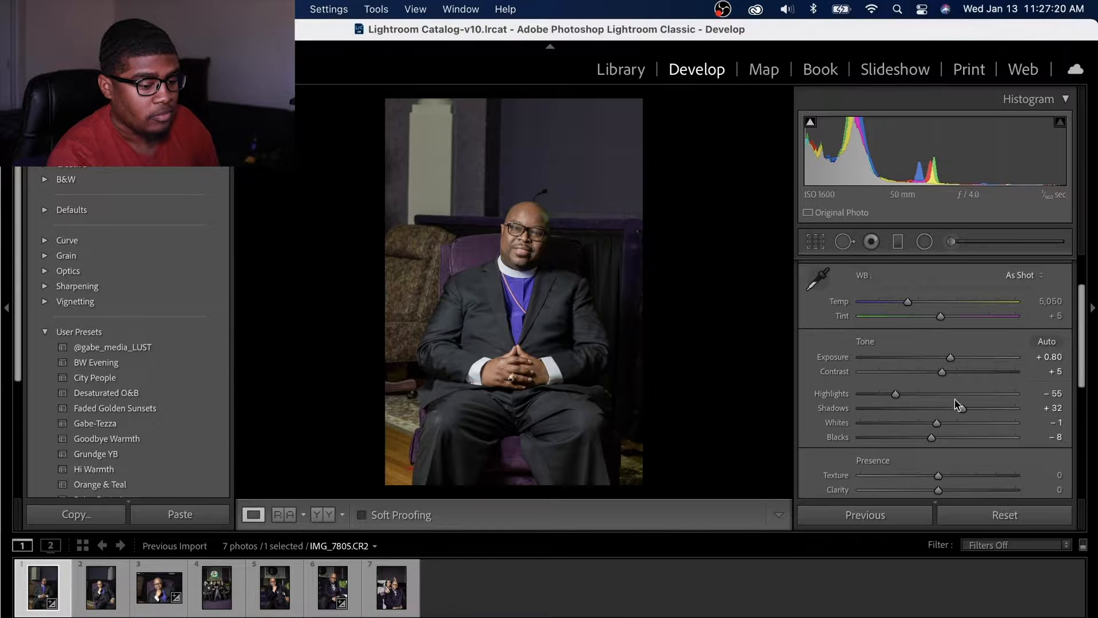
{"action": "left_click_drag", "start_coordinate": [961, 411], "coordinate": [824, 408]}
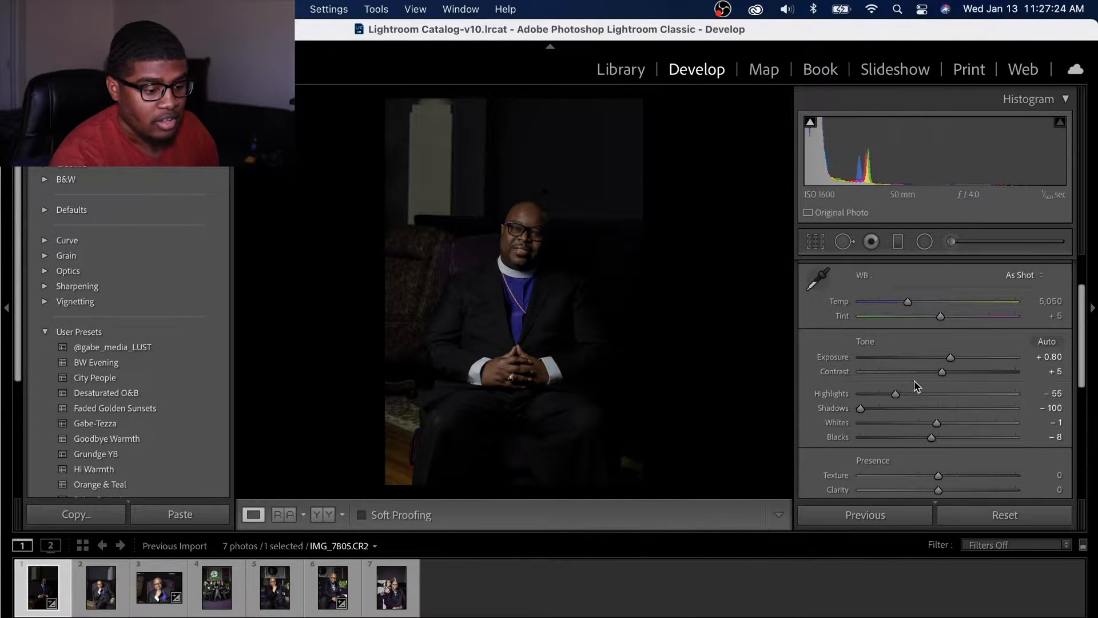
{"action": "left_click_drag", "start_coordinate": [896, 394], "coordinate": [1097, 393]}
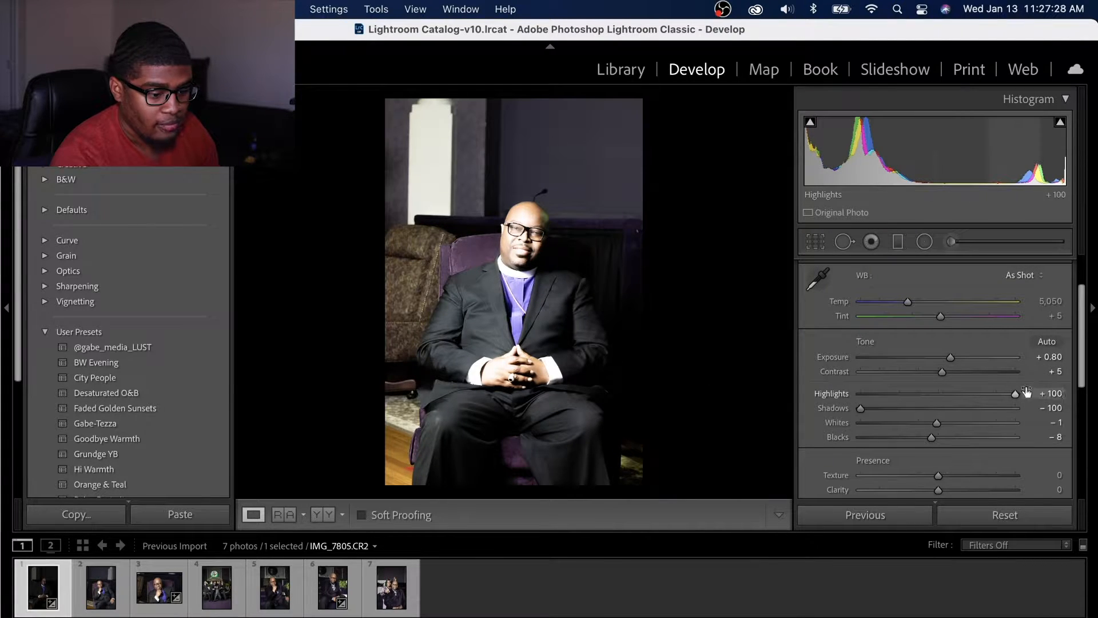
{"action": "left_click_drag", "start_coordinate": [1016, 393], "coordinate": [931, 401]}
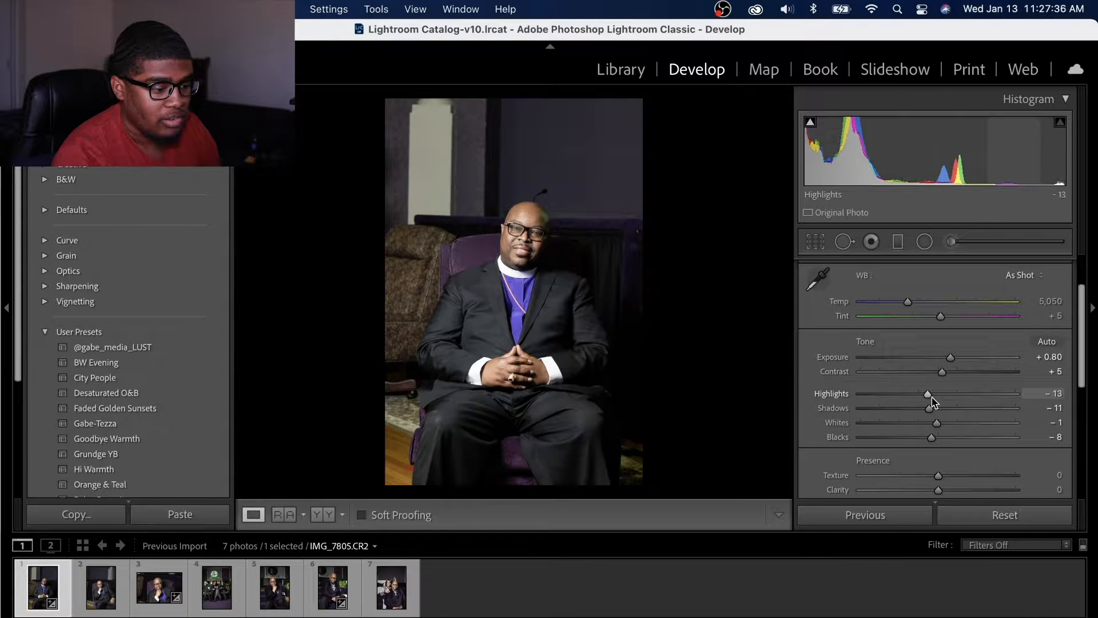
{"action": "key", "text": "backslash"}
{"action": "key", "text": "backslash"}
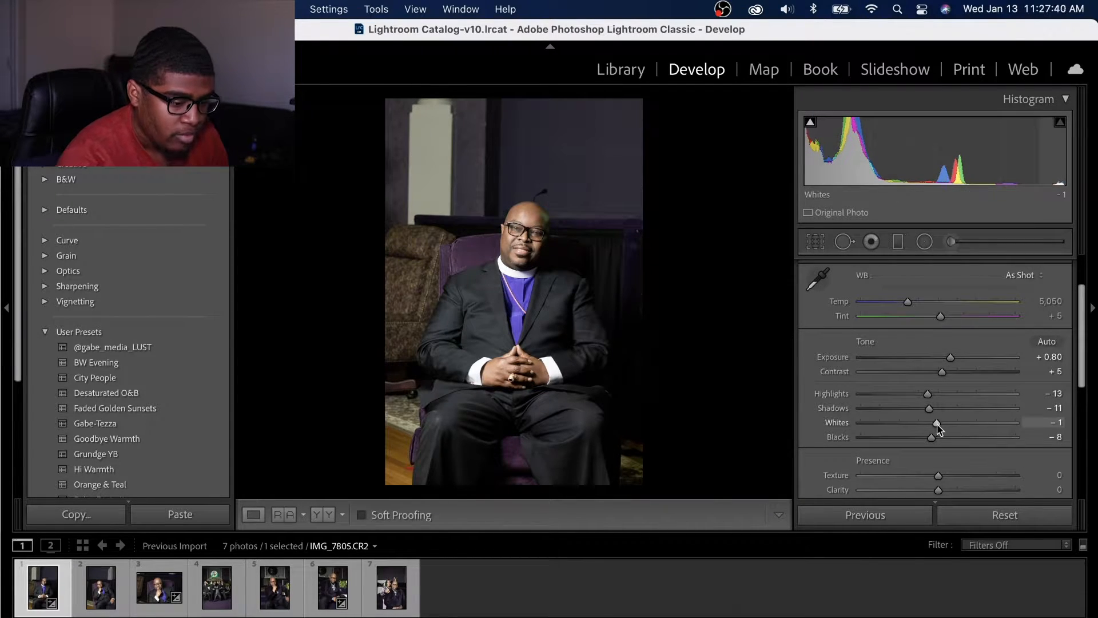
Test the photo's Whites at -100, and set Whites to -24.
{"action": "left_click_drag", "start_coordinate": [937, 424], "coordinate": [756, 466]}
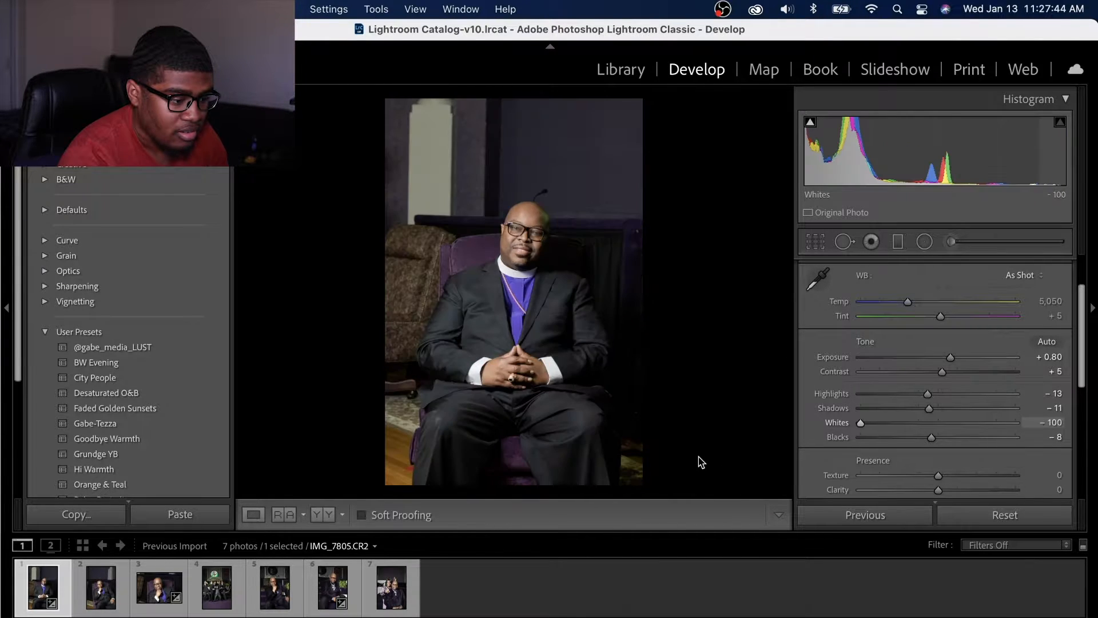
{"action": "left_click_drag", "start_coordinate": [828, 448], "coordinate": [916, 447]}
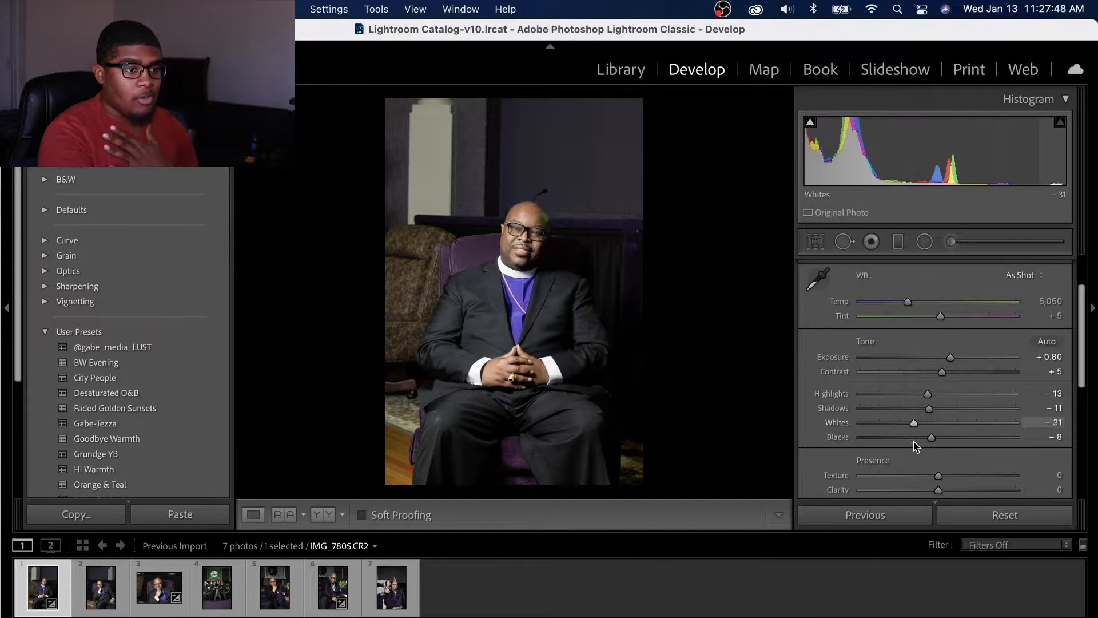
{"action": "left_click_drag", "start_coordinate": [916, 447], "coordinate": [921, 447]}
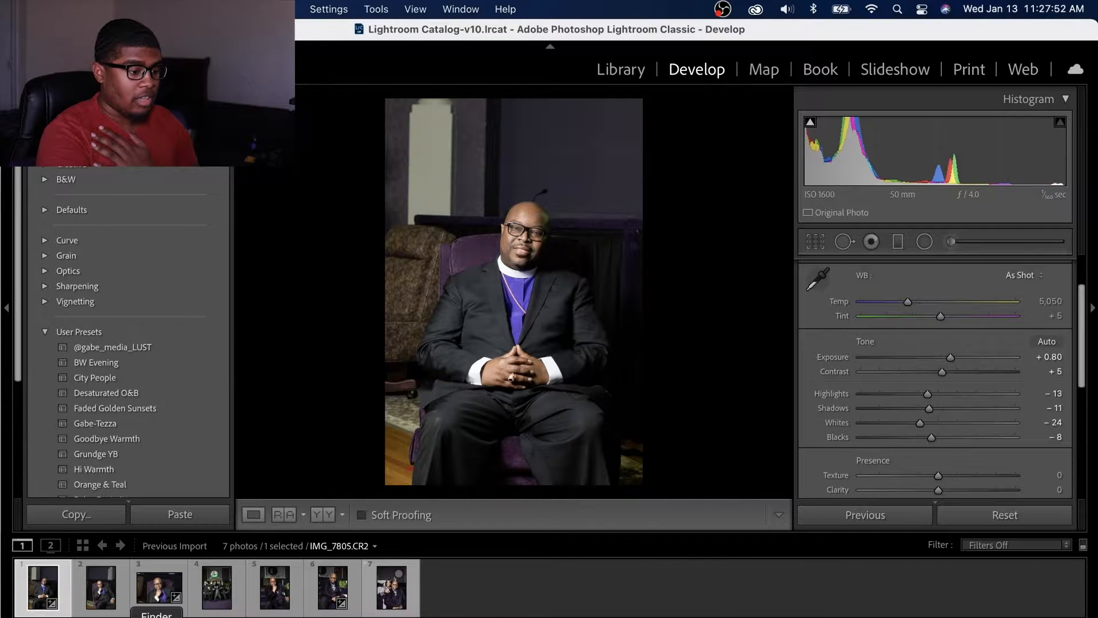
In Finder, look through the image files in the external drive's Photos > 2021 > 2021-01-08 folder, and close the window.
{"action": "left_click", "coordinate": [156, 612]}
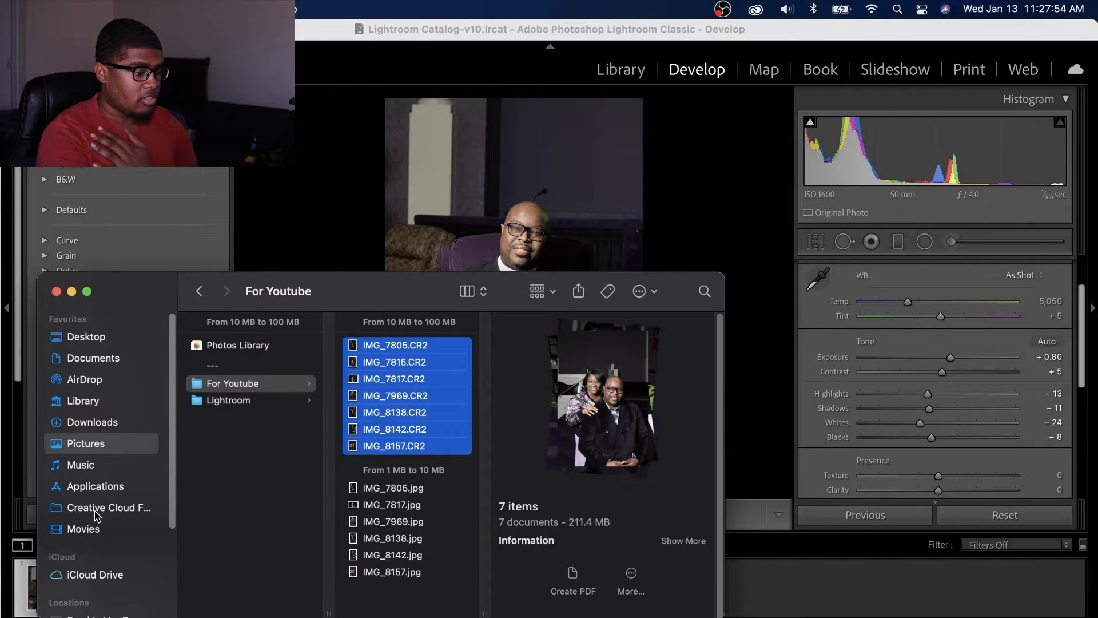
{"action": "scroll", "coordinate": [97, 516], "scroll_direction": "down", "scroll_amount": 5}
{"action": "left_click", "coordinate": [95, 547]}
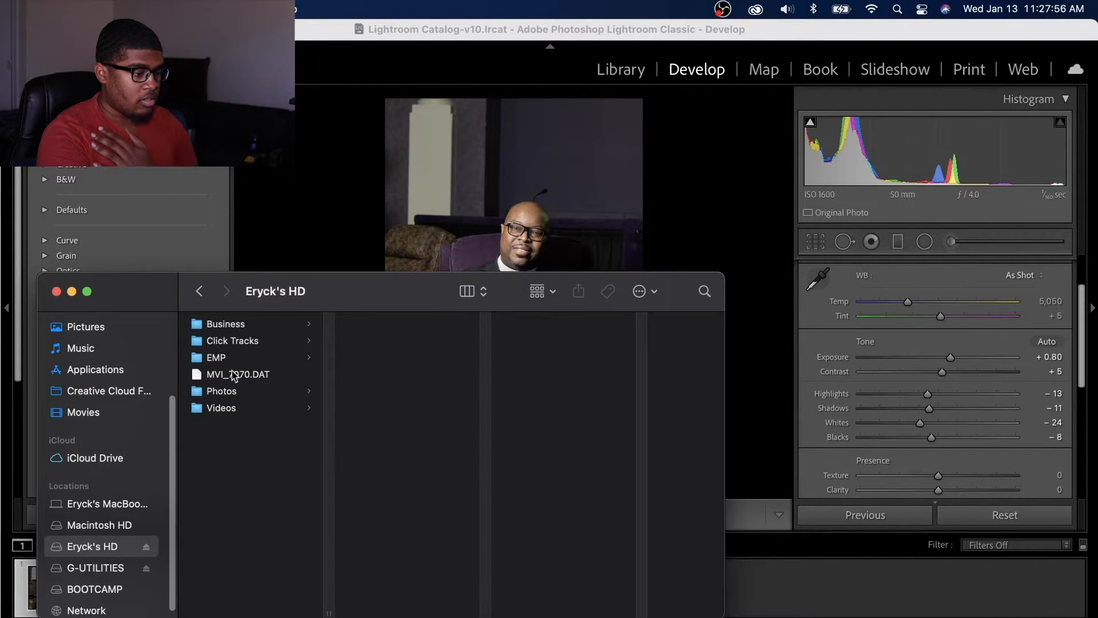
{"action": "left_click", "coordinate": [233, 420]}
{"action": "left_click", "coordinate": [231, 392]}
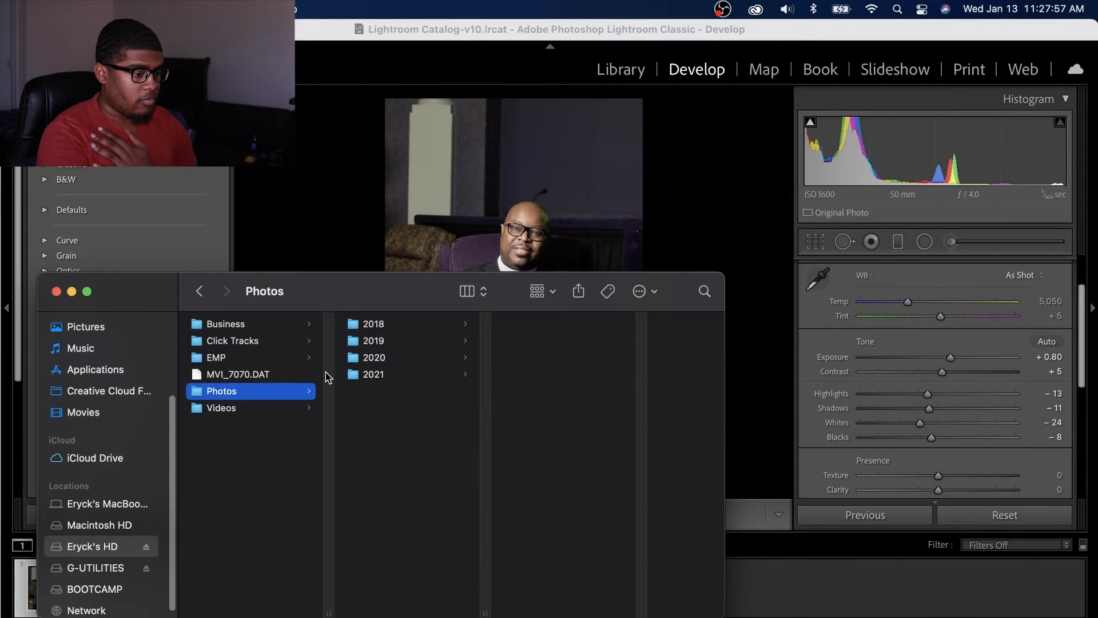
{"action": "left_click", "coordinate": [410, 374]}
{"action": "left_click", "coordinate": [558, 326]}
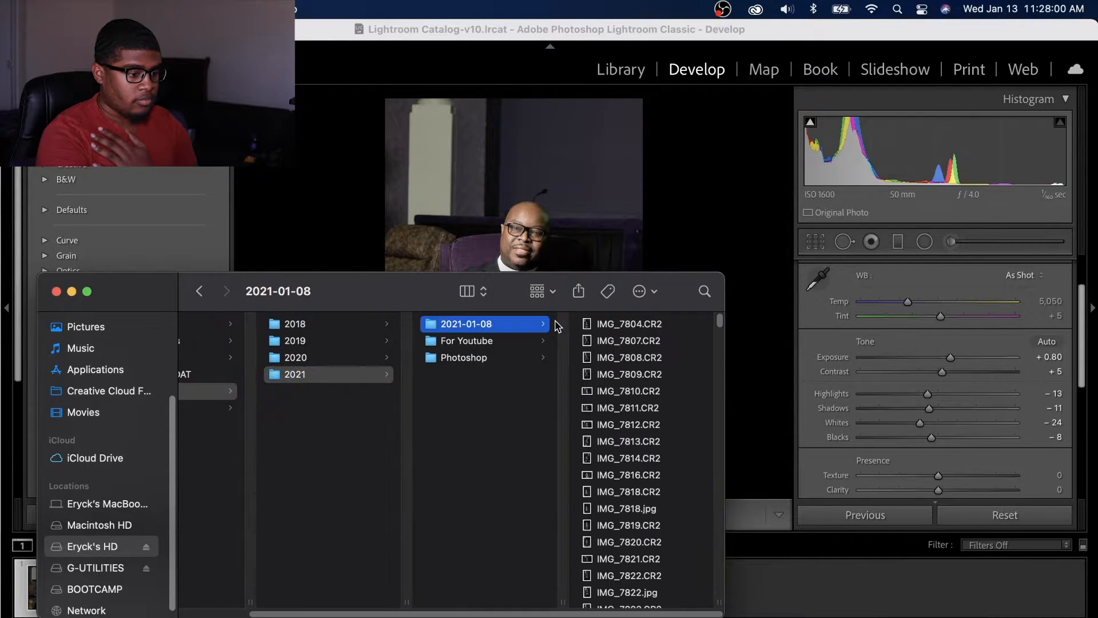
{"action": "scroll", "coordinate": [630, 407], "scroll_direction": "down", "scroll_amount": 20}
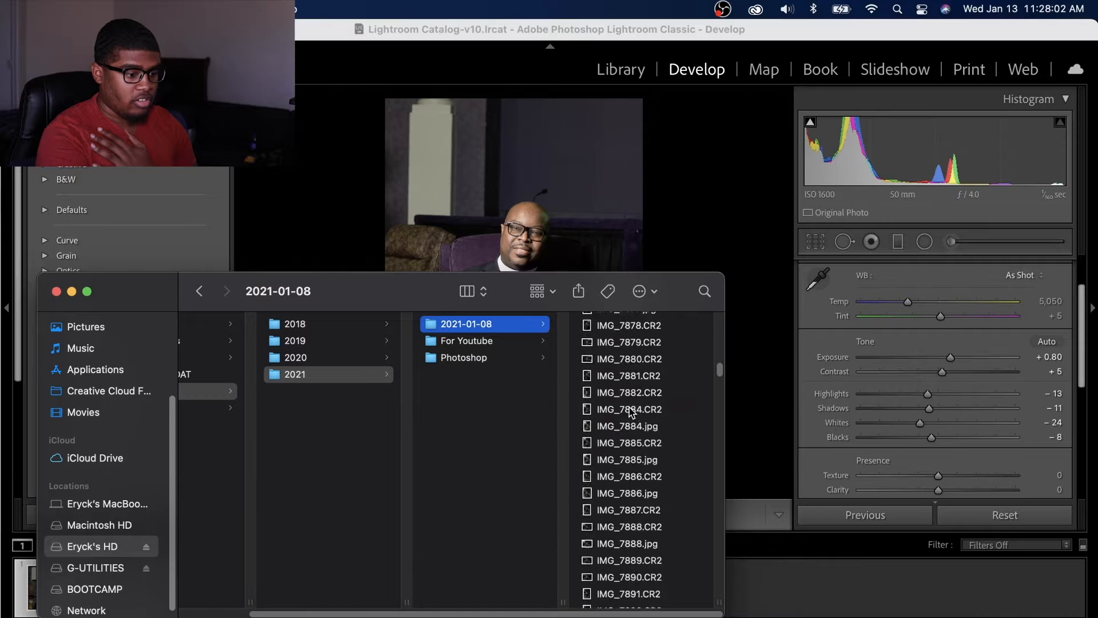
{"action": "scroll", "coordinate": [630, 408], "scroll_direction": "down", "scroll_amount": 20}
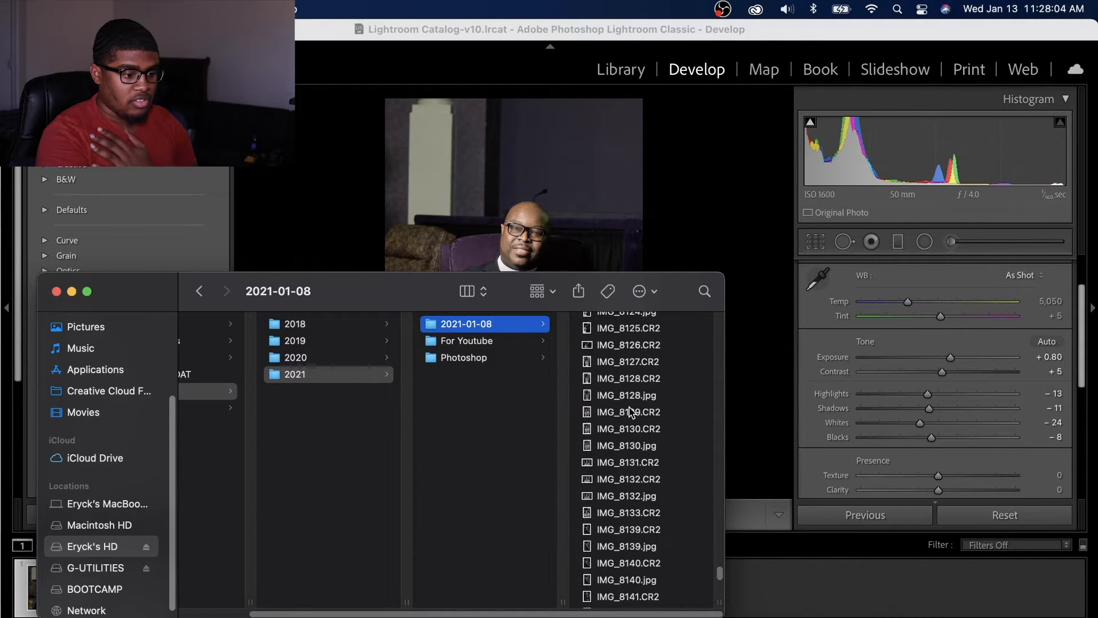
{"action": "scroll", "coordinate": [629, 407], "scroll_direction": "up", "scroll_amount": 20}
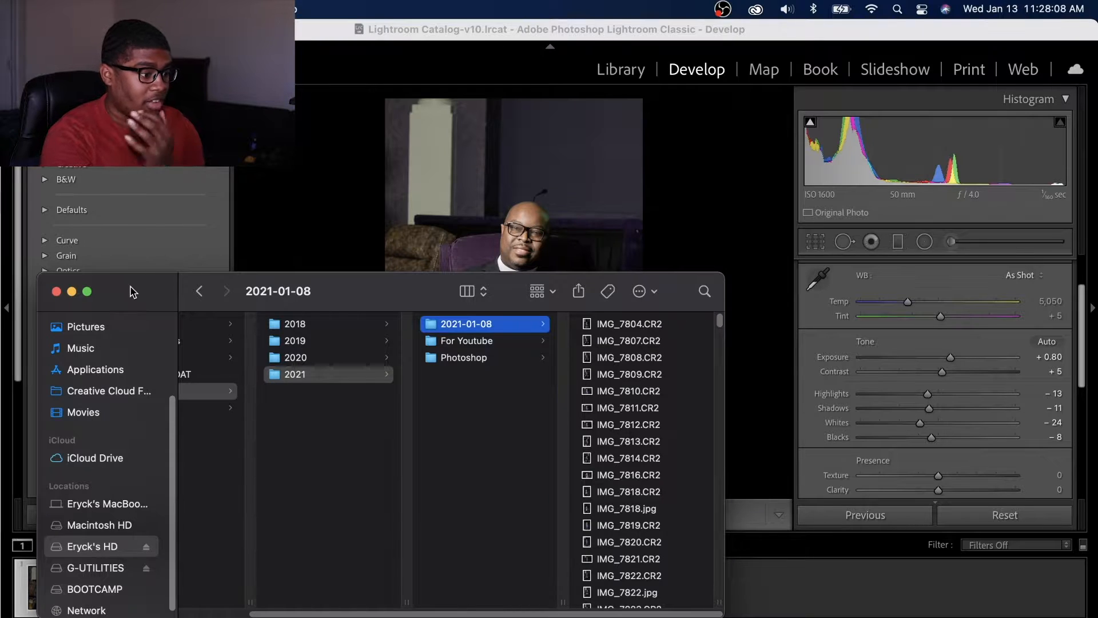
{"action": "left_click", "coordinate": [57, 292]}
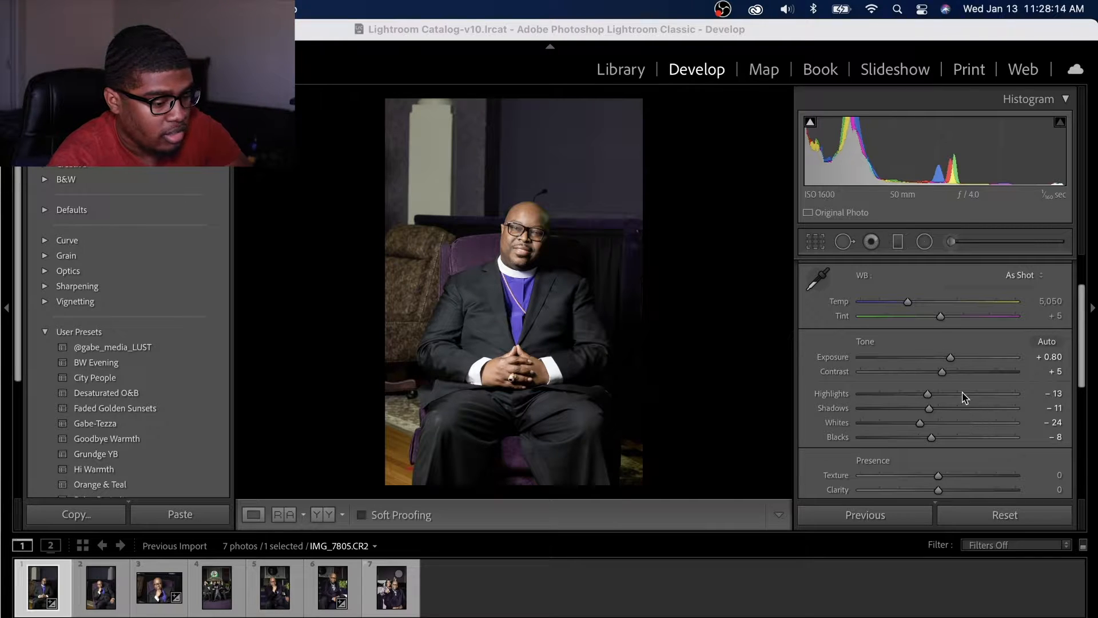
Lower the first photo's Exposure to +0.60.
{"action": "key", "text": "minus"}
{"action": "key", "text": "minus"}
{"action": "key", "text": "minus"}
{"action": "key", "text": "equal"}
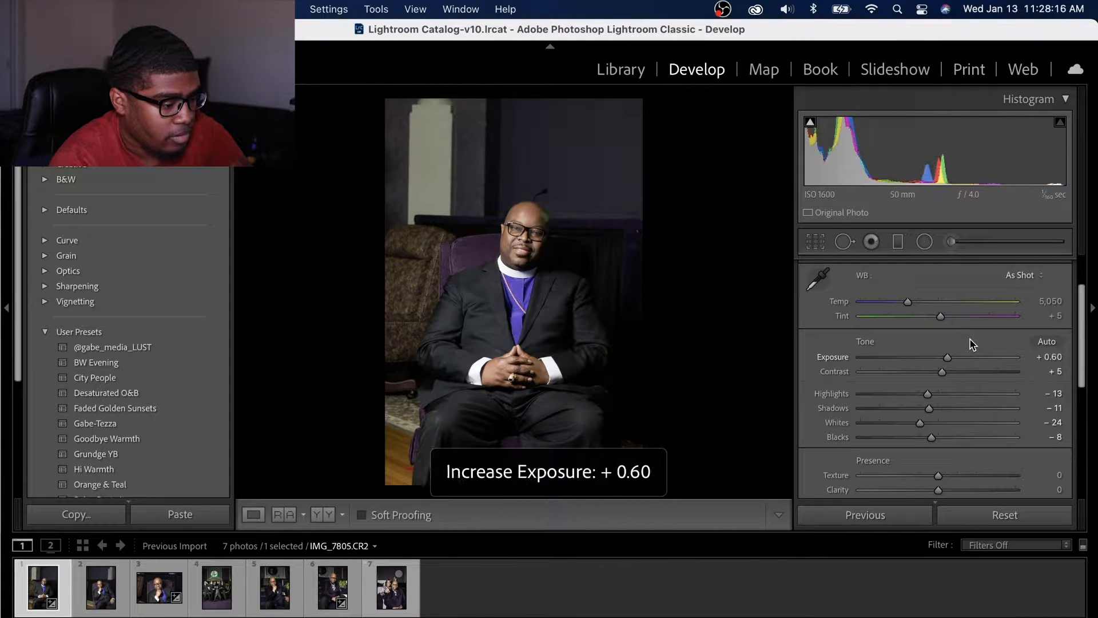
Examine the face in the first photo up close, and compare it with the third photo, IMG_7817.CR2.
{"action": "left_click", "coordinate": [575, 274]}
{"action": "key", "text": "super+equal"}
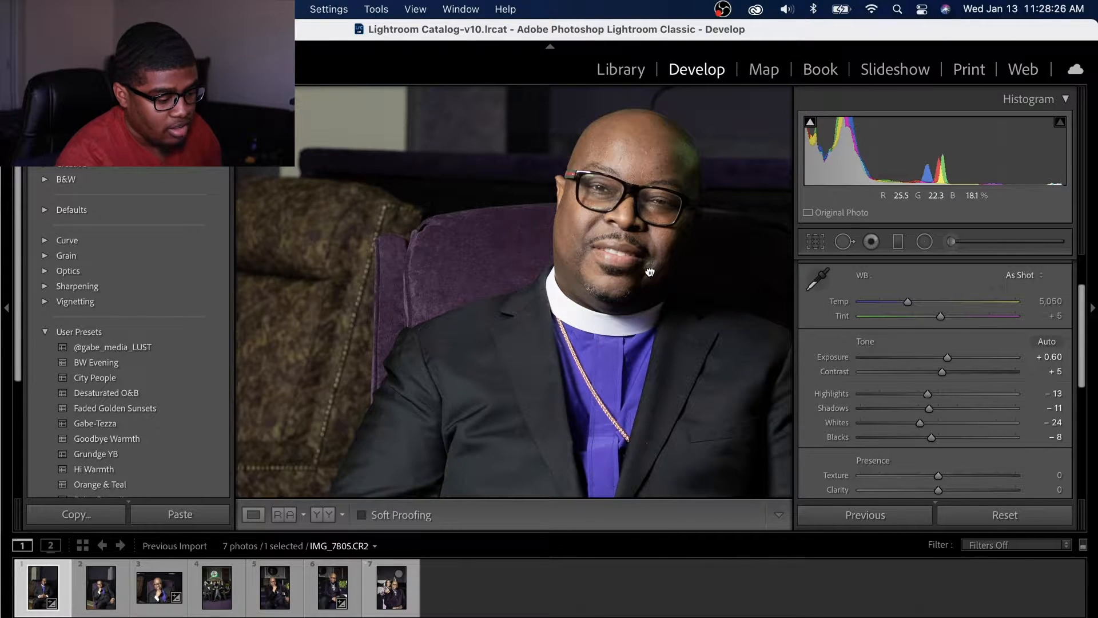
{"action": "key", "text": "super+minus"}
{"action": "left_click", "coordinate": [151, 586]}
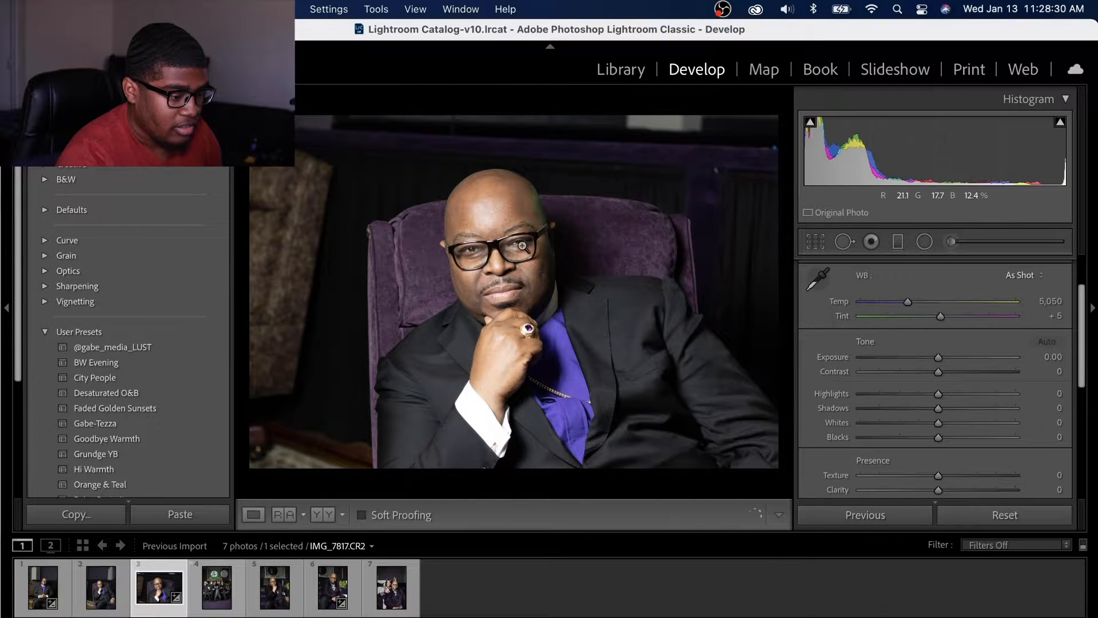
{"action": "left_click", "coordinate": [37, 589]}
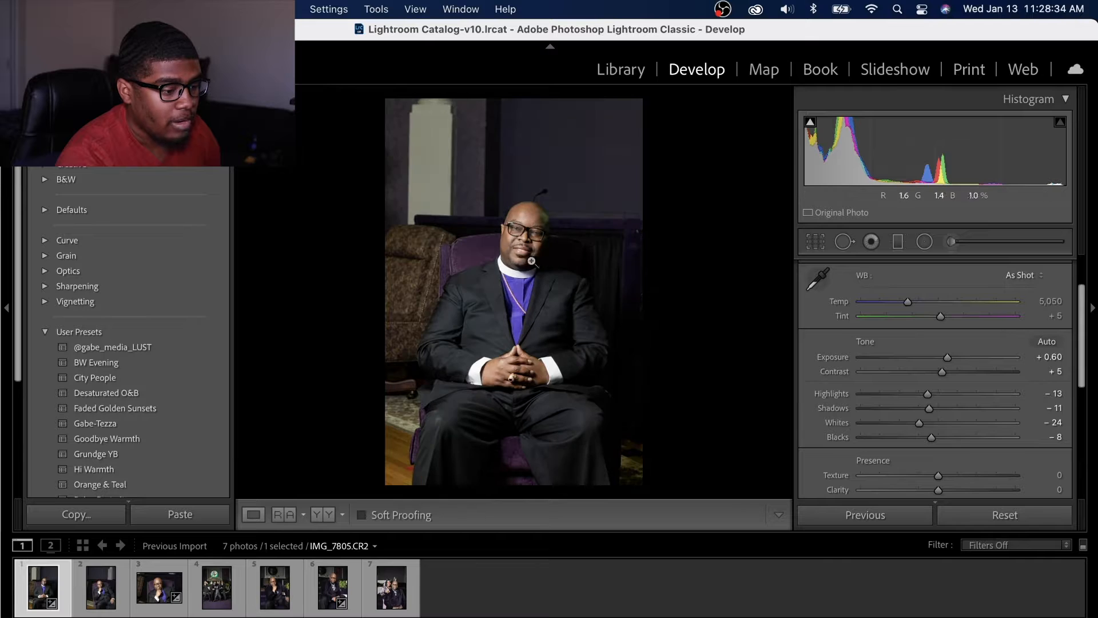
{"action": "left_click", "coordinate": [521, 273]}
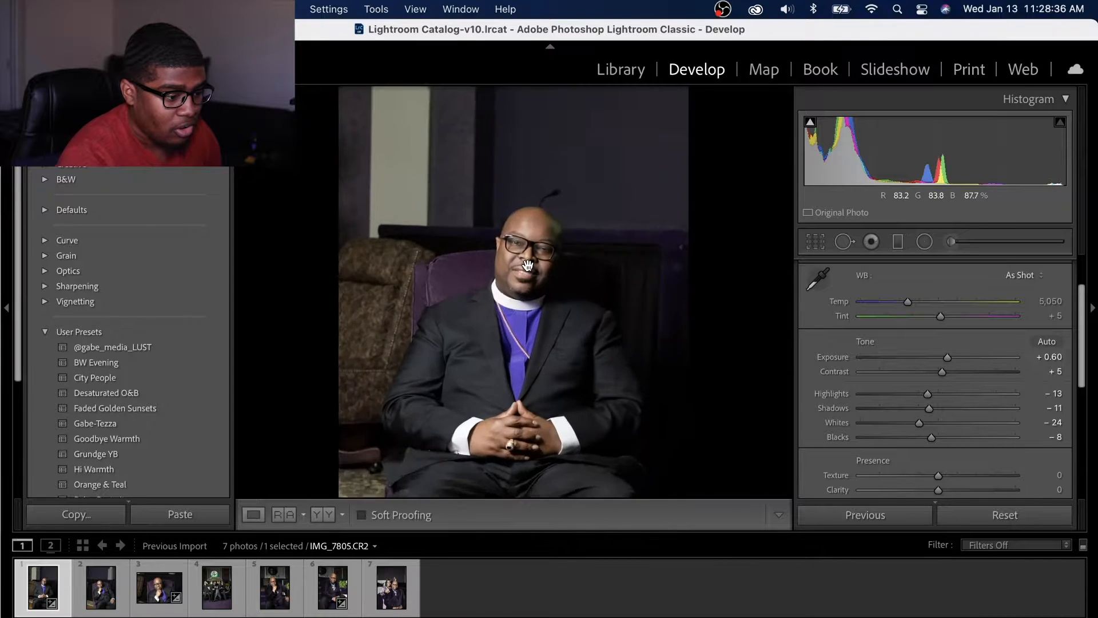
{"action": "scroll", "coordinate": [608, 377], "scroll_direction": "down", "scroll_amount": 2}
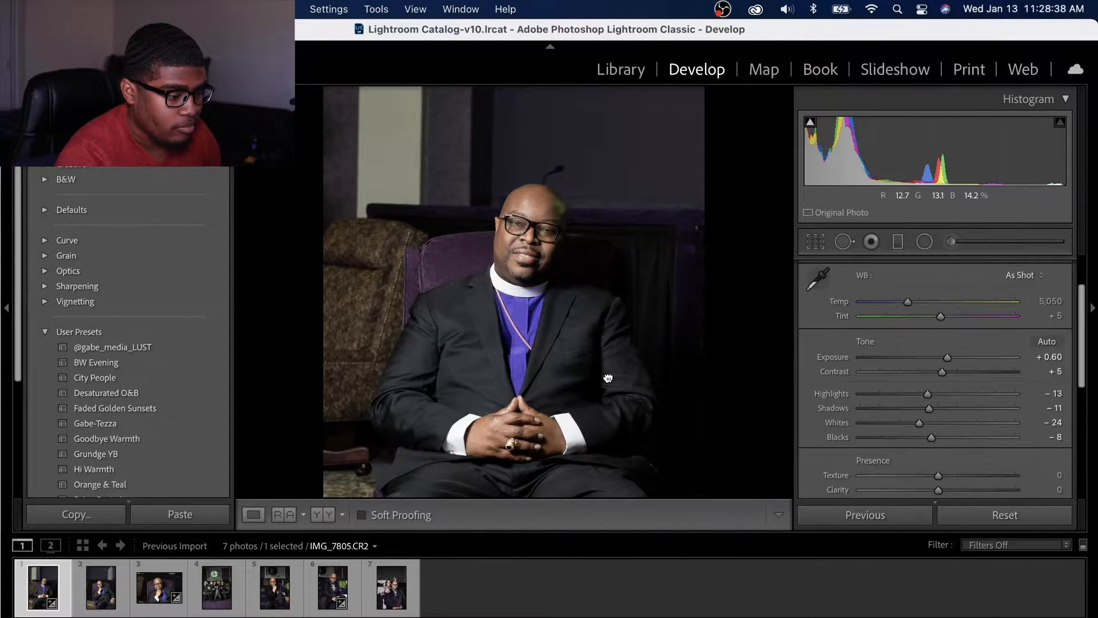
{"action": "left_click", "coordinate": [608, 378]}
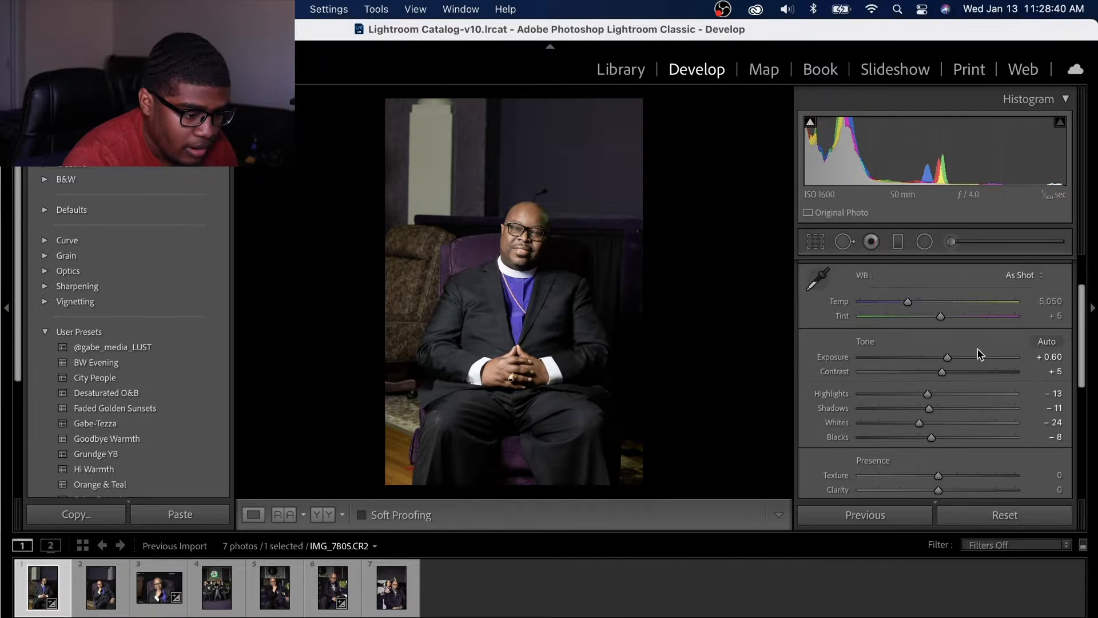
Set the first photo's Highlights to -12, Shadows to -3 and Blacks to -19.
{"action": "left_click_drag", "start_coordinate": [931, 399], "coordinate": [930, 399]}
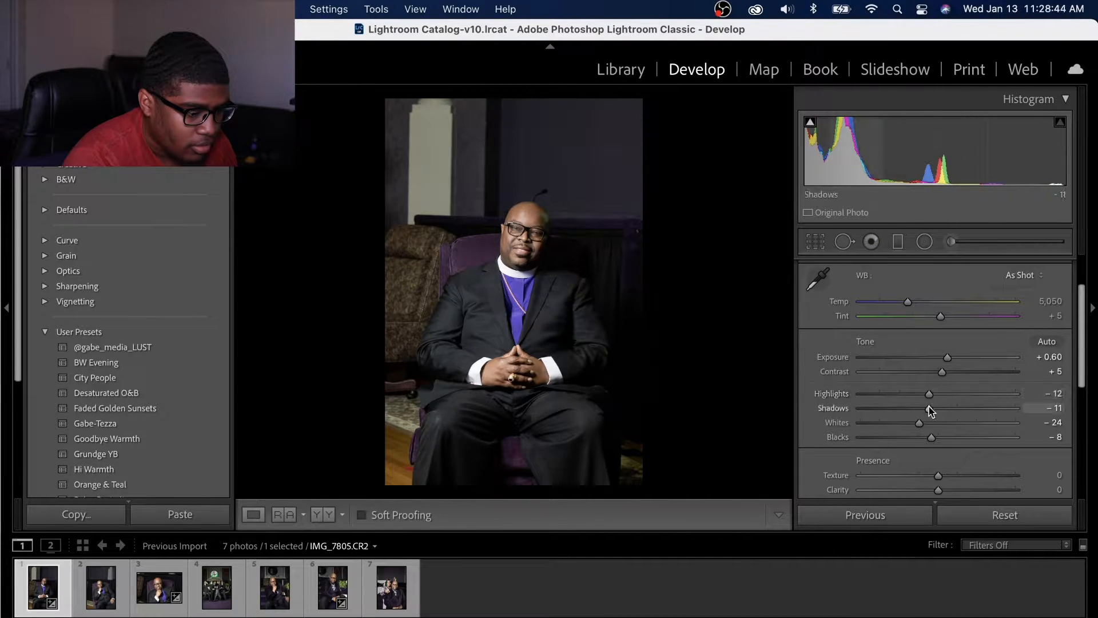
{"action": "left_click_drag", "start_coordinate": [930, 411], "coordinate": [924, 442]}
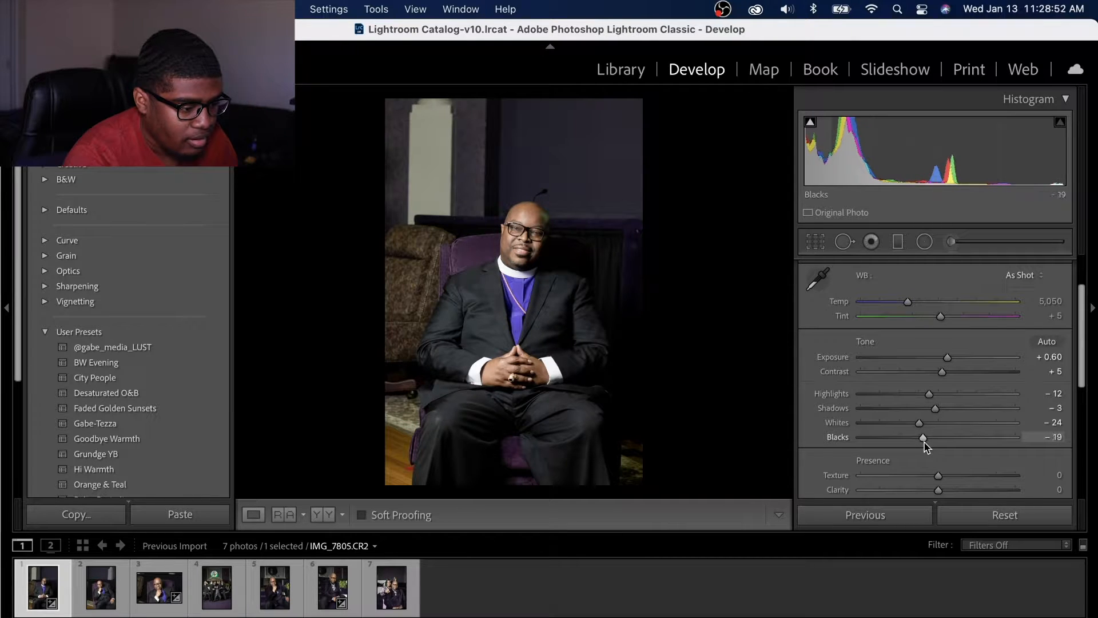
Switch repeatedly between the original and edited versions of the photo to compare the tone adjustments.
{"action": "key", "text": "backslash"}
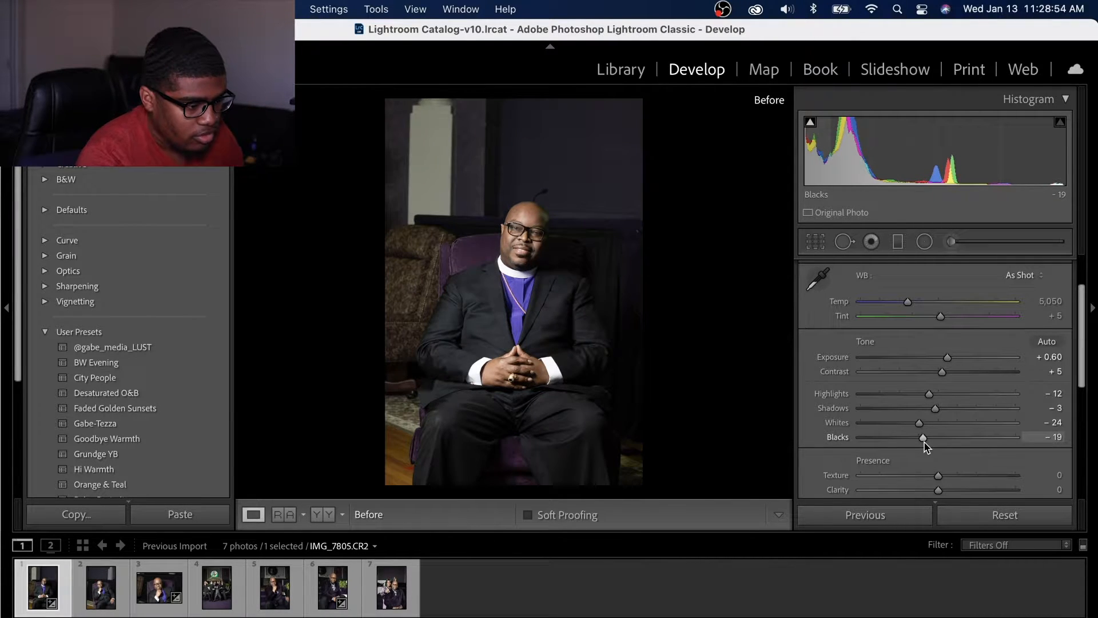
{"action": "key", "text": "backslash"}
{"action": "key", "text": "backslash"}
{"action": "key", "text": "backslash"}
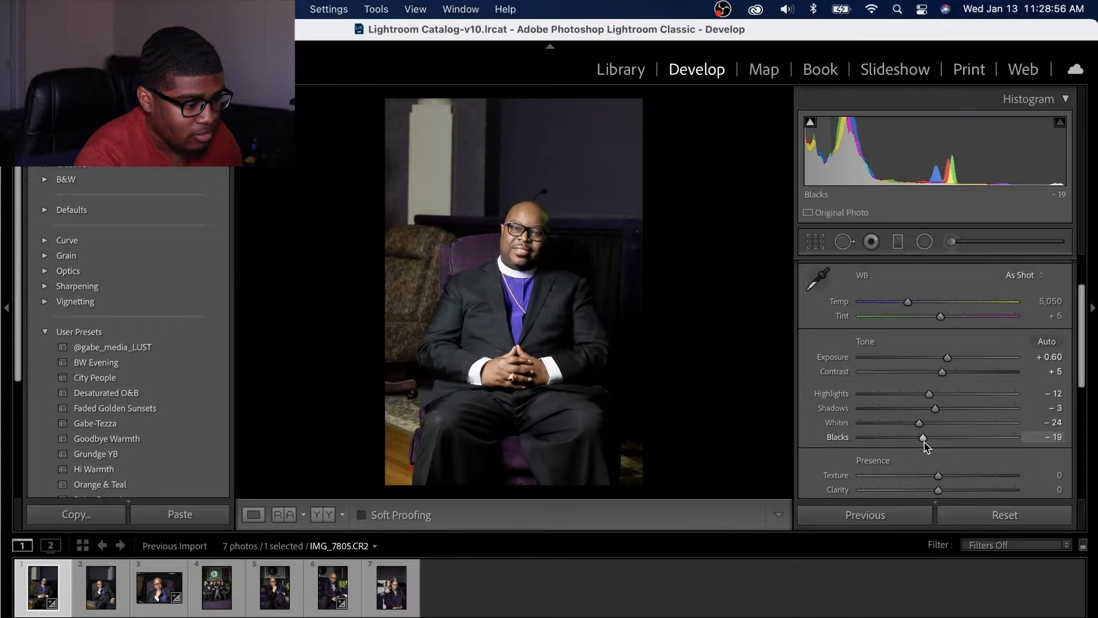
{"action": "key", "text": "backslash"}
{"action": "key", "text": "backslash"}
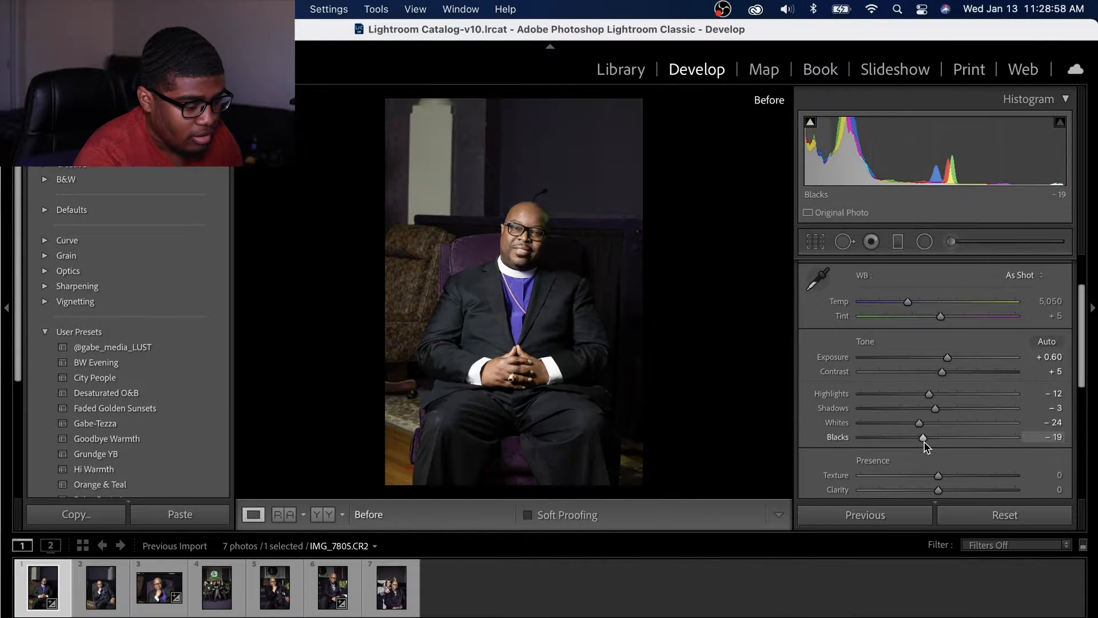
{"action": "key", "text": "backslash"}
{"action": "key", "text": "backslash"}
{"action": "key", "text": "backslash"}
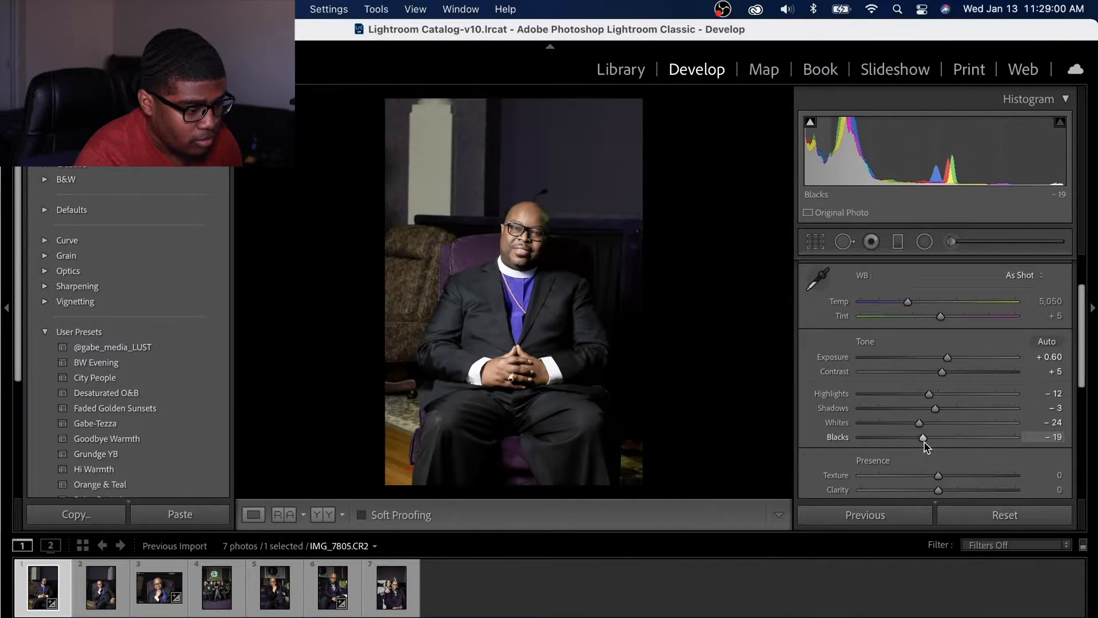
{"action": "key", "text": "backslash"}
{"action": "key", "text": "backslash"}
{"action": "key", "text": "backslash"}
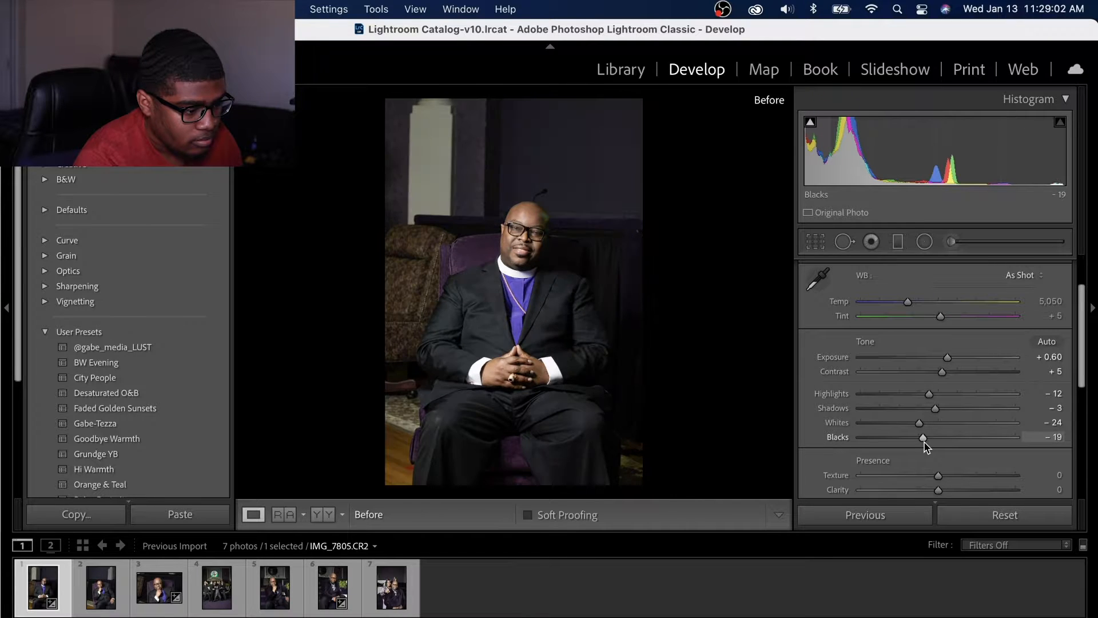
{"action": "key", "text": "backslash"}
Set the photo's Saturation to -7, Vibrance to +13, Clarity to -1 and Whites to -32.
{"action": "scroll", "coordinate": [969, 432], "scroll_direction": "down", "scroll_amount": 3}
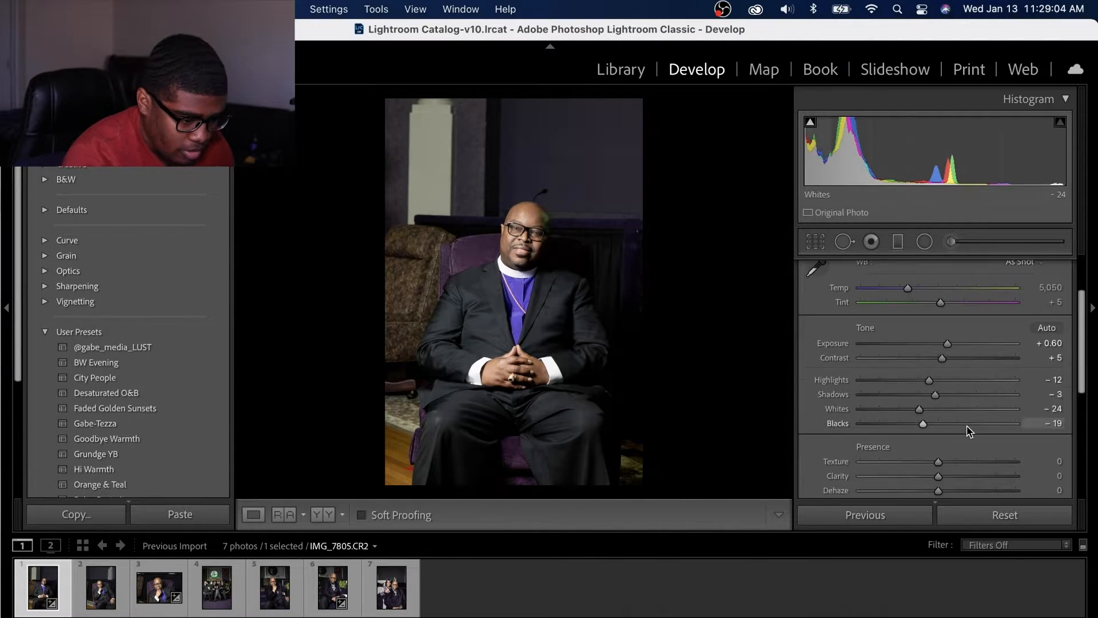
{"action": "scroll", "coordinate": [968, 432], "scroll_direction": "down", "scroll_amount": 1}
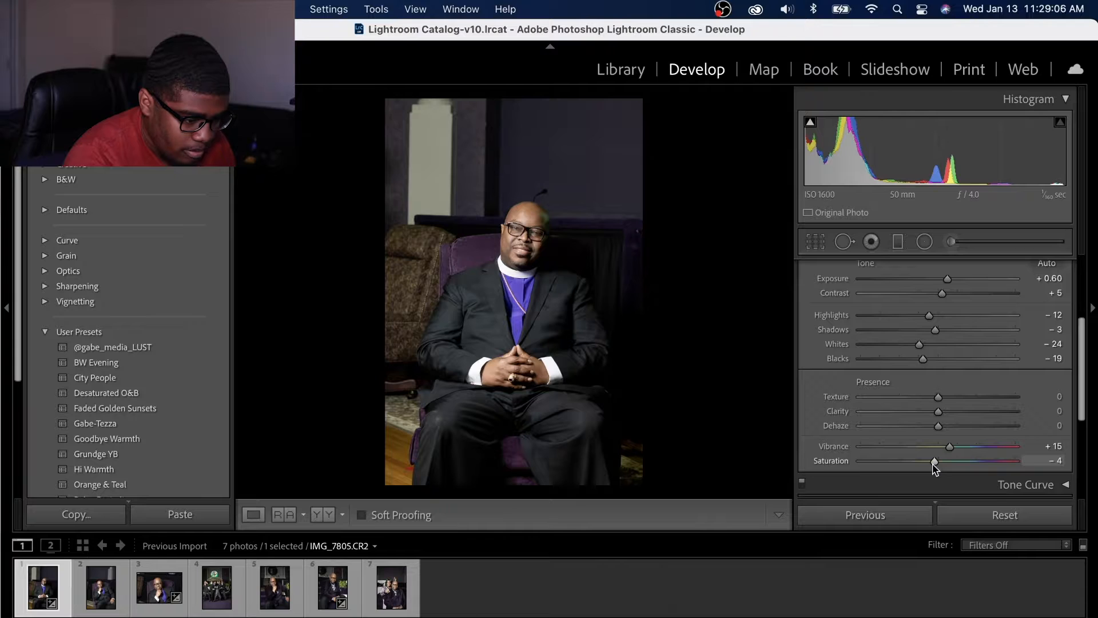
{"action": "left_click_drag", "start_coordinate": [934, 462], "coordinate": [932, 462]}
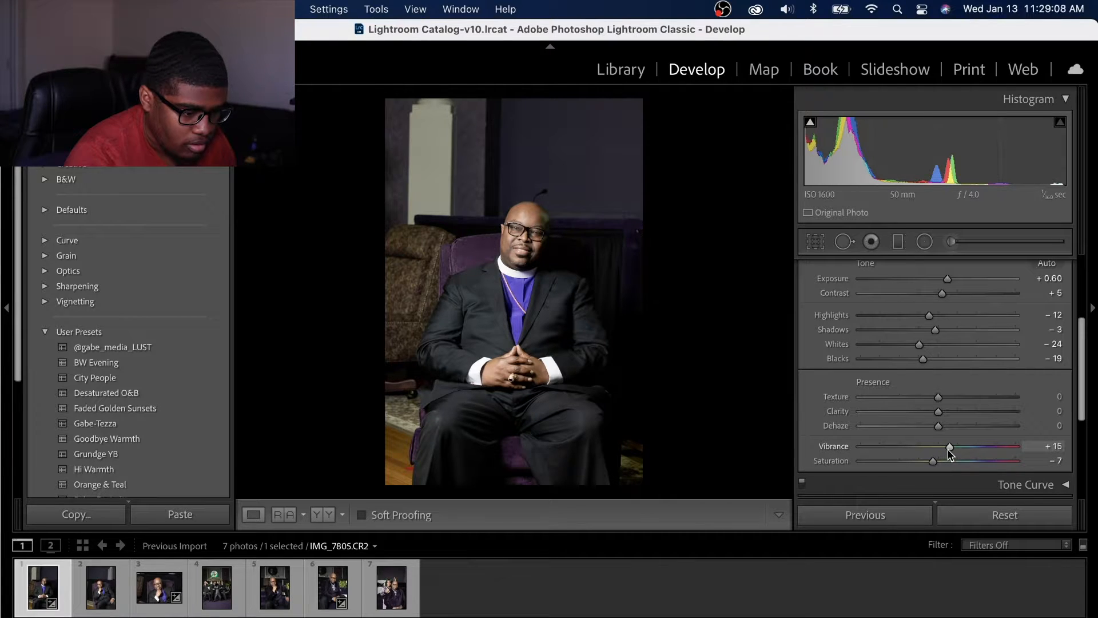
{"action": "left_click_drag", "start_coordinate": [948, 447], "coordinate": [946, 448]}
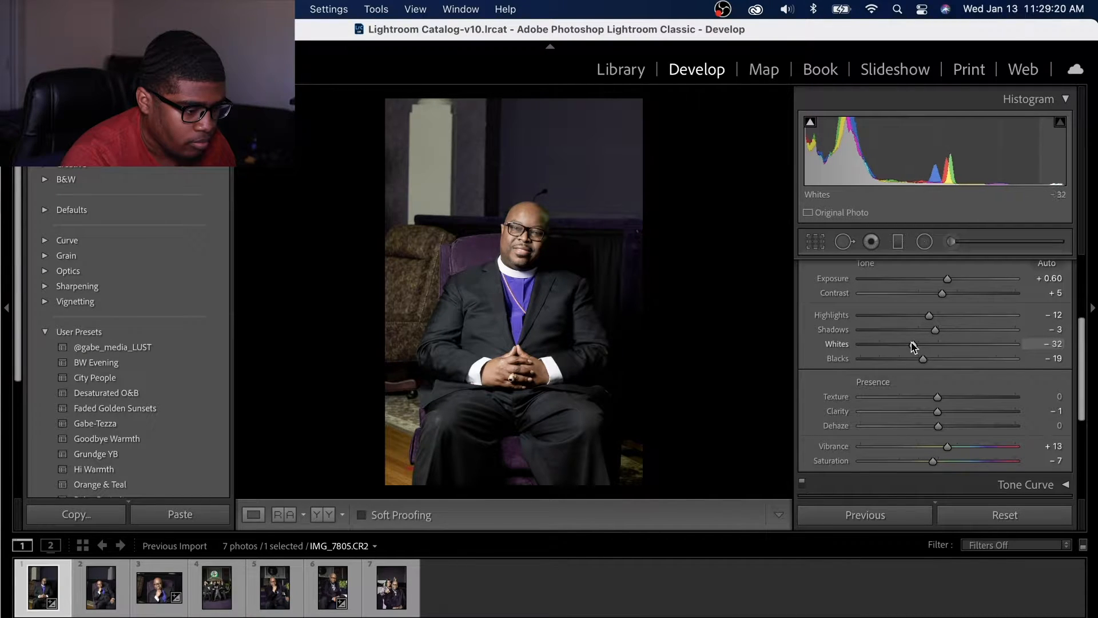
Set Highlights to -23 and Exposure to +0.70, and compare the photo with its original.
{"action": "left_click_drag", "start_coordinate": [931, 318], "coordinate": [922, 321]}
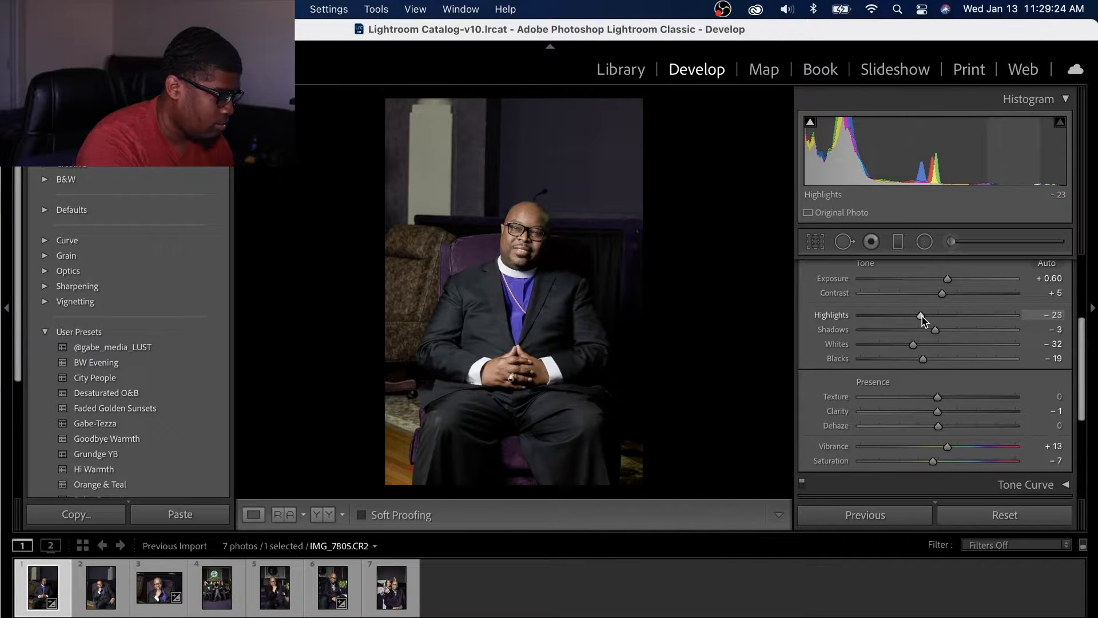
{"action": "key", "text": "equal"}
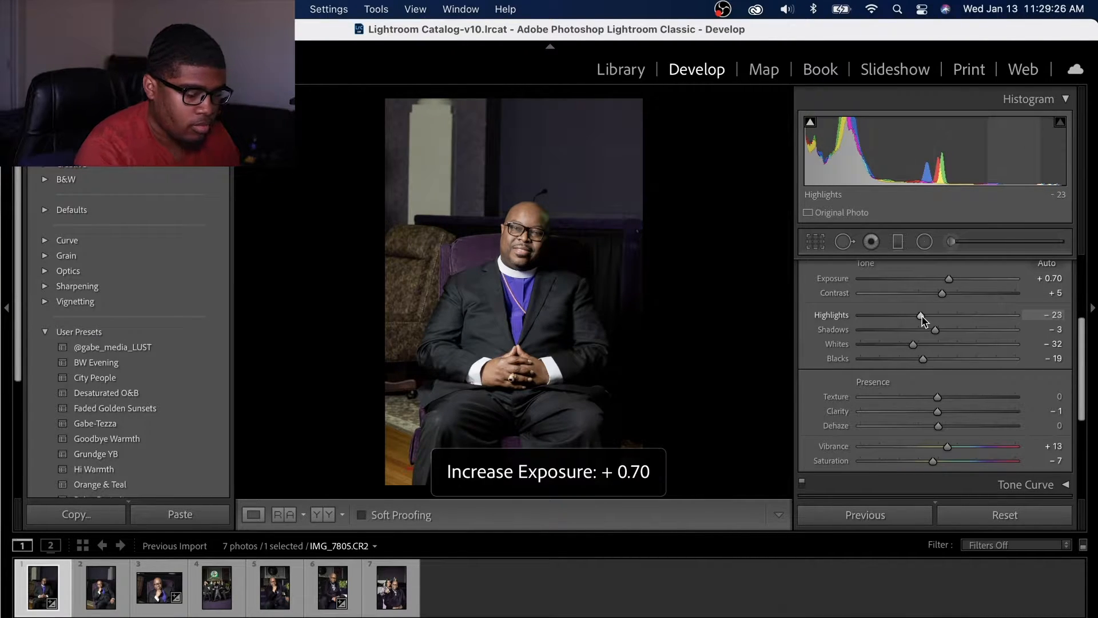
{"action": "key", "text": "backslash"}
{"action": "key", "text": "backslash"}
{"action": "key", "text": "backslash"}
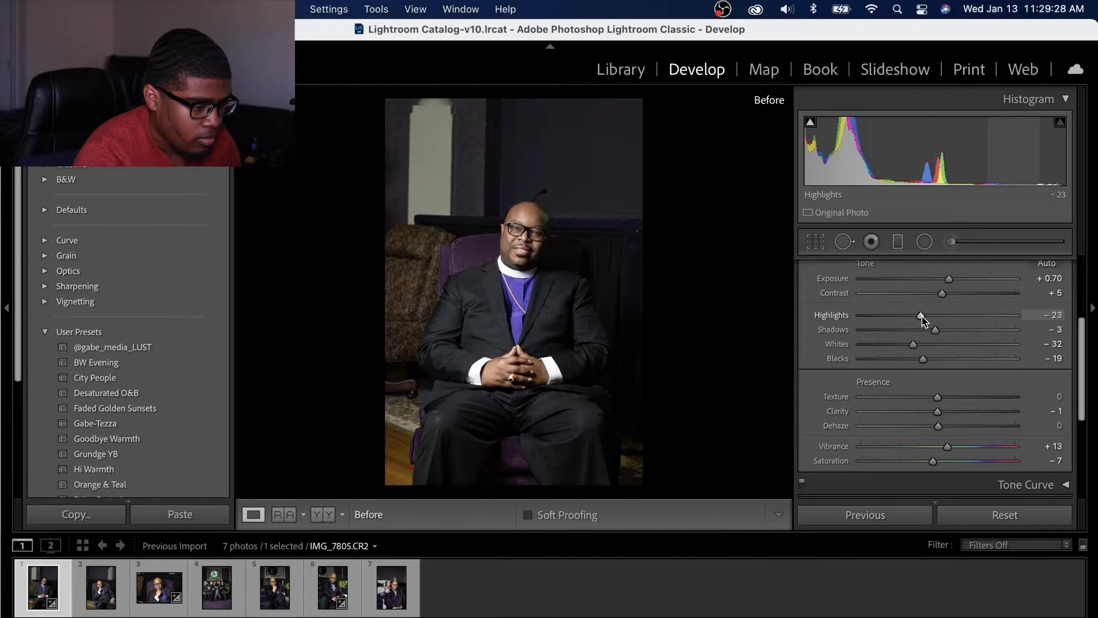
{"action": "key", "text": "backslash"}
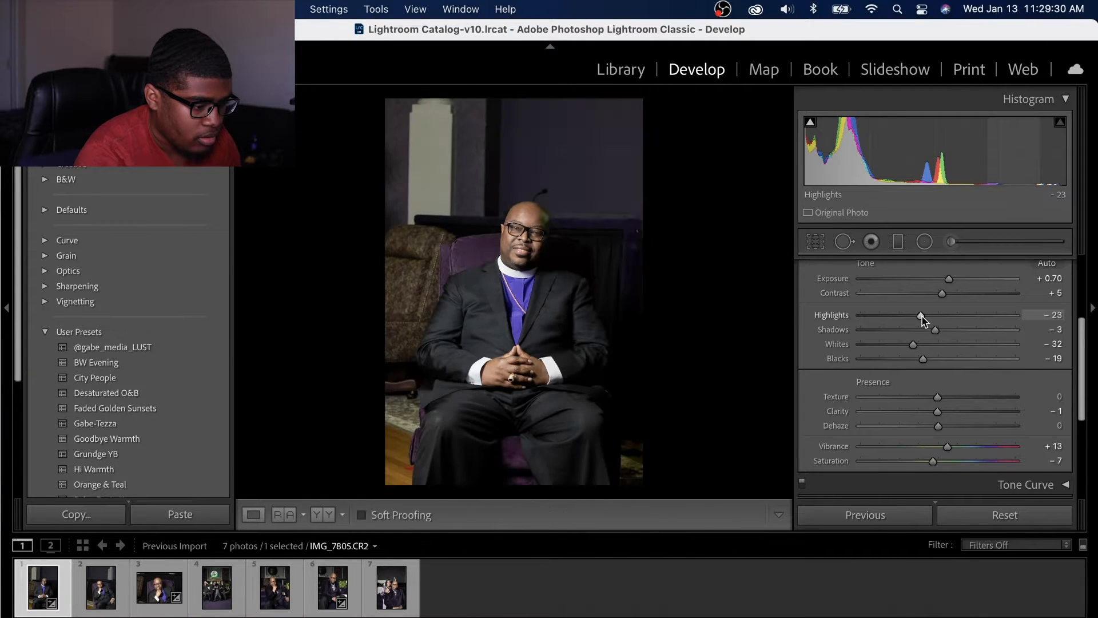
Add three evenly spaced points to the Tone Curve's diagonal, at the quarter, middle and three-quarter positions.
{"action": "scroll", "coordinate": [959, 322], "scroll_direction": "up", "scroll_amount": 4}
{"action": "scroll", "coordinate": [1038, 282], "scroll_direction": "up", "scroll_amount": 3}
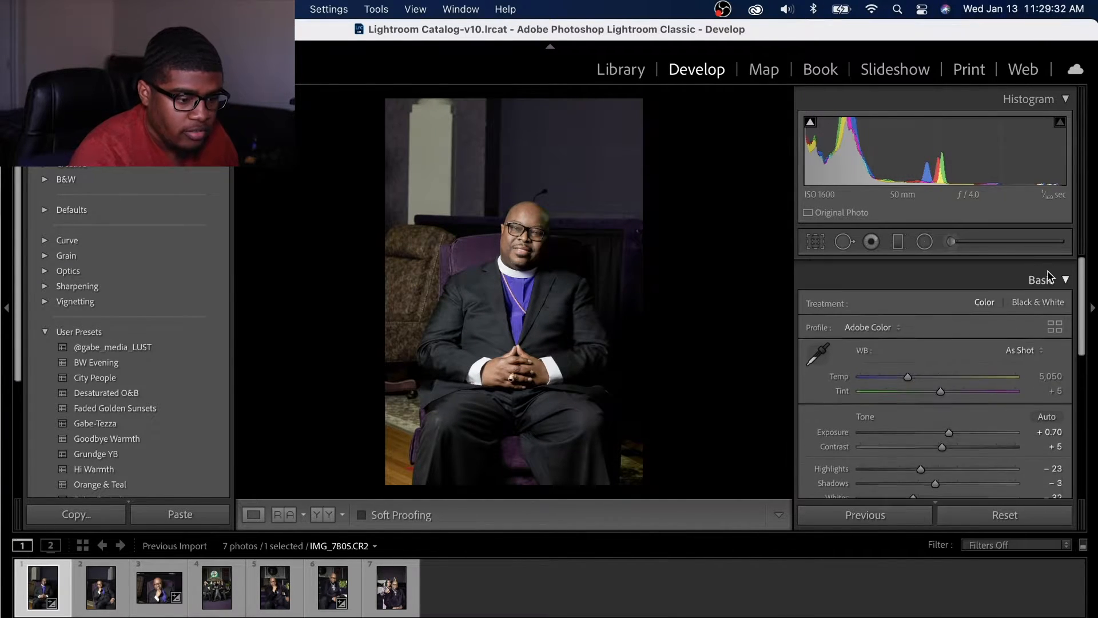
{"action": "left_click", "coordinate": [1055, 274]}
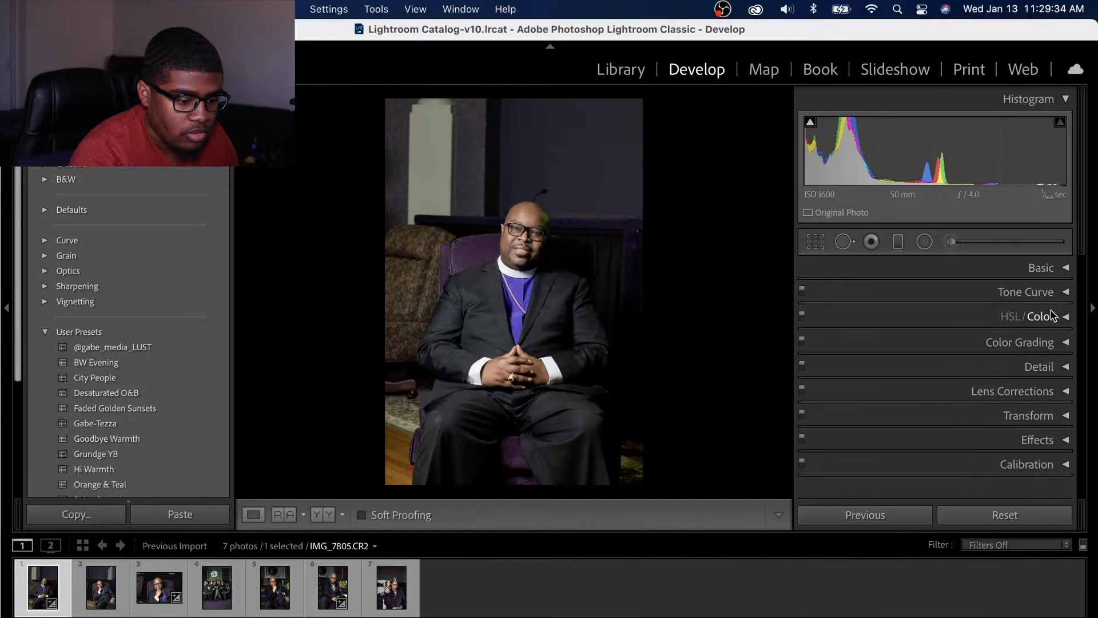
{"action": "left_click", "coordinate": [1042, 291]}
{"action": "left_click", "coordinate": [896, 450]}
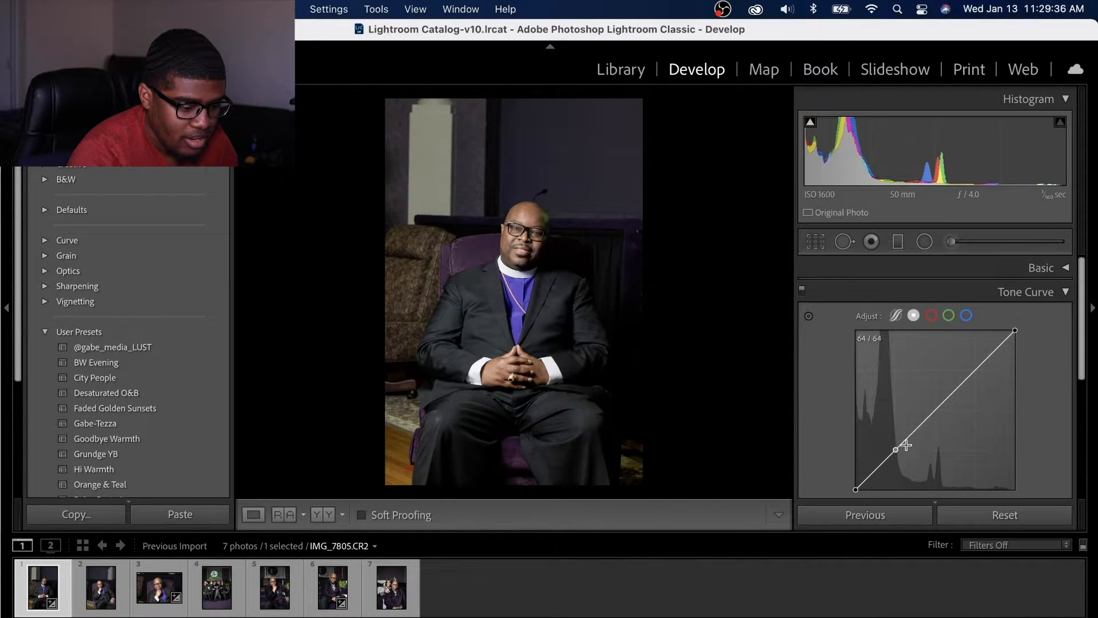
{"action": "left_click", "coordinate": [935, 411]}
{"action": "left_click", "coordinate": [976, 370]}
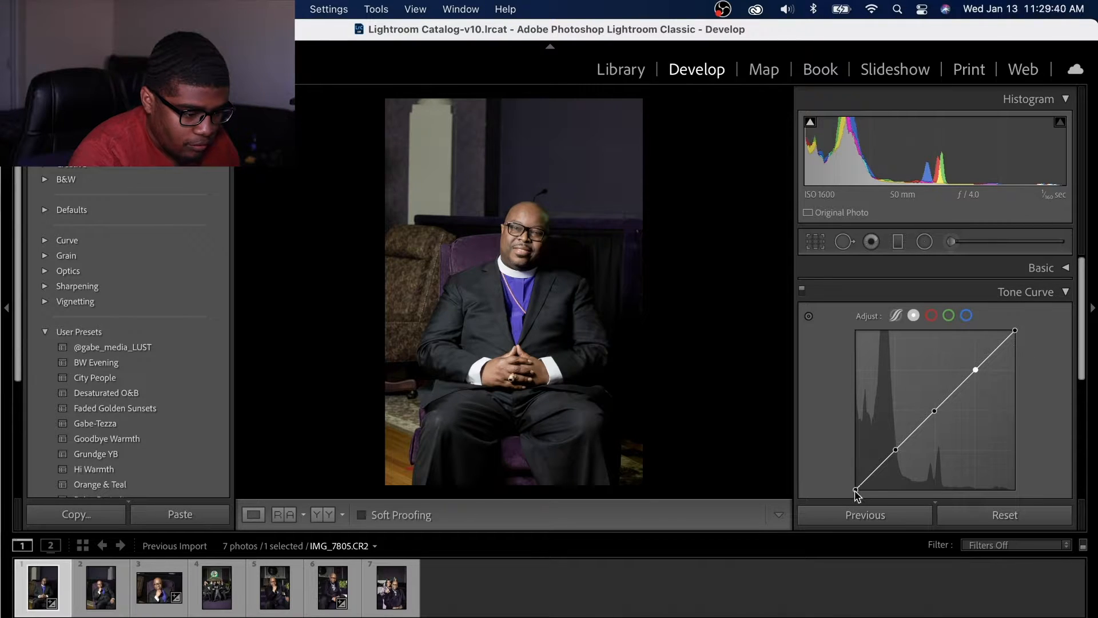
Raise the tone curve's black point and lower its white point slightly, and compare the result with the original photo.
{"action": "left_click_drag", "start_coordinate": [855, 491], "coordinate": [855, 484]}
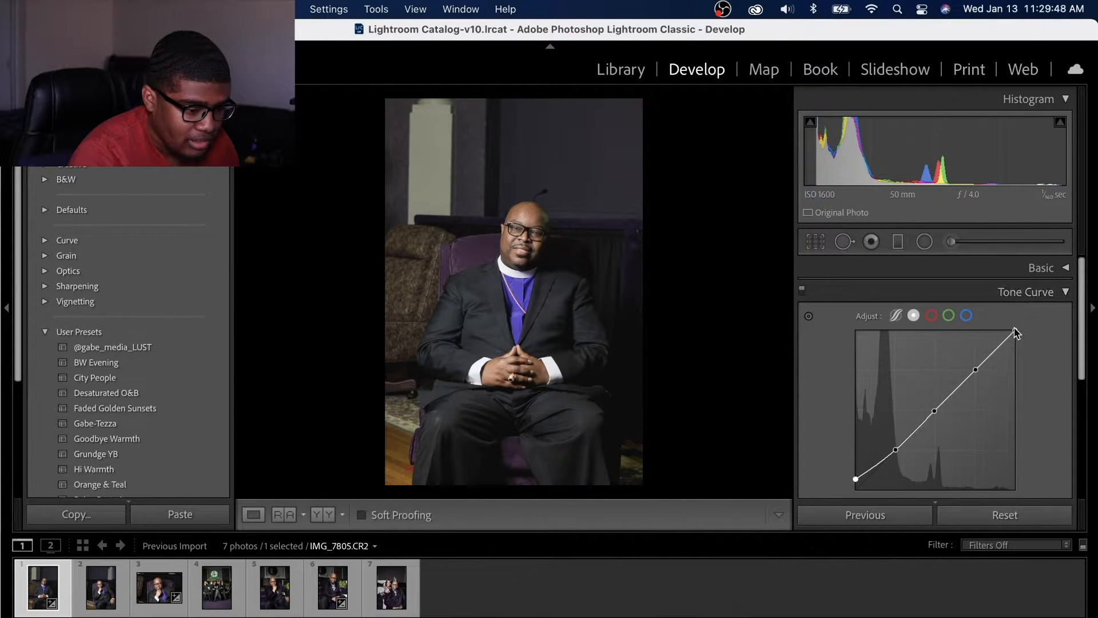
{"action": "left_click_drag", "start_coordinate": [1016, 331], "coordinate": [1022, 341]}
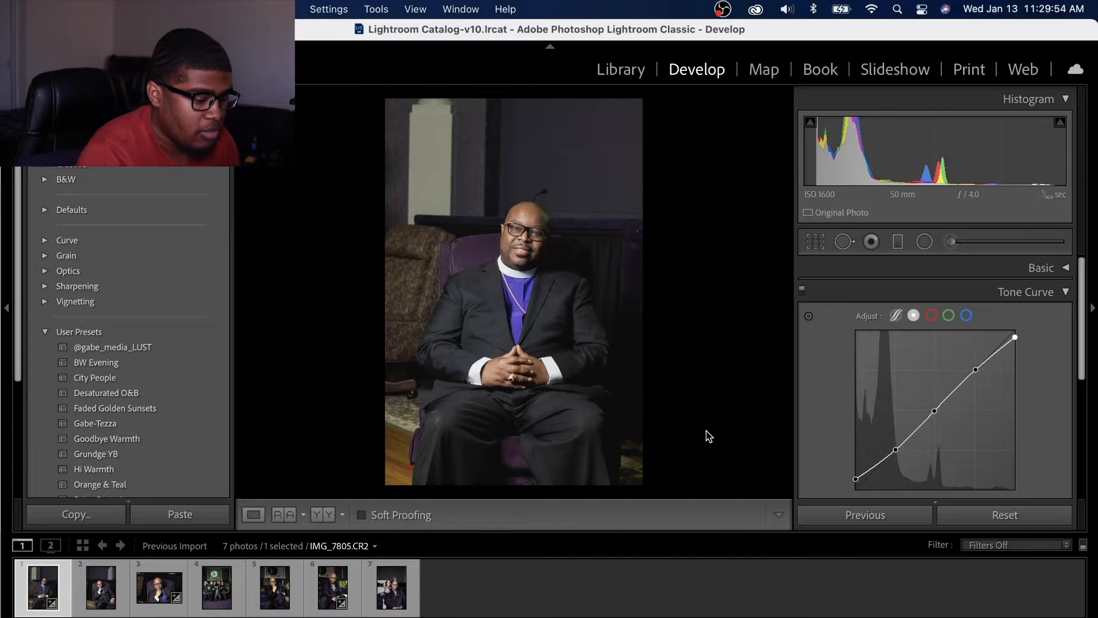
{"action": "key", "text": "backslash"}
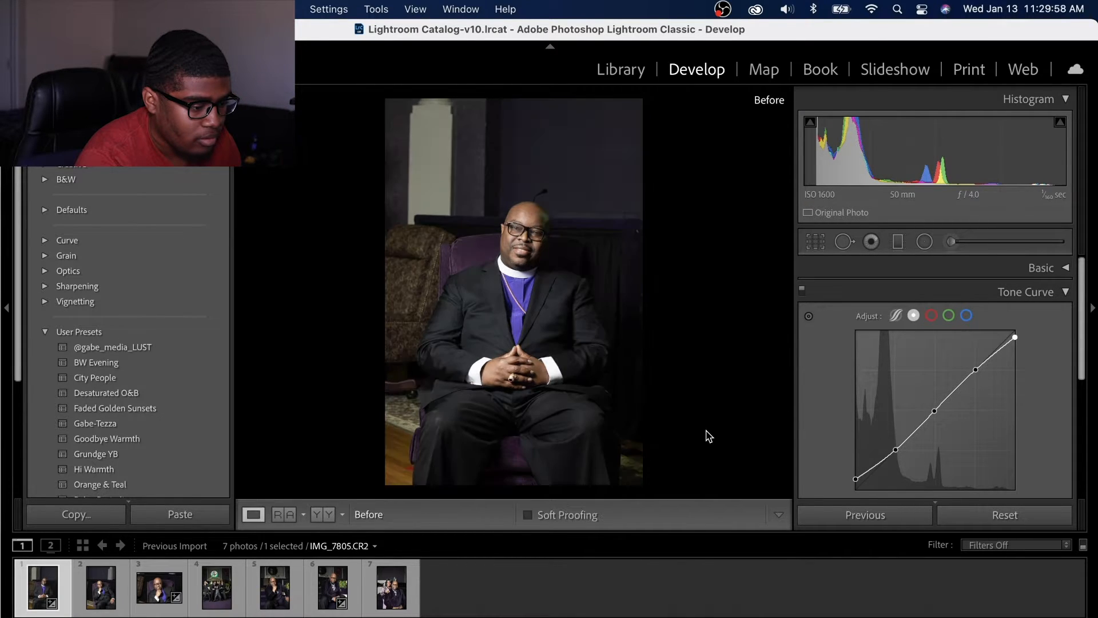
{"action": "key", "text": "backslash"}
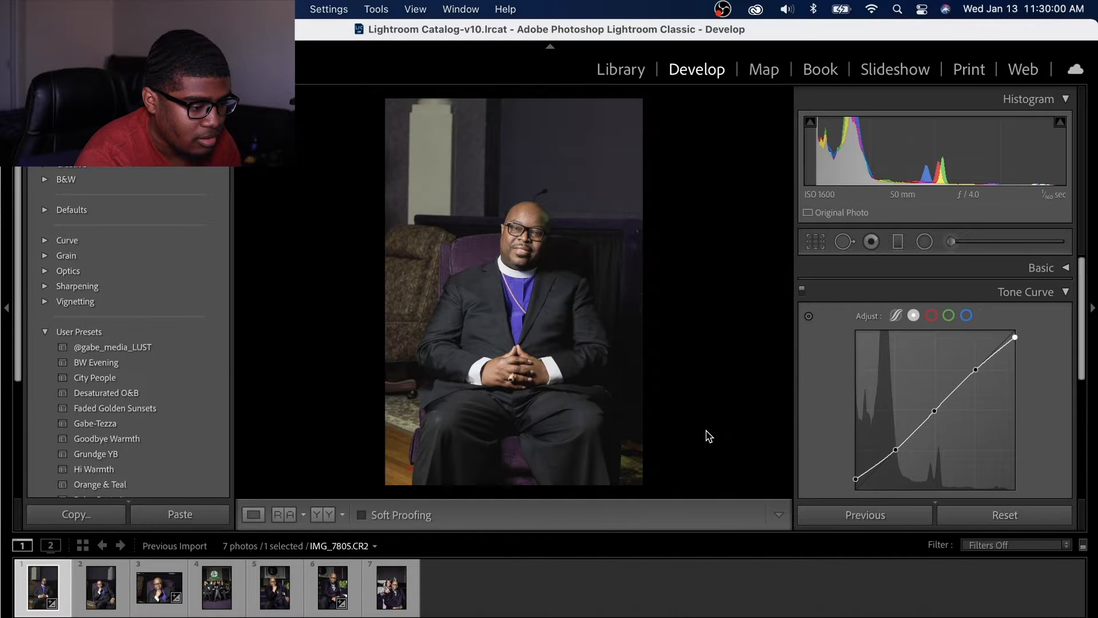
{"action": "key", "text": "backslash"}
{"action": "key", "text": "backslash"}
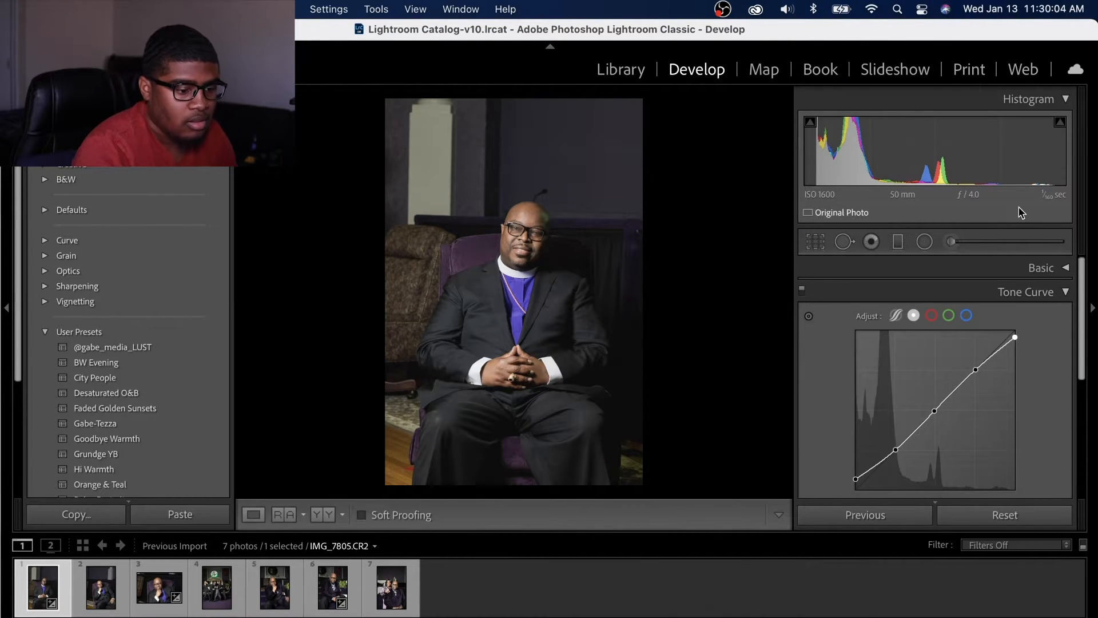
{"action": "left_click", "coordinate": [1047, 292]}
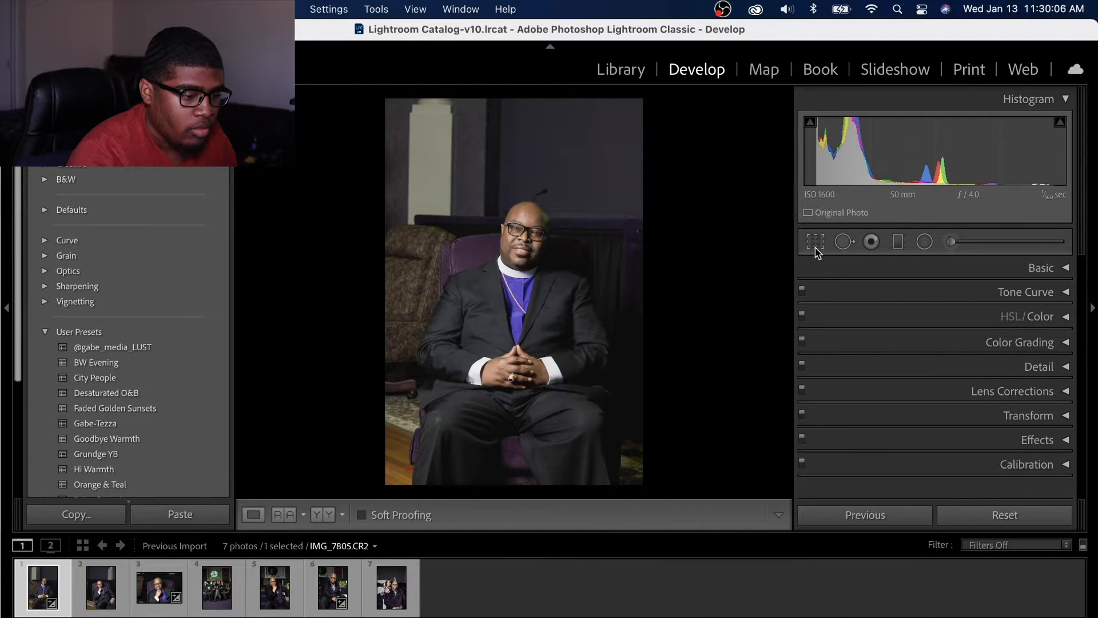
Crop the photo to the 4 x 5 / 8 x 10 aspect, positioning the frame to trim the empty space above the man.
{"action": "left_click", "coordinate": [816, 241]}
{"action": "left_click", "coordinate": [1021, 297]}
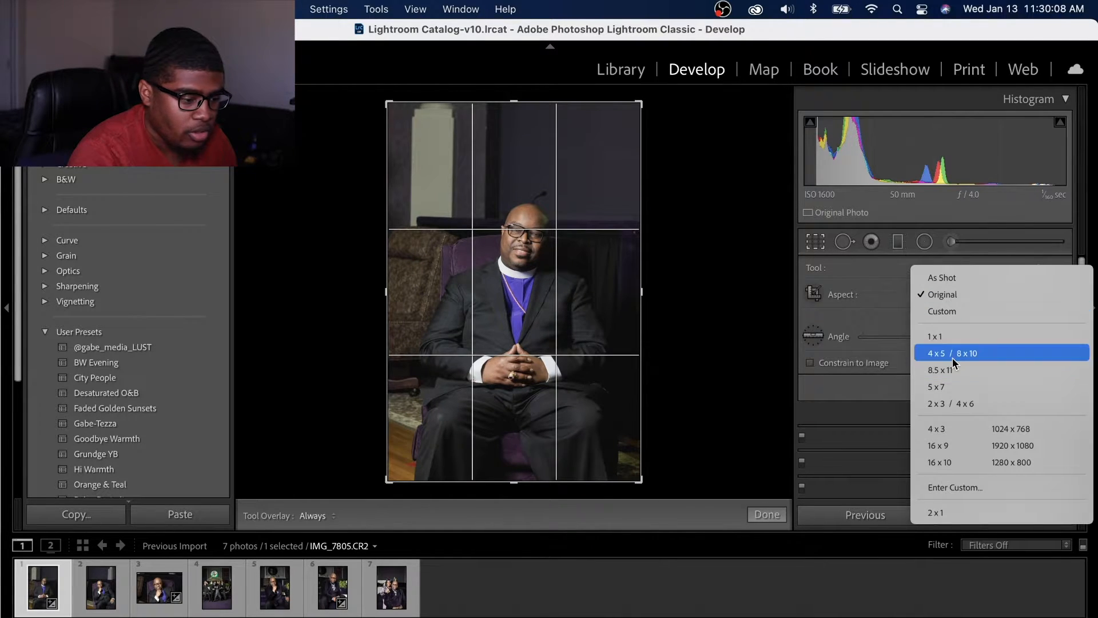
{"action": "left_click", "coordinate": [952, 358]}
{"action": "left_click_drag", "start_coordinate": [569, 186], "coordinate": [569, 152]}
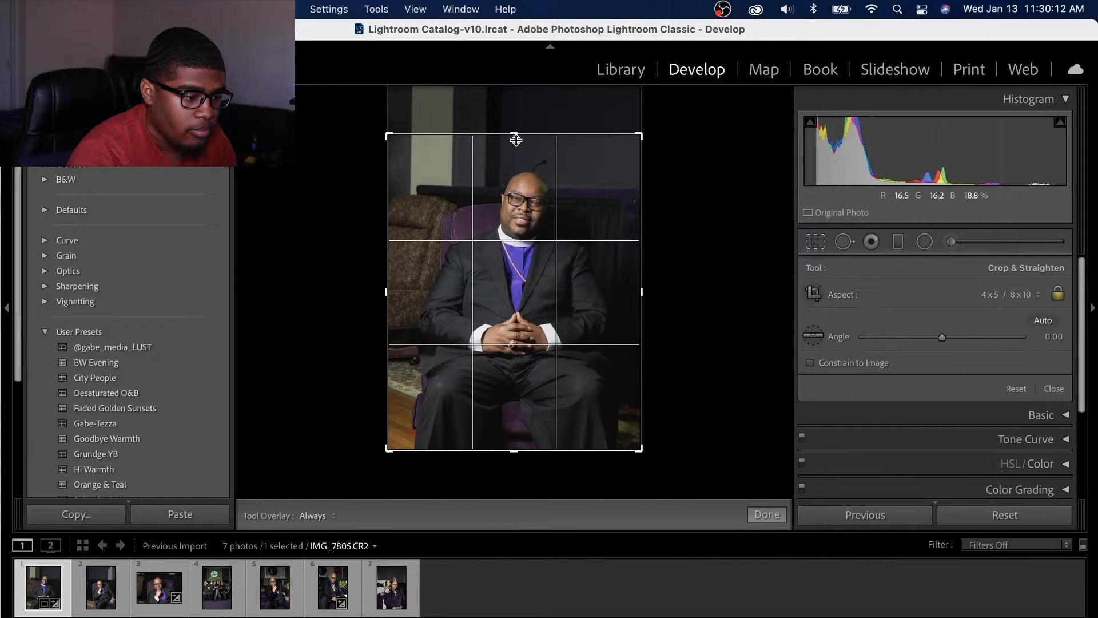
{"action": "left_click_drag", "start_coordinate": [515, 139], "coordinate": [515, 133]}
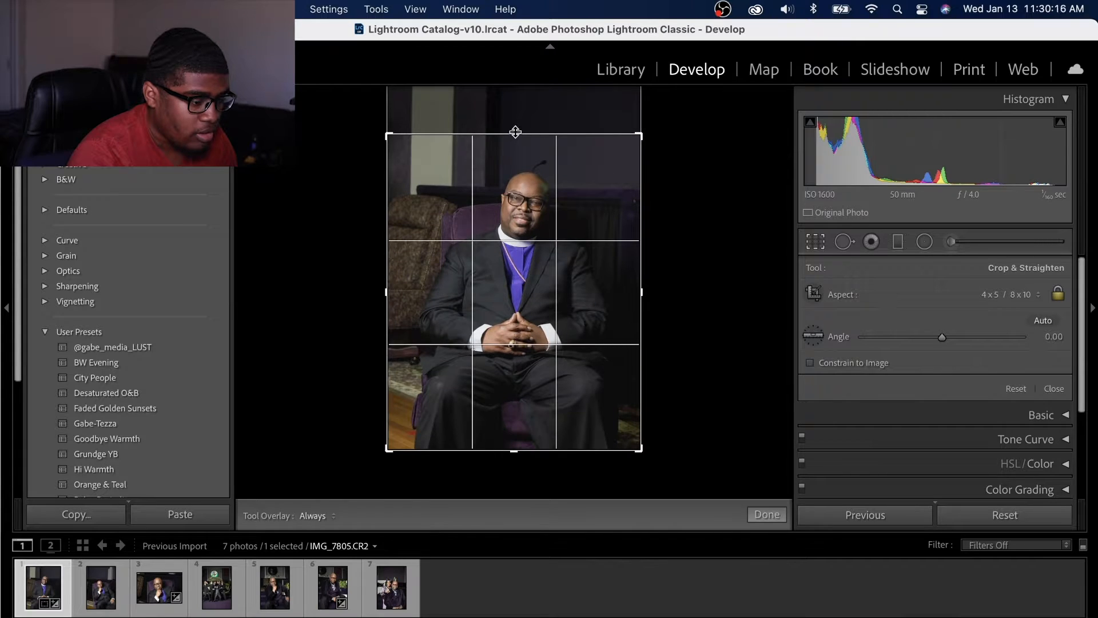
{"action": "left_click", "coordinate": [767, 515]}
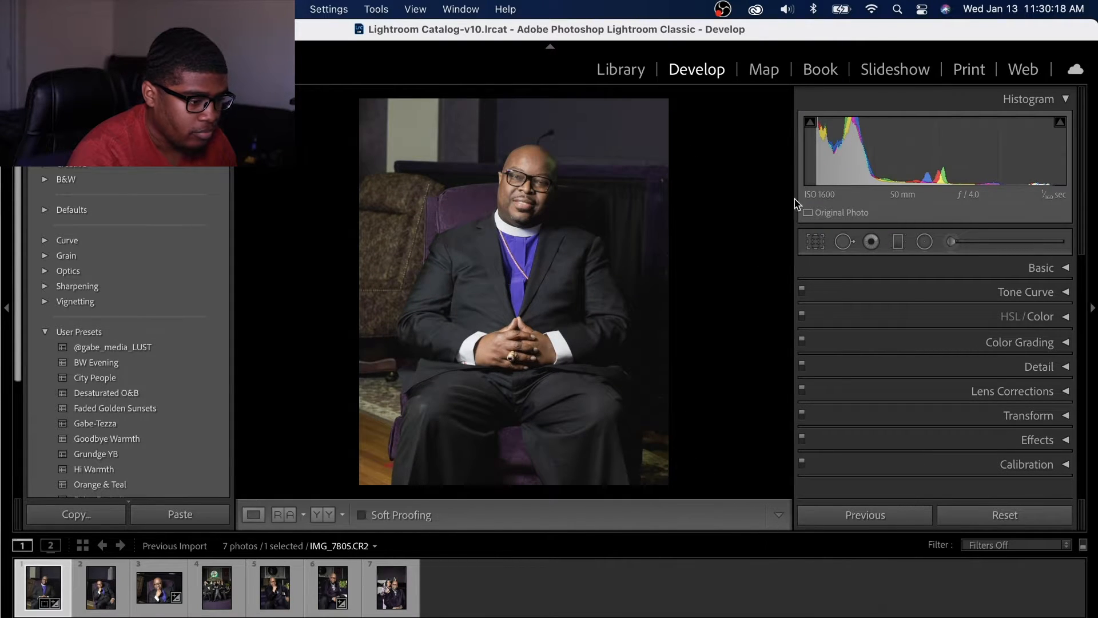
Heal away the microphone above the man's head with a size 79 Spot Removal brush, sampling the plain dark wall beside it.
{"action": "left_click", "coordinate": [952, 243]}
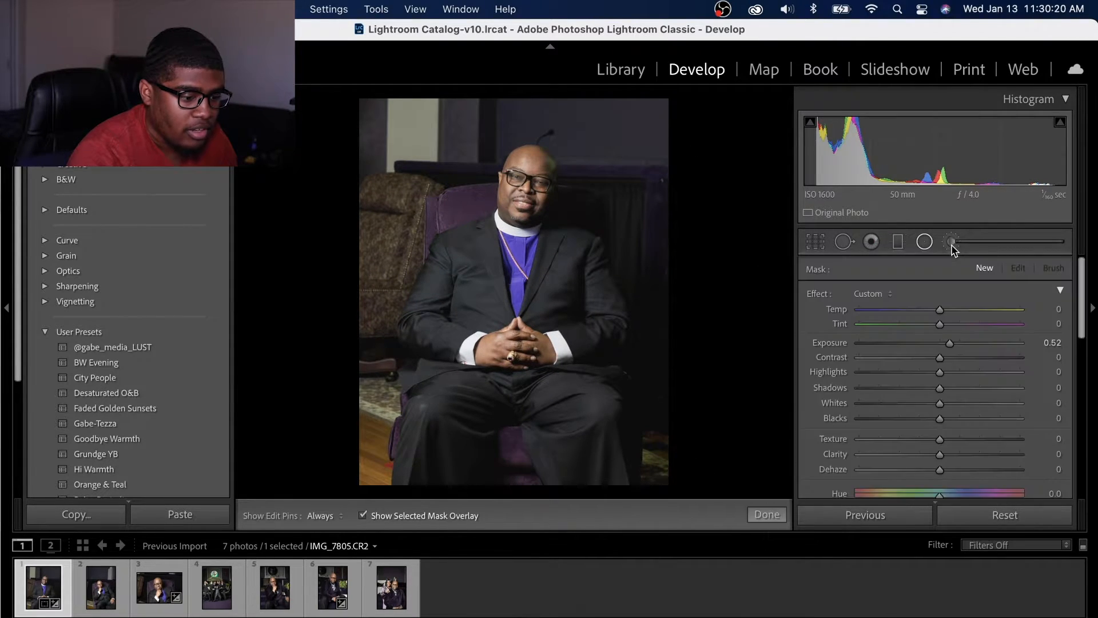
{"action": "left_click", "coordinate": [951, 244]}
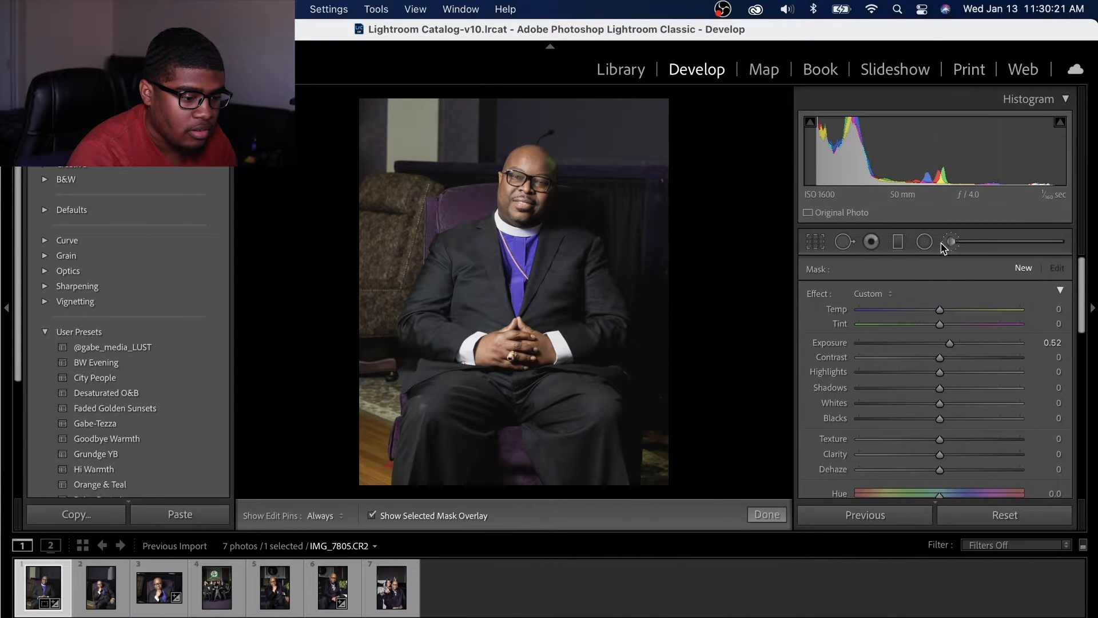
{"action": "left_click", "coordinate": [843, 242]}
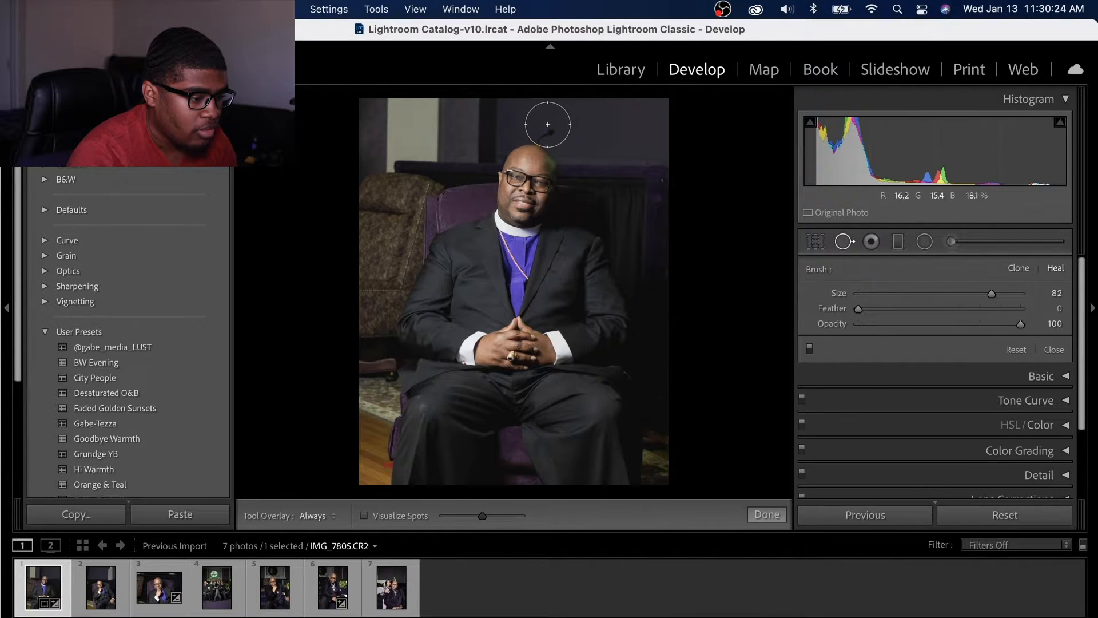
{"action": "key", "text": "z"}
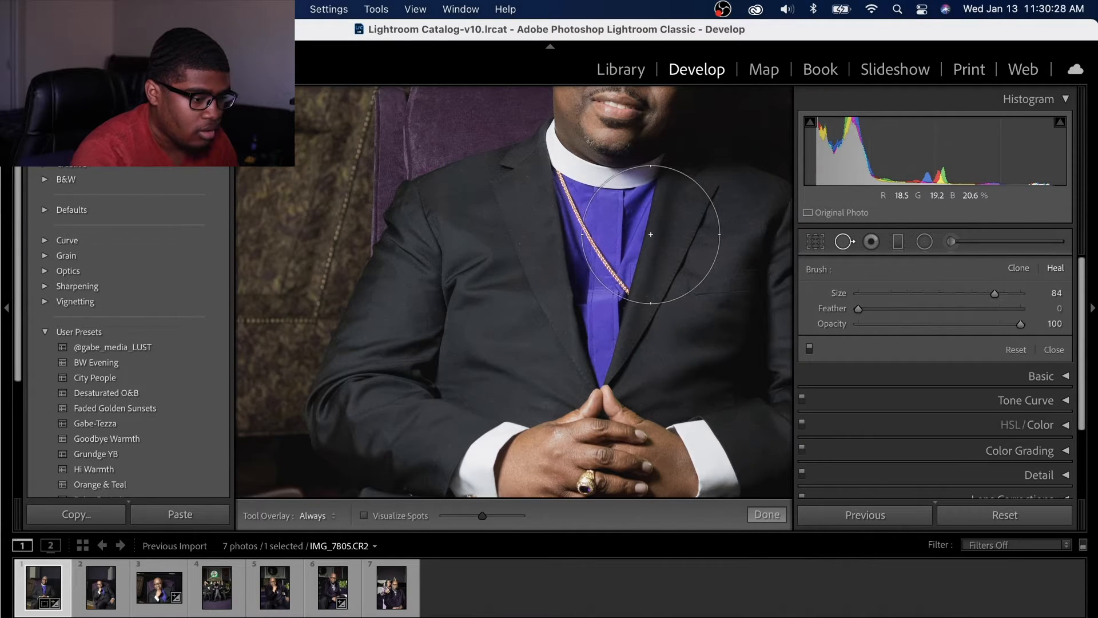
{"action": "key", "text": "q"}
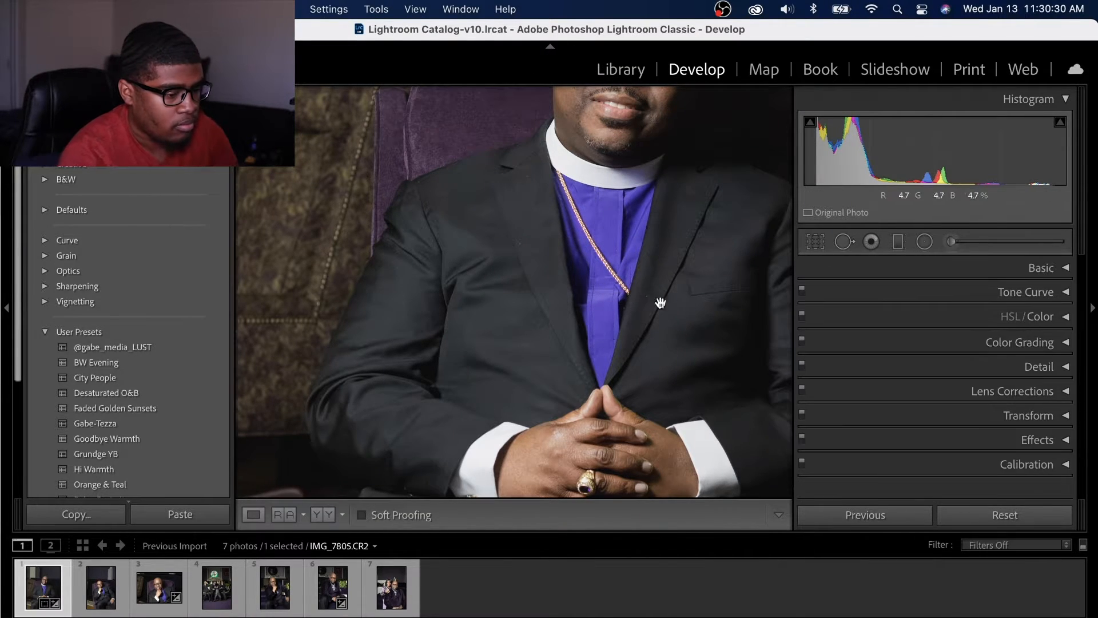
{"action": "left_click_drag", "start_coordinate": [634, 313], "coordinate": [568, 488]}
{"action": "left_click_drag", "start_coordinate": [616, 250], "coordinate": [558, 345]}
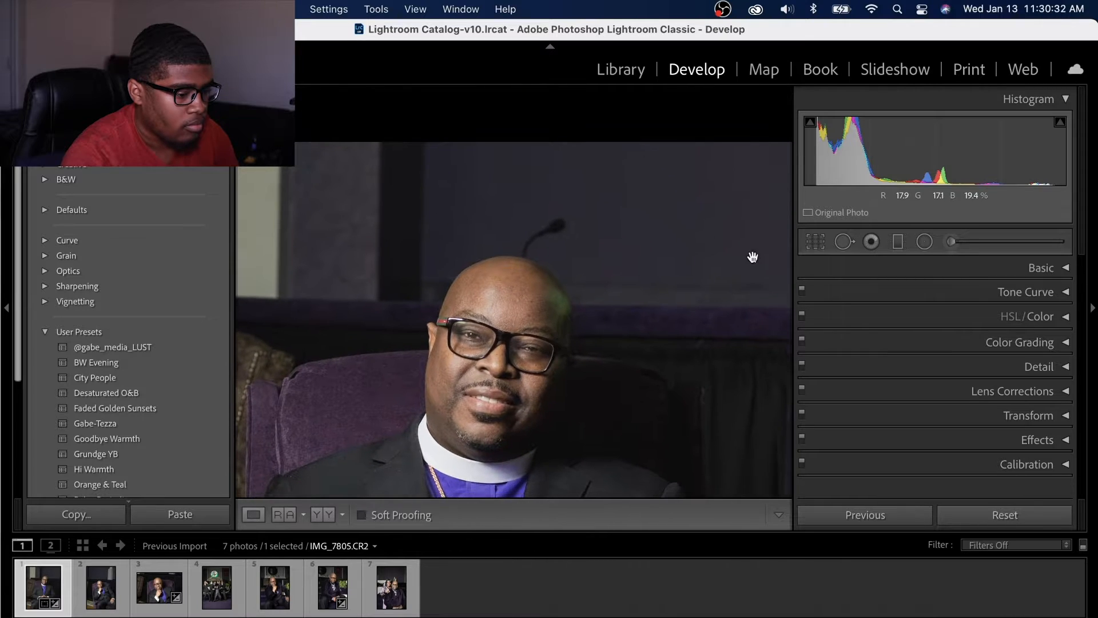
{"action": "left_click", "coordinate": [843, 241]}
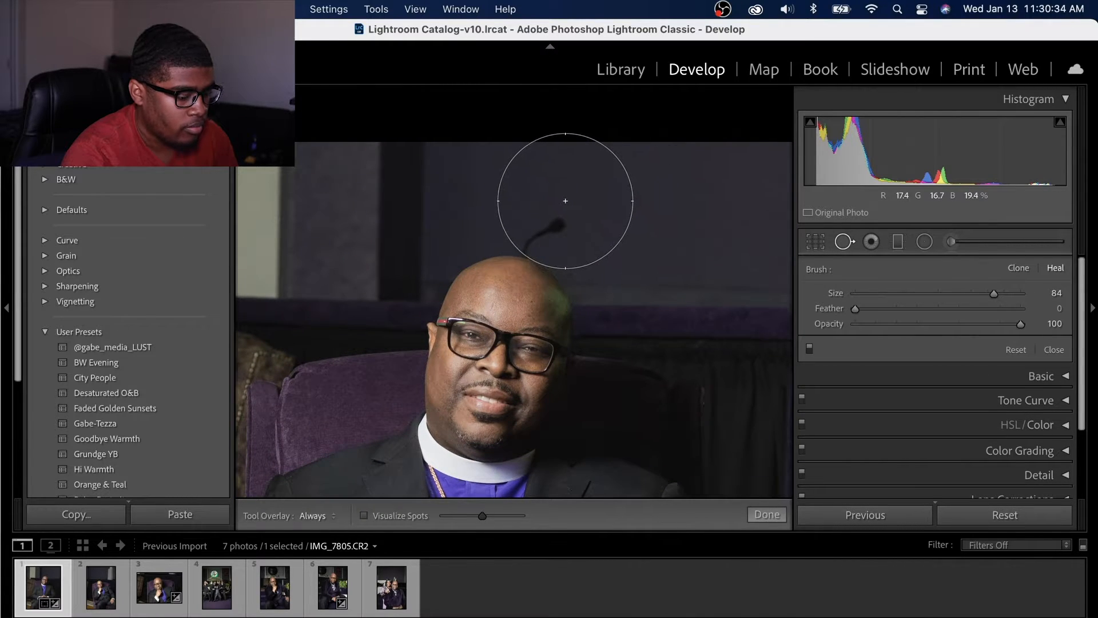
{"action": "key", "text": "z"}
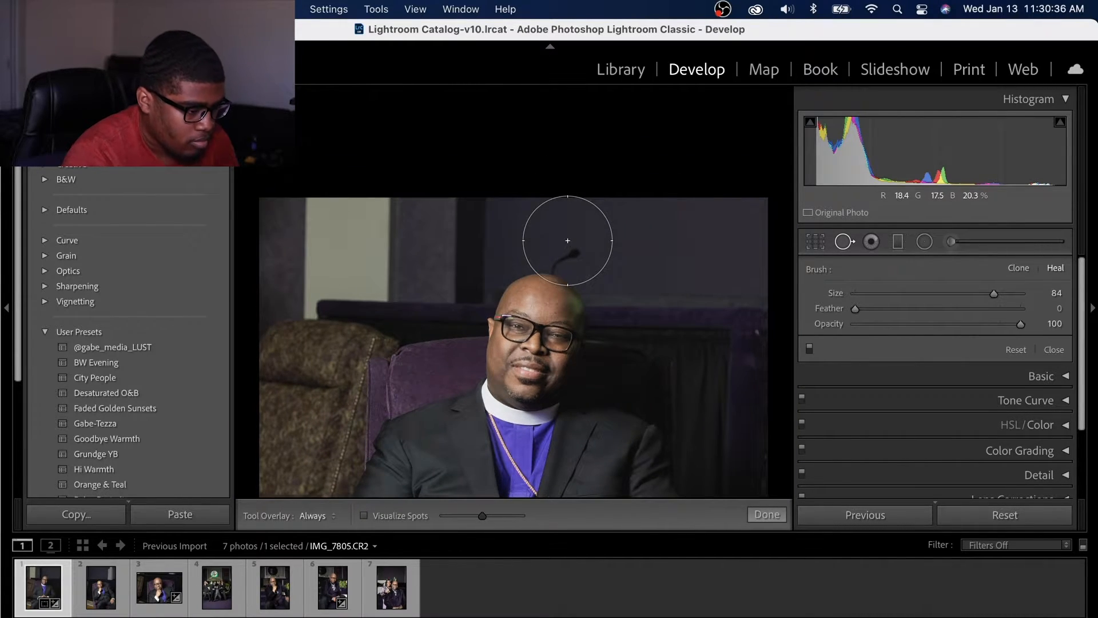
{"action": "scroll", "coordinate": [564, 237], "scroll_direction": "down", "scroll_amount": 5}
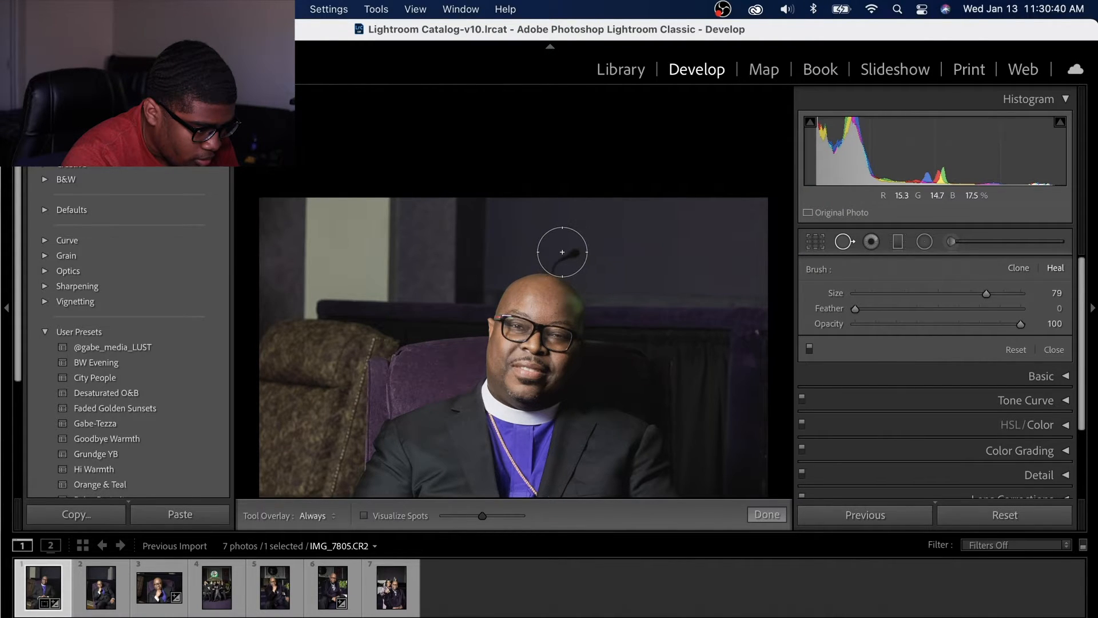
{"action": "left_click", "coordinate": [563, 251]}
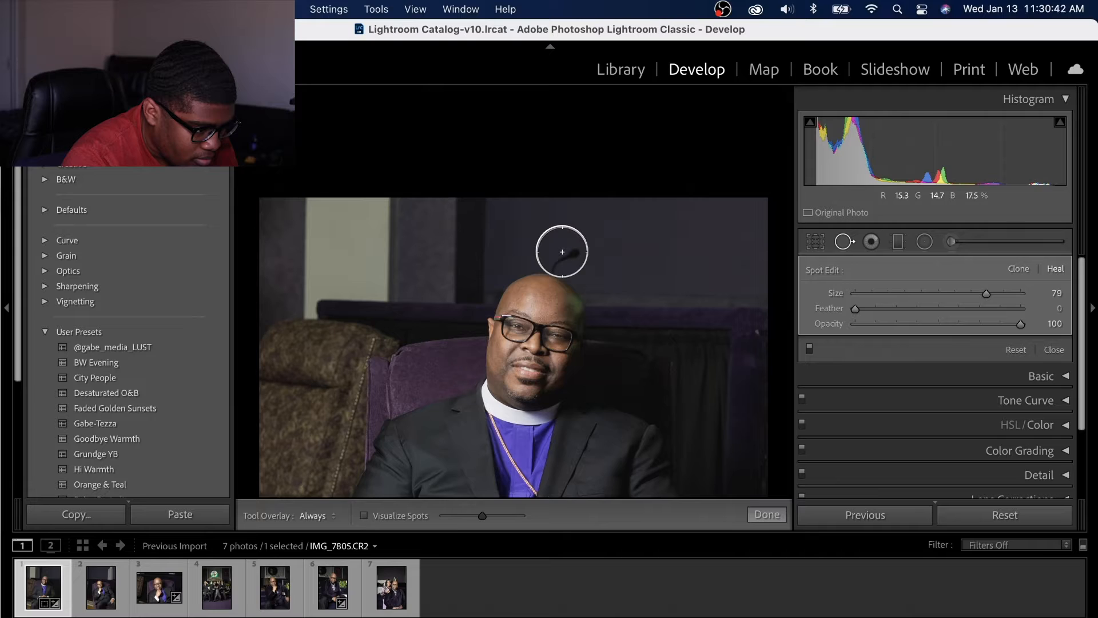
{"action": "mouse_move", "coordinate": [506, 248]}
{"action": "left_mouse_down"}
{"action": "mouse_move", "coordinate": [653, 240]}
{"action": "mouse_move", "coordinate": [662, 262]}
{"action": "left_mouse_up"}
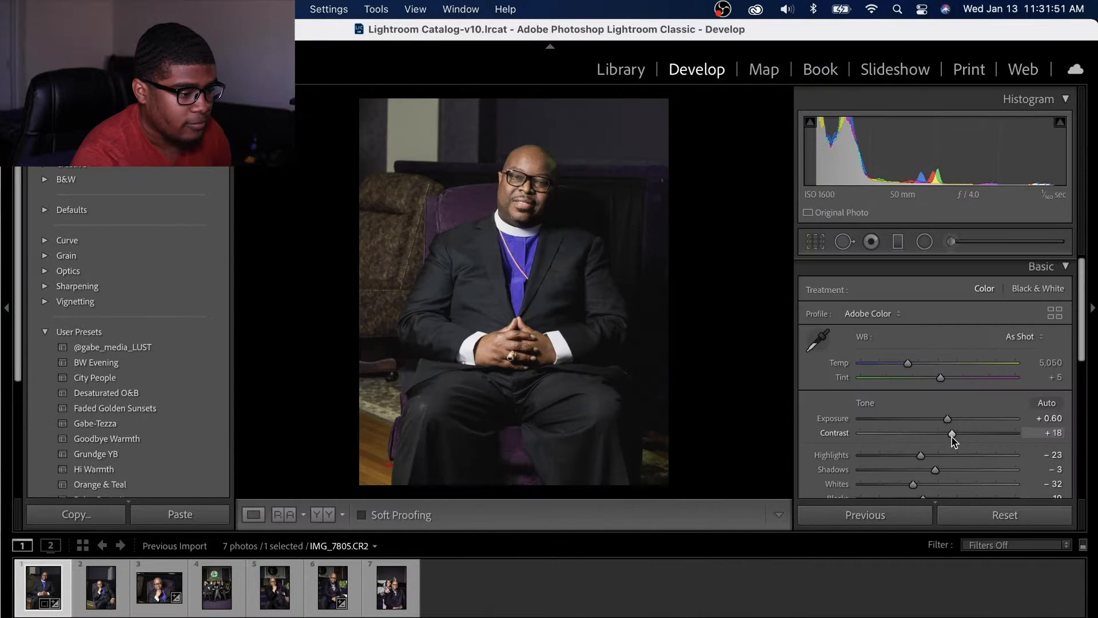
Compare the photo with its original and set Blacks to -24.
{"action": "key", "text": "backslash"}
{"action": "key", "text": "backslash"}
{"action": "key", "text": "backslash"}
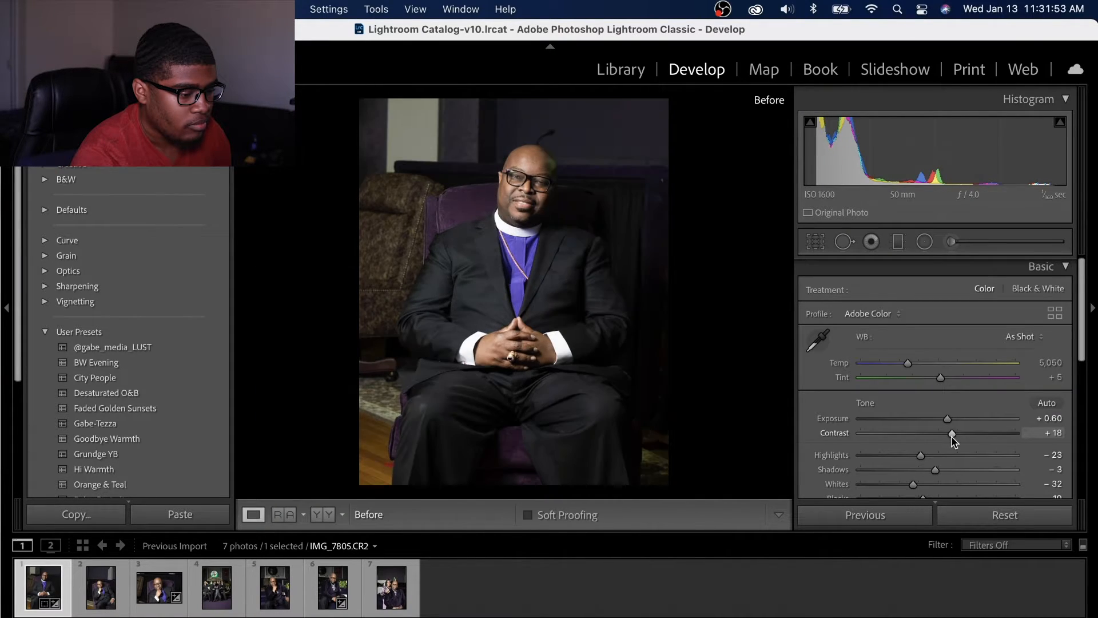
{"action": "key", "text": "backslash"}
{"action": "key", "text": "backslash"}
{"action": "key", "text": "backslash"}
{"action": "scroll", "coordinate": [938, 441], "scroll_direction": "down", "scroll_amount": 1}
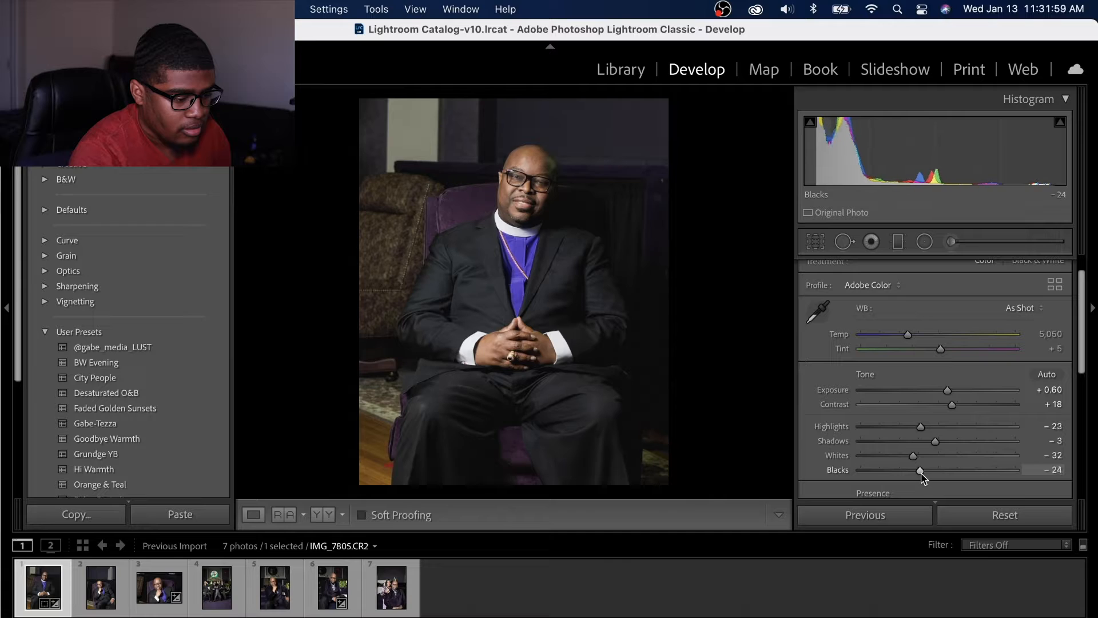
{"action": "scroll", "coordinate": [973, 323], "scroll_direction": "up", "scroll_amount": 1}
{"action": "left_click", "coordinate": [1044, 268]}
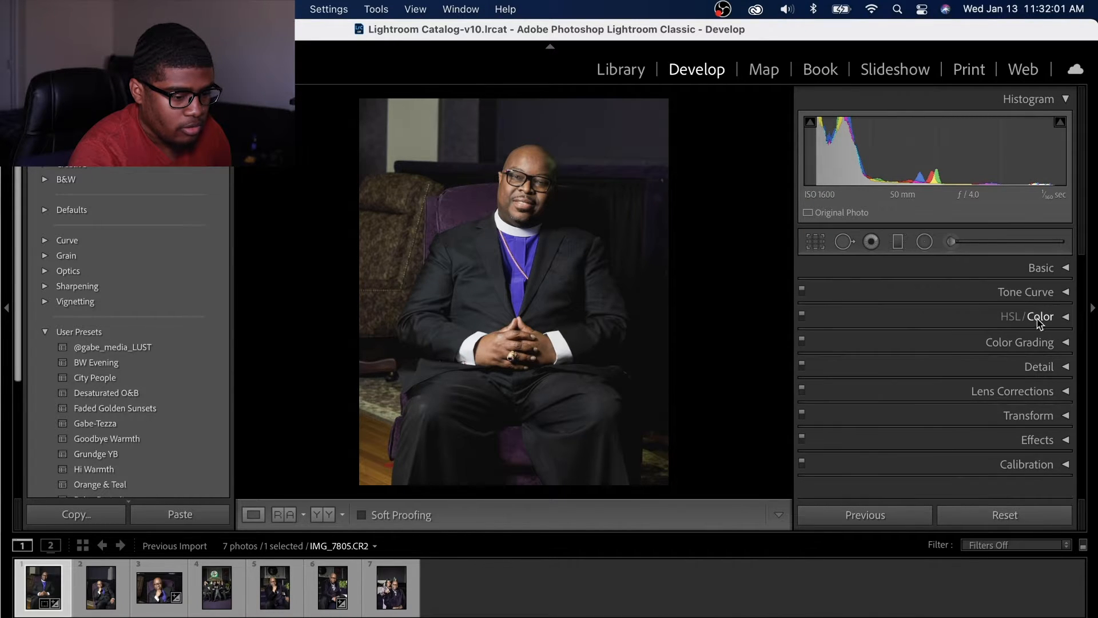
Lower the tone curve's black point to an output of 12 and compare the result with the original photo.
{"action": "left_click", "coordinate": [1029, 288]}
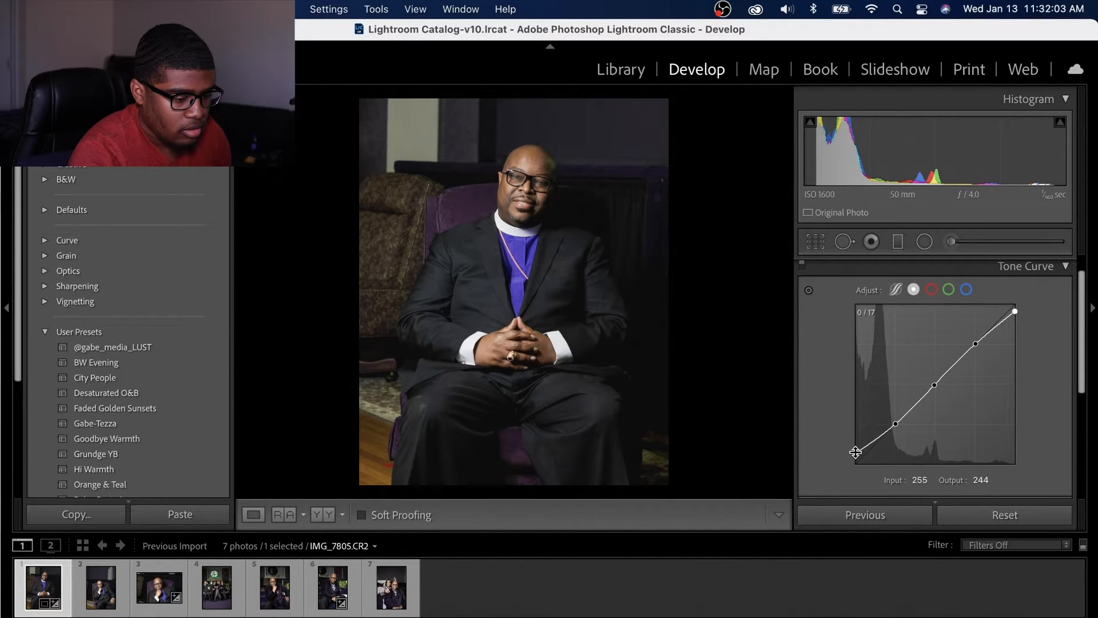
{"action": "left_click_drag", "start_coordinate": [856, 452], "coordinate": [853, 458]}
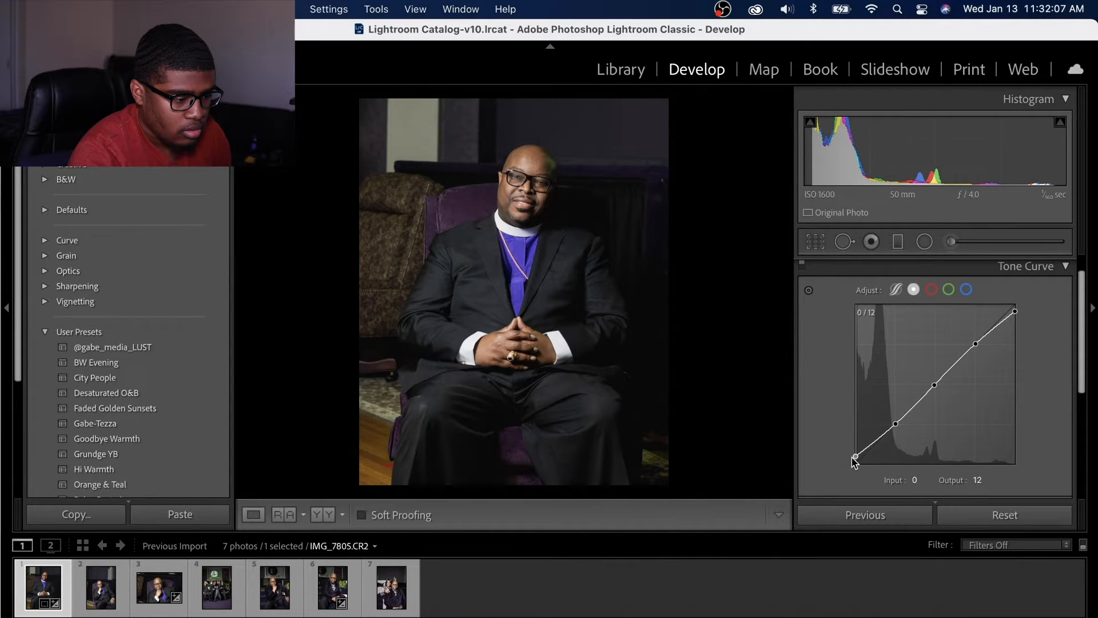
{"action": "key", "text": "backslash"}
{"action": "key", "text": "backslash"}
{"action": "key", "text": "backslash"}
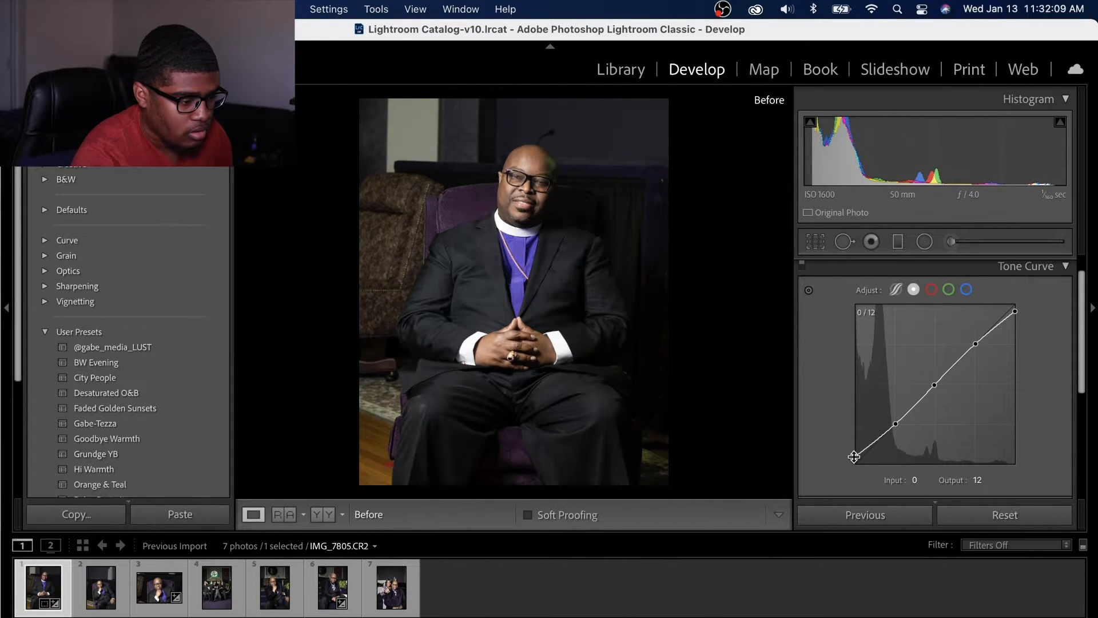
{"action": "key", "text": "backslash"}
{"action": "key", "text": "backslash"}
{"action": "key", "text": "backslash"}
{"action": "key", "text": "backslash"}
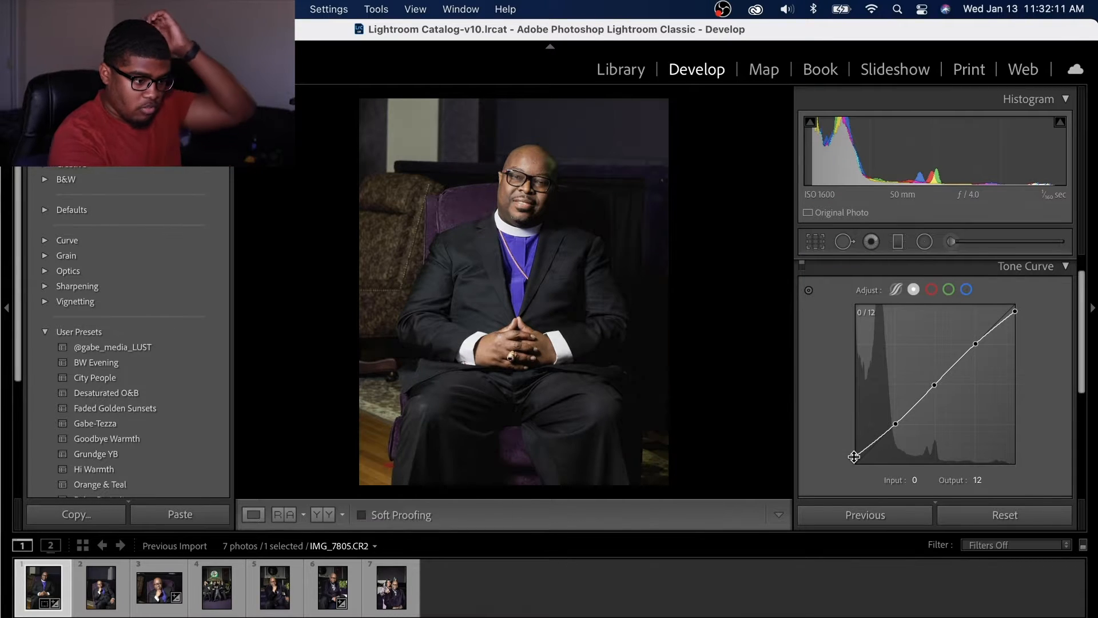
{"action": "key", "text": "backslash"}
{"action": "key", "text": "backslash"}
{"action": "key", "text": "backslash"}
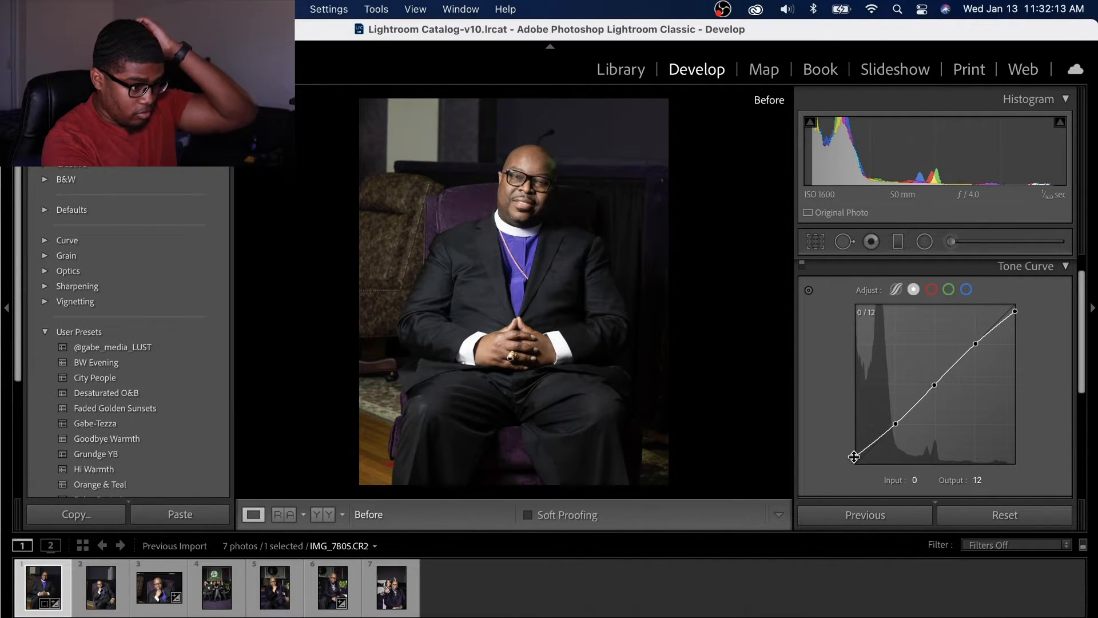
{"action": "key", "text": "backslash"}
{"action": "key", "text": "backslash"}
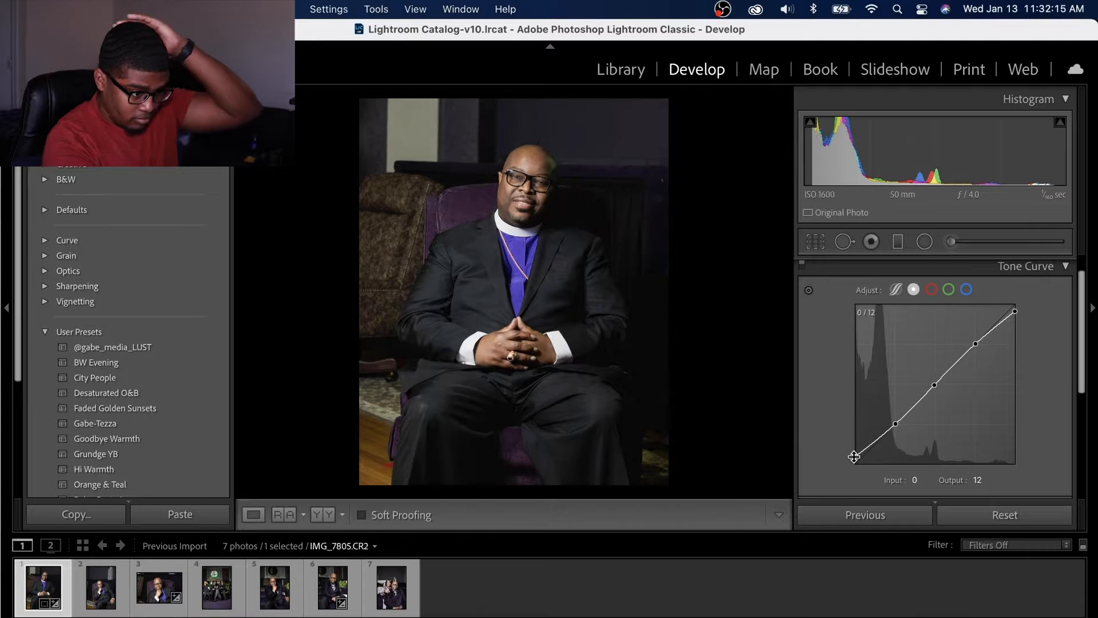
{"action": "left_click", "coordinate": [1062, 267]}
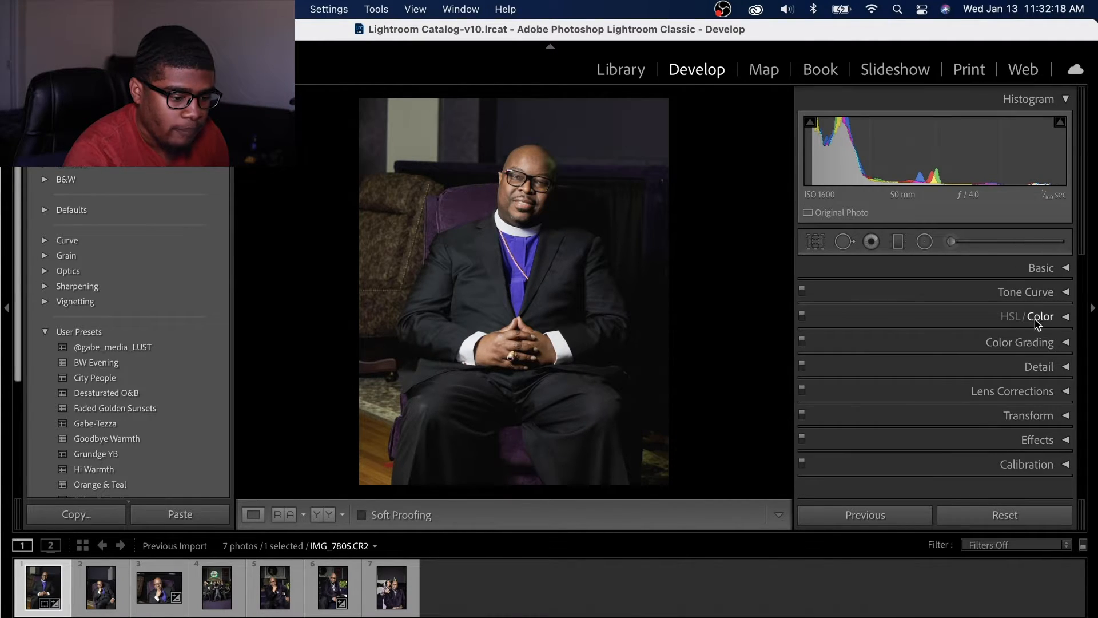
Set the sharpening Masking to 74 and Amount to 63.
{"action": "left_click", "coordinate": [1050, 367]}
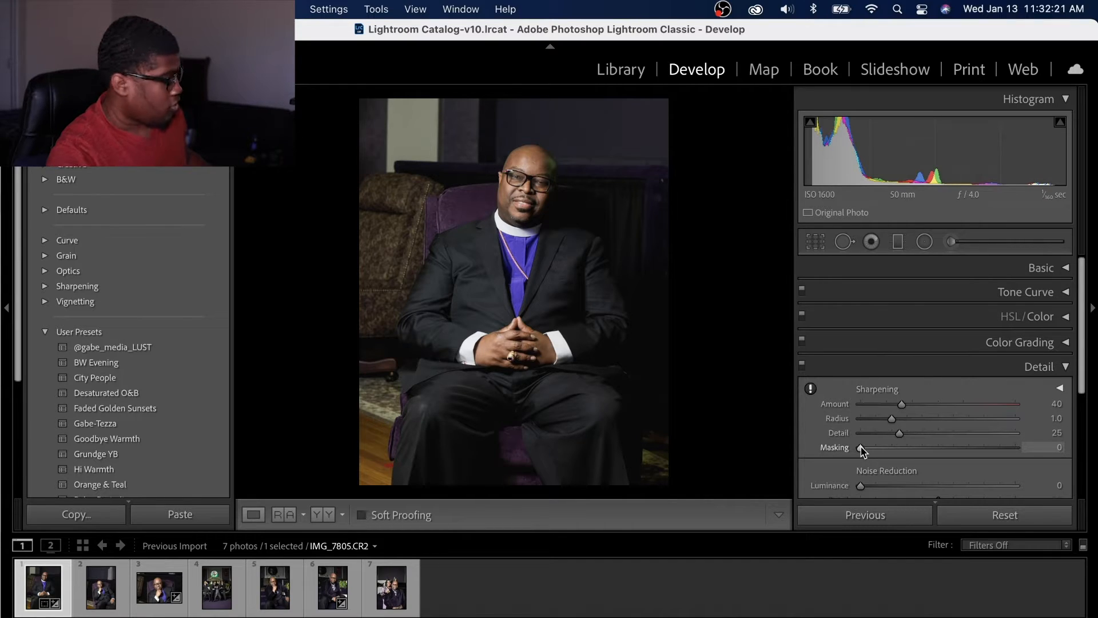
{"action": "left_click_drag", "start_coordinate": [870, 448], "coordinate": [976, 451]}
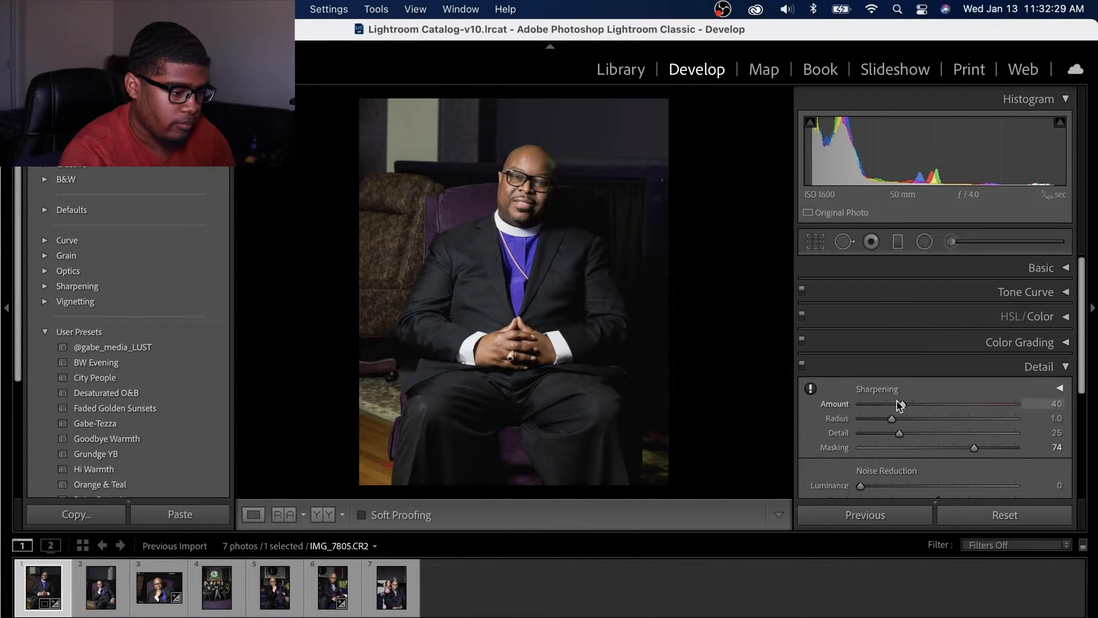
{"action": "left_click_drag", "start_coordinate": [902, 404], "coordinate": [923, 405]}
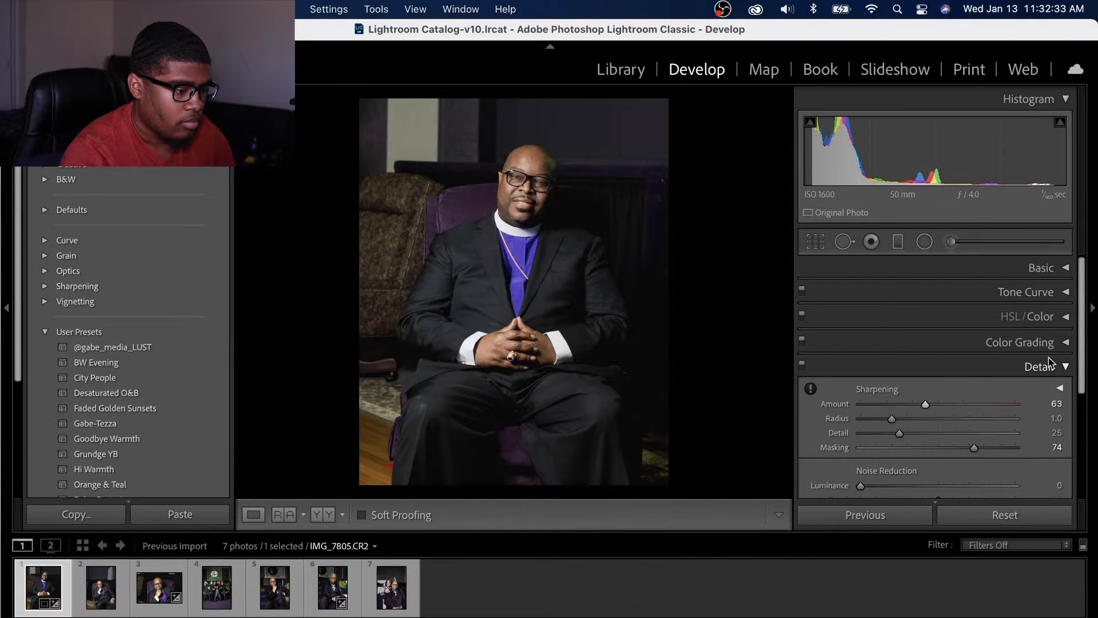
Tint the Color Grading shadows blue with Hue 221 and Saturation 12.
{"action": "left_click", "coordinate": [1050, 343]}
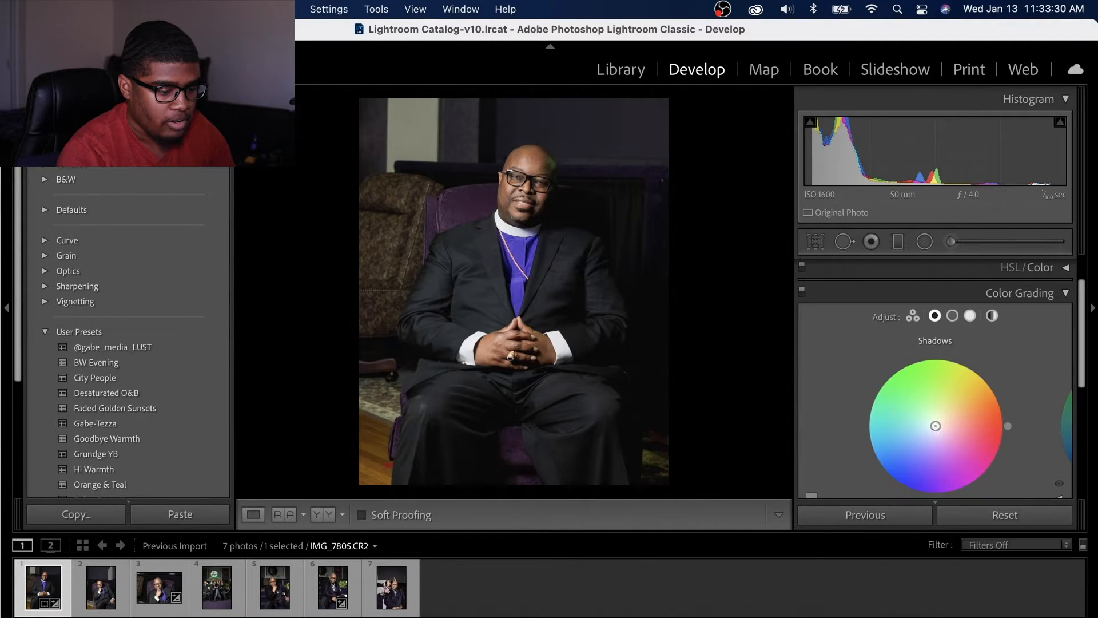
{"action": "mouse_move", "coordinate": [936, 426]}
{"action": "left_mouse_down"}
{"action": "mouse_move", "coordinate": [922, 432]}
{"action": "mouse_move", "coordinate": [931, 429]}
{"action": "left_mouse_up"}
{"action": "scroll", "coordinate": [932, 435], "scroll_direction": "down", "scroll_amount": 2}
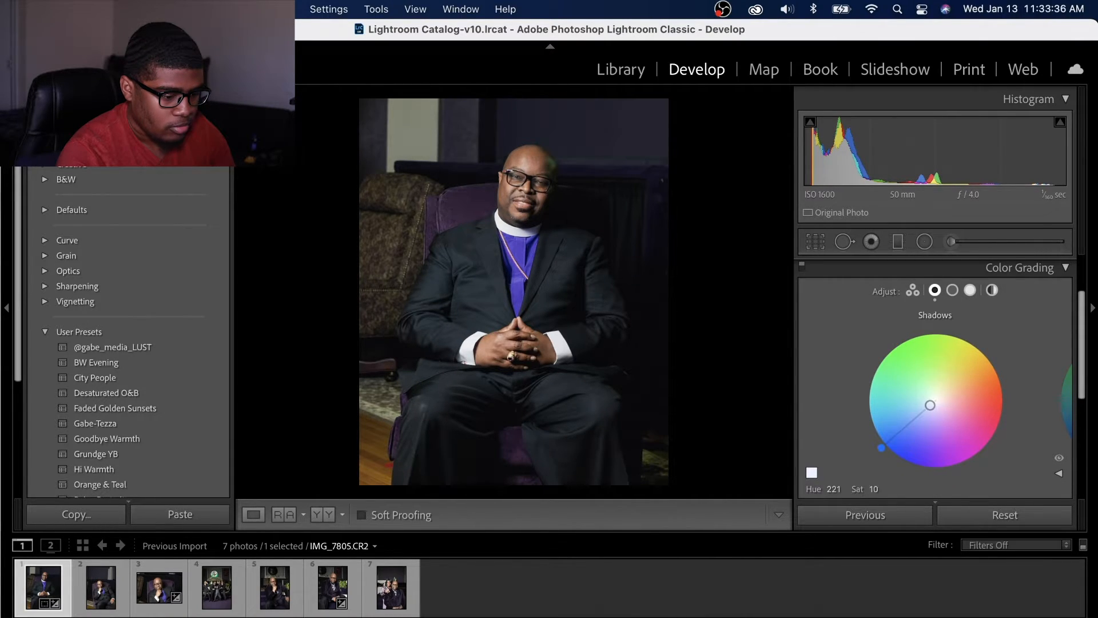
{"action": "left_click_drag", "start_coordinate": [930, 406], "coordinate": [928, 407]}
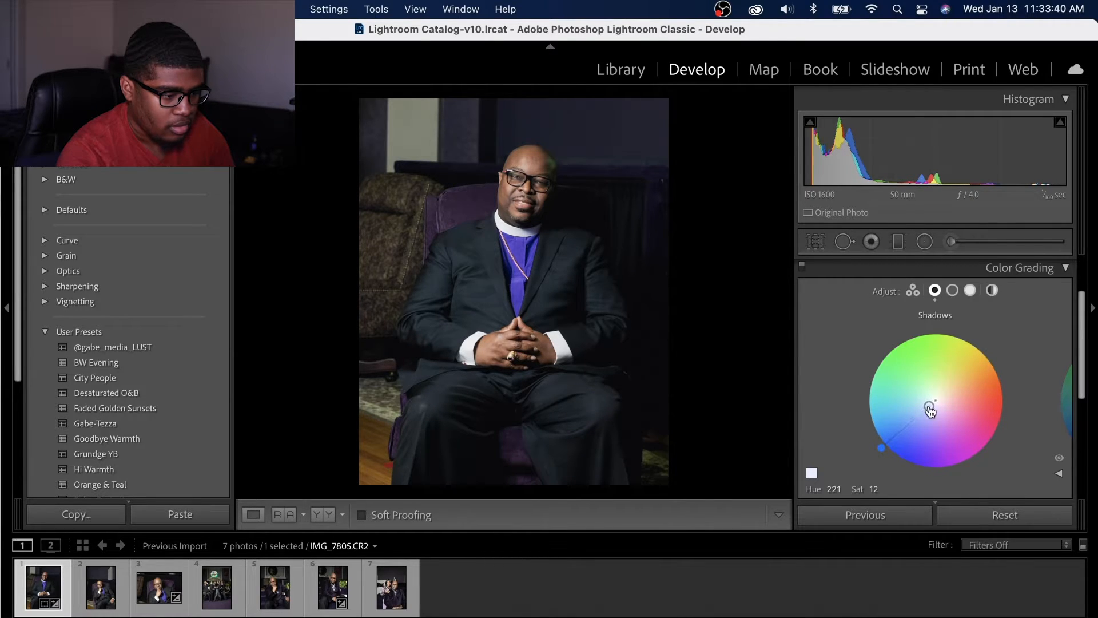
Tint the Color Grading highlights warm orange with Hue 31 and Saturation 28, and compare with the original photo.
{"action": "left_click", "coordinate": [970, 290]}
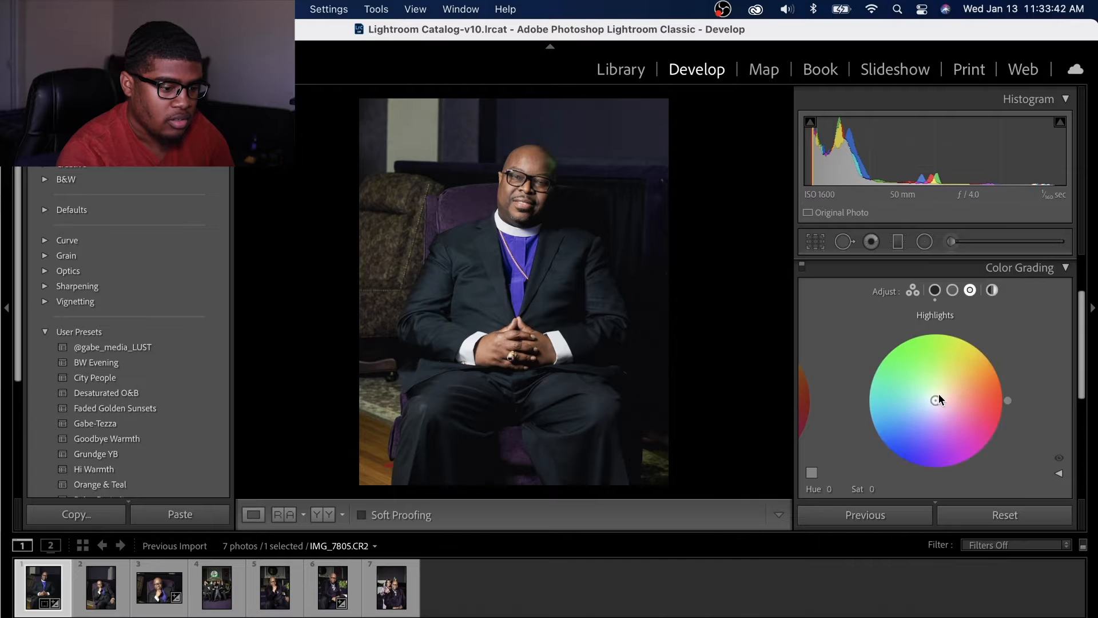
{"action": "left_click_drag", "start_coordinate": [946, 394], "coordinate": [955, 392]}
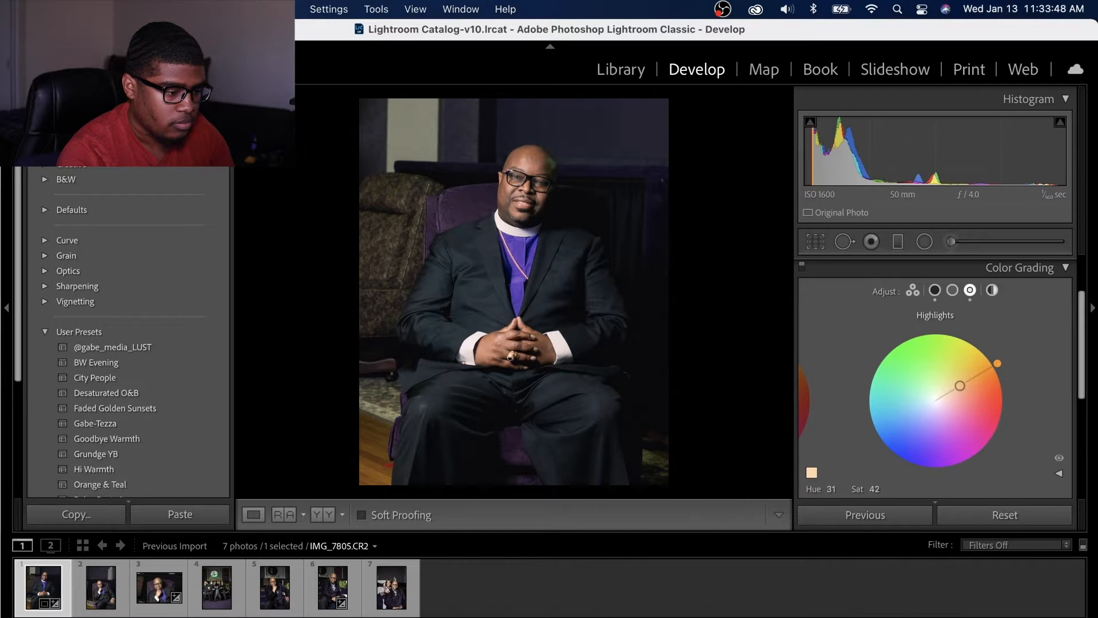
{"action": "mouse_move", "coordinate": [960, 385]}
{"action": "left_mouse_down"}
{"action": "mouse_move", "coordinate": [968, 381]}
{"action": "mouse_move", "coordinate": [953, 390]}
{"action": "left_mouse_up"}
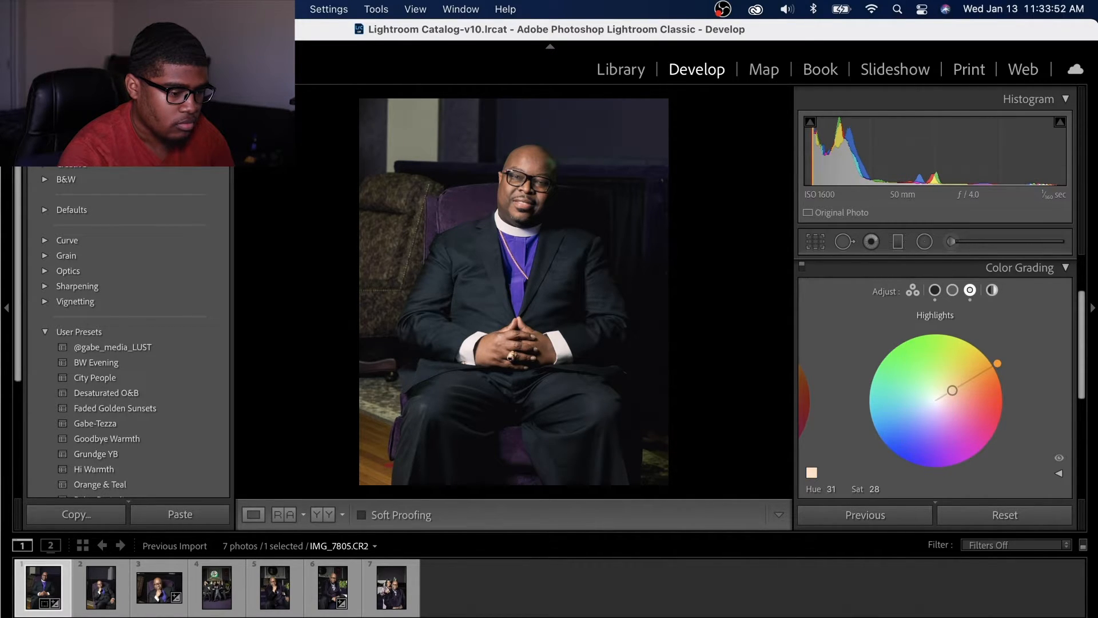
{"action": "key", "text": "backslash"}
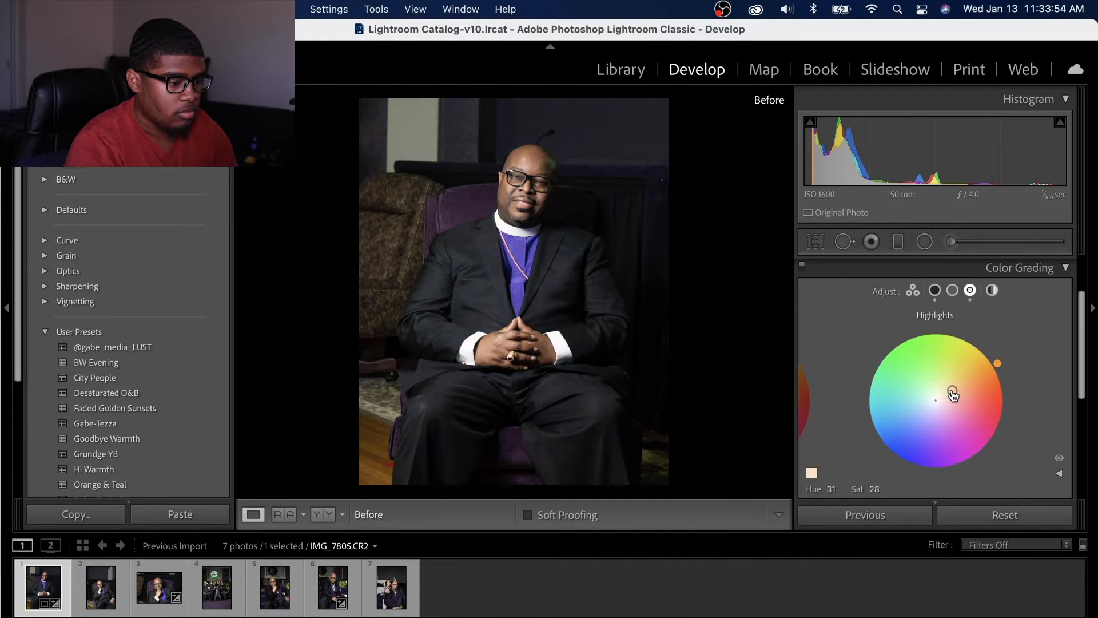
Compare the photo with and without its color grading, and against the original photo.
{"action": "key", "text": "backslash"}
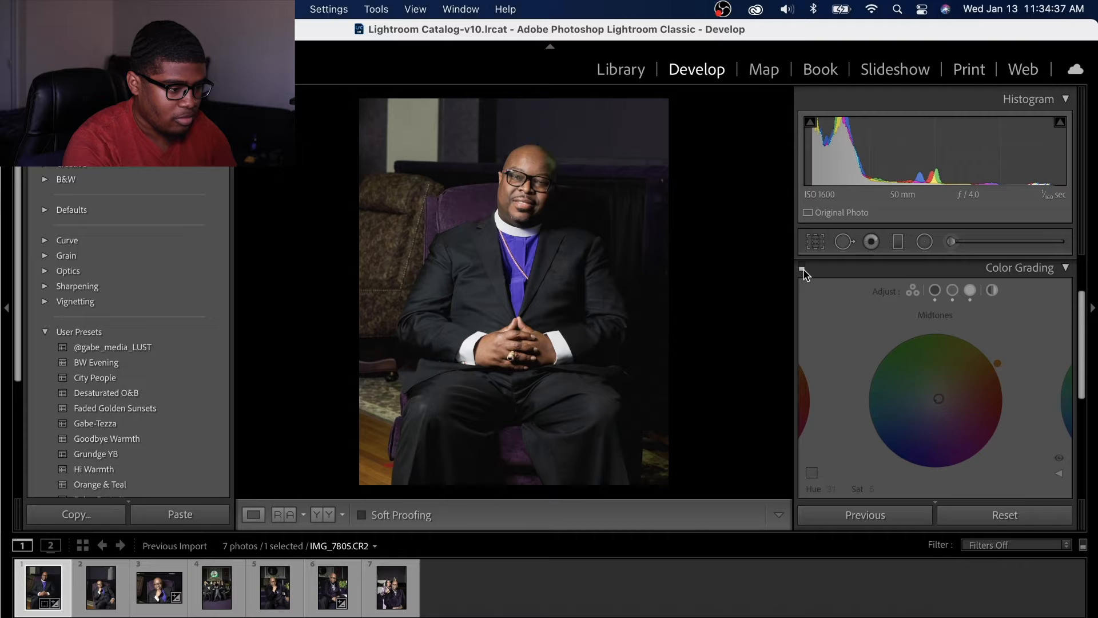
{"action": "left_click", "coordinate": [802, 268]}
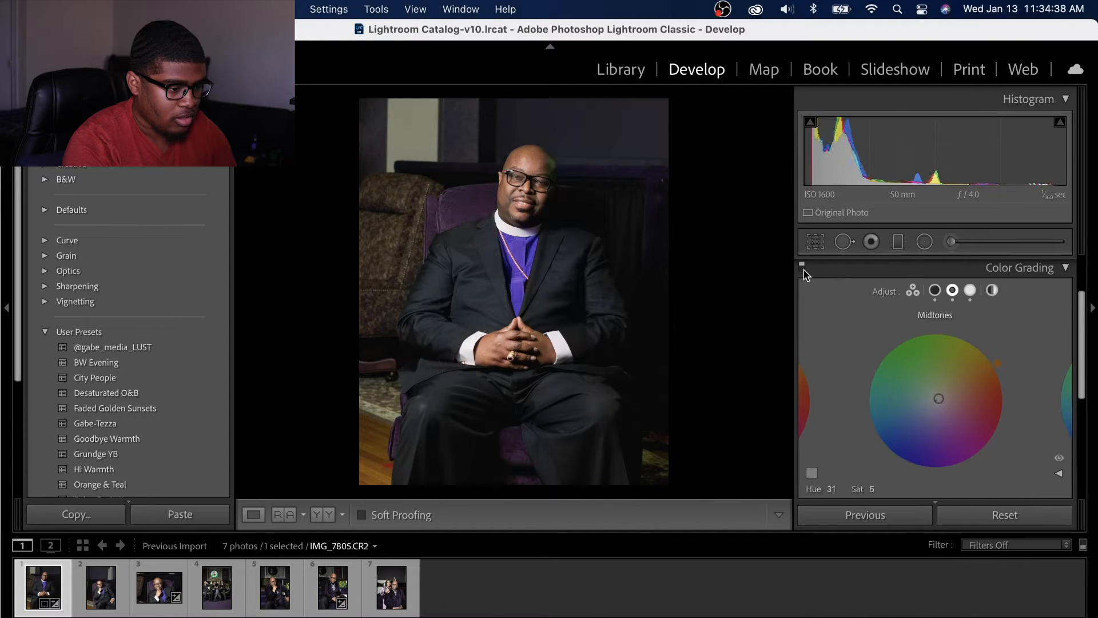
{"action": "left_click", "coordinate": [802, 267]}
{"action": "left_click", "coordinate": [803, 270]}
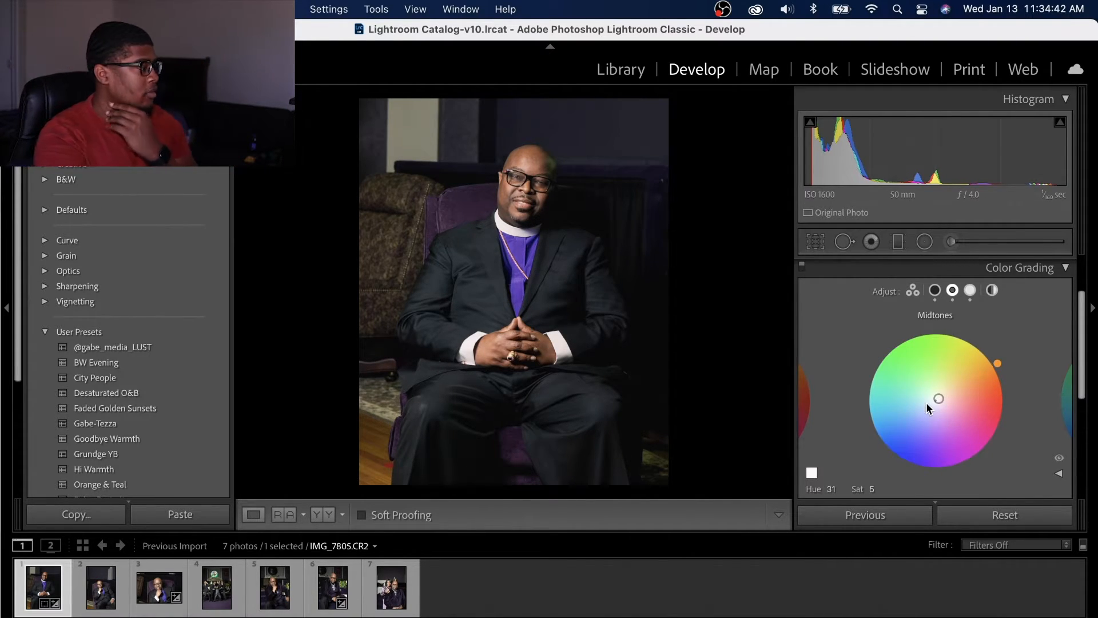
{"action": "key", "text": "backslash"}
{"action": "key", "text": "backslash"}
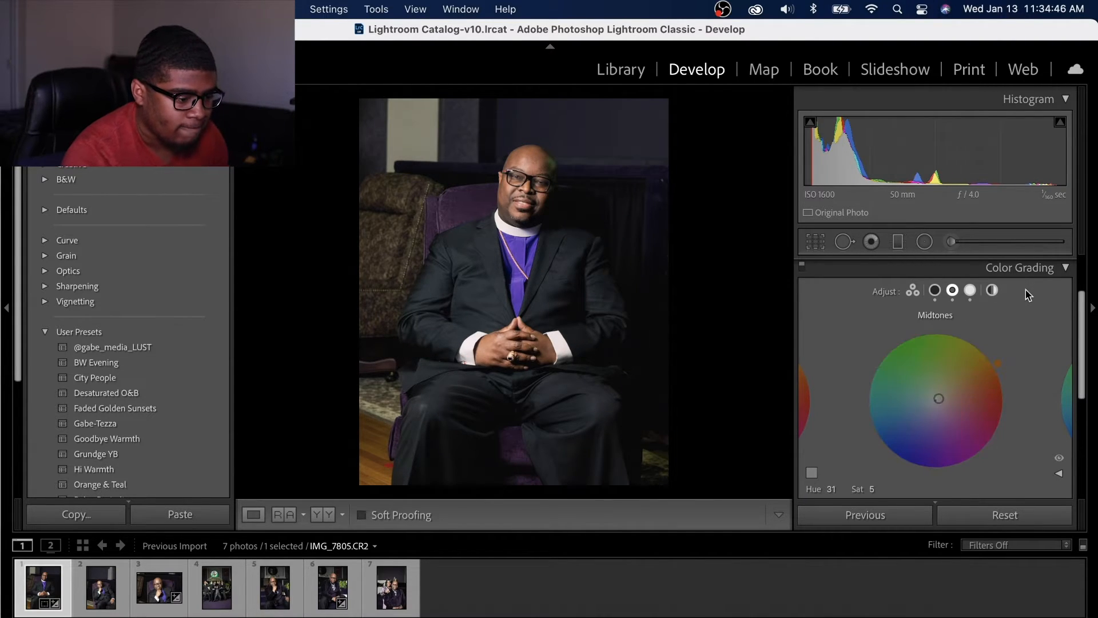
{"action": "left_click", "coordinate": [1037, 273]}
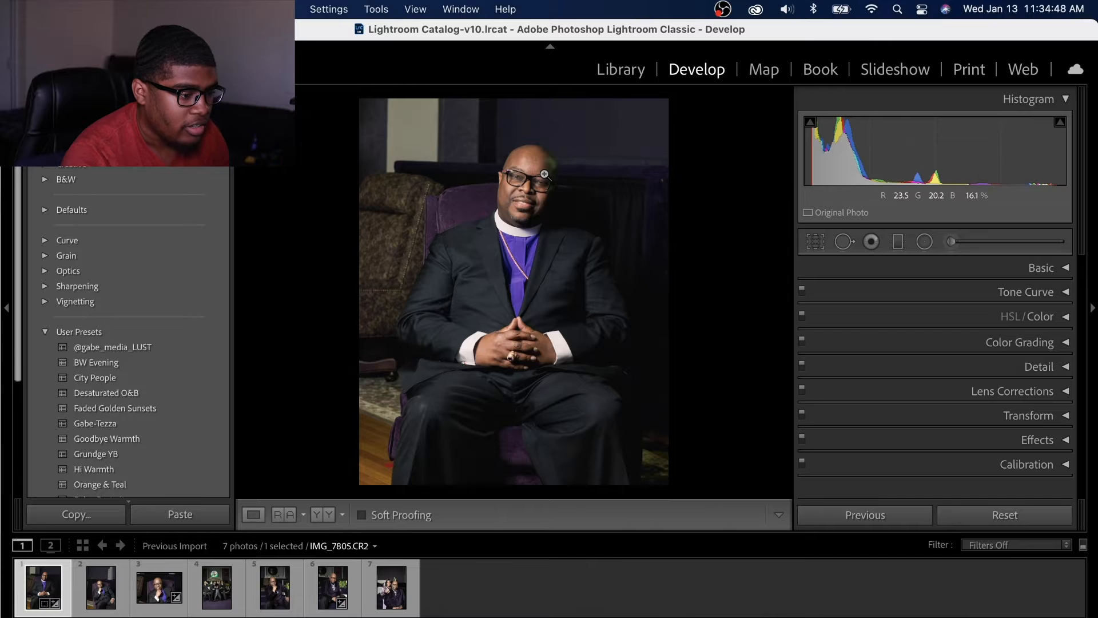
Heal the dark spot on the forehead above the eyebrow with a size 38 spot removal brush.
{"action": "left_click", "coordinate": [545, 174]}
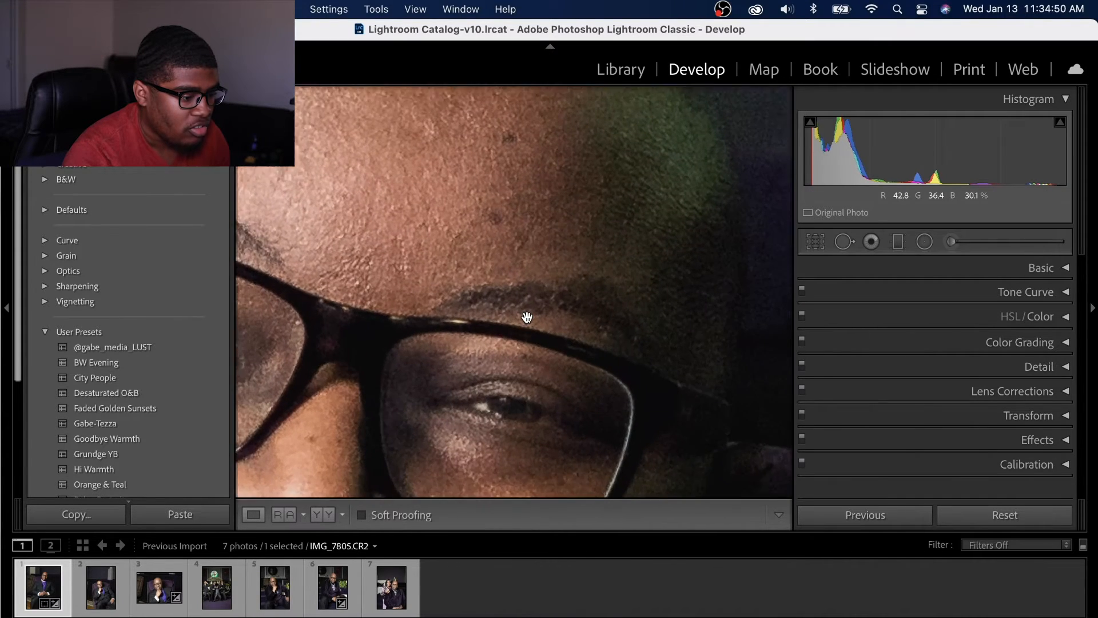
{"action": "left_click", "coordinate": [527, 317]}
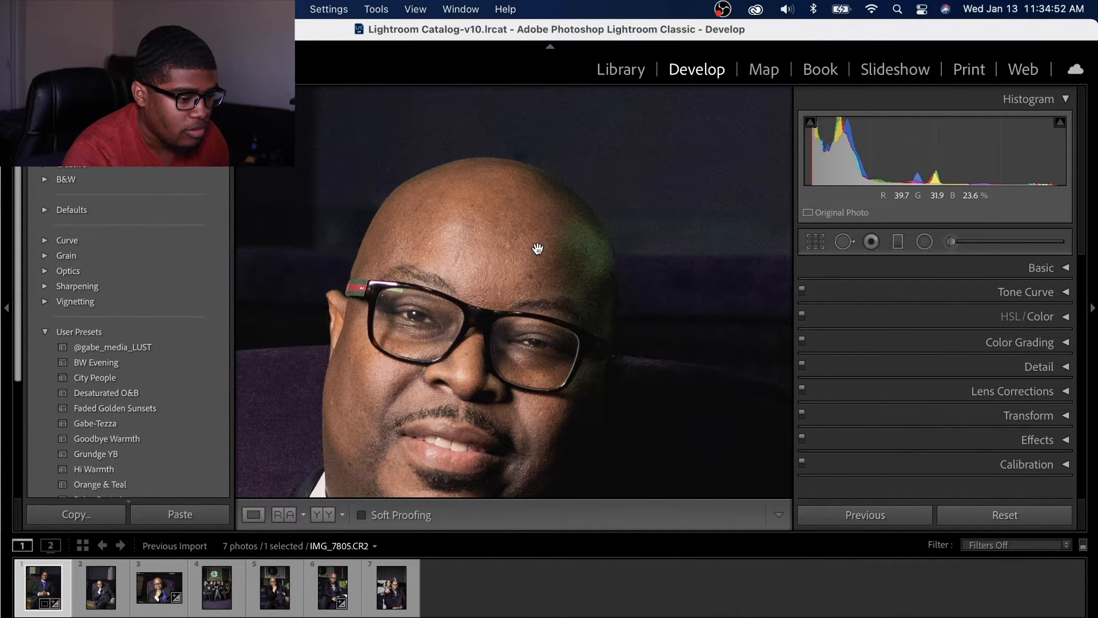
{"action": "left_click", "coordinate": [844, 242]}
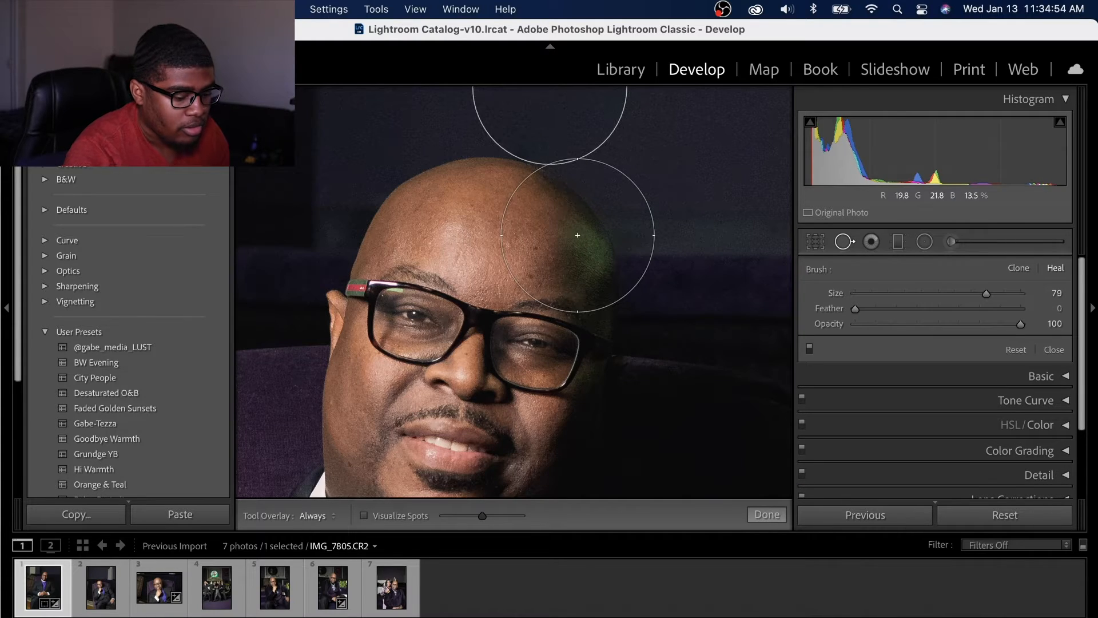
{"action": "scroll", "coordinate": [577, 236], "scroll_direction": "down", "scroll_amount": 5}
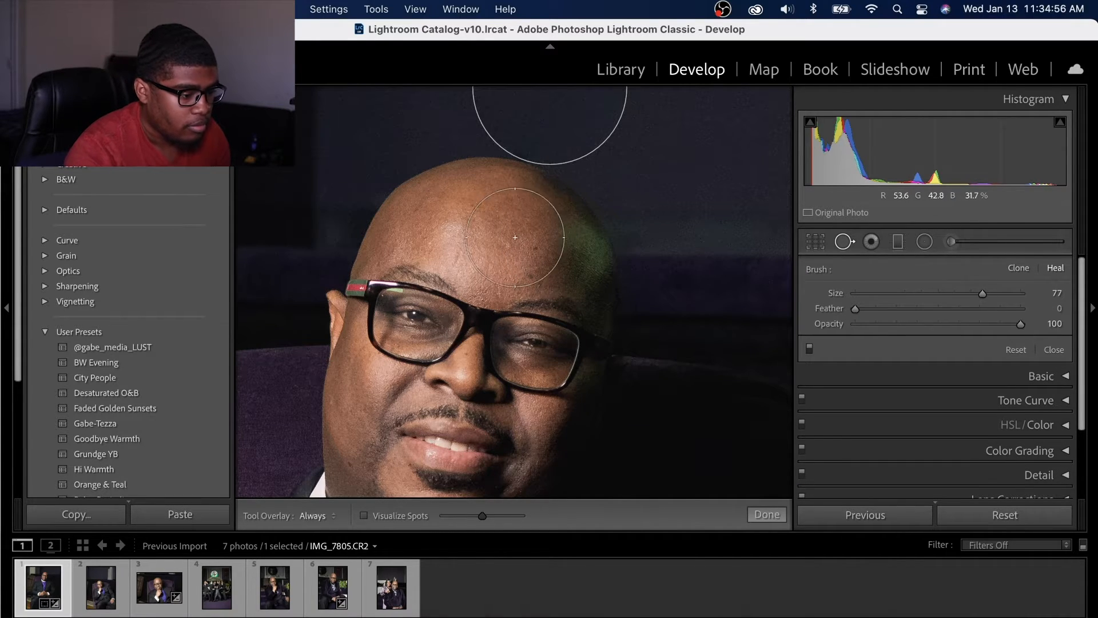
{"action": "scroll", "coordinate": [519, 236], "scroll_direction": "down", "scroll_amount": 3}
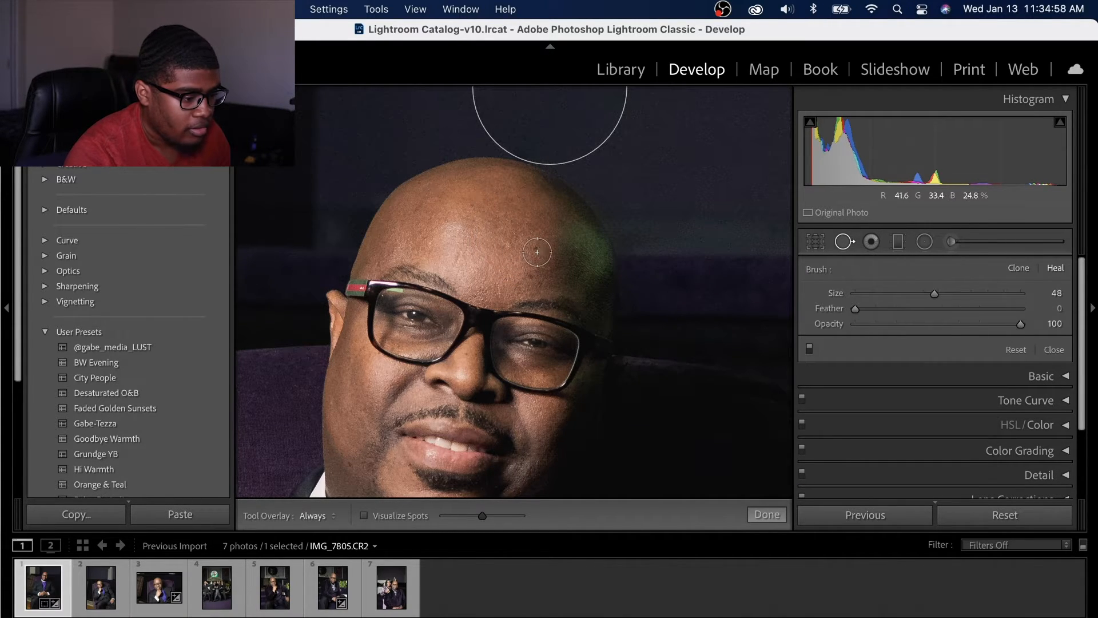
{"action": "left_click", "coordinate": [535, 247]}
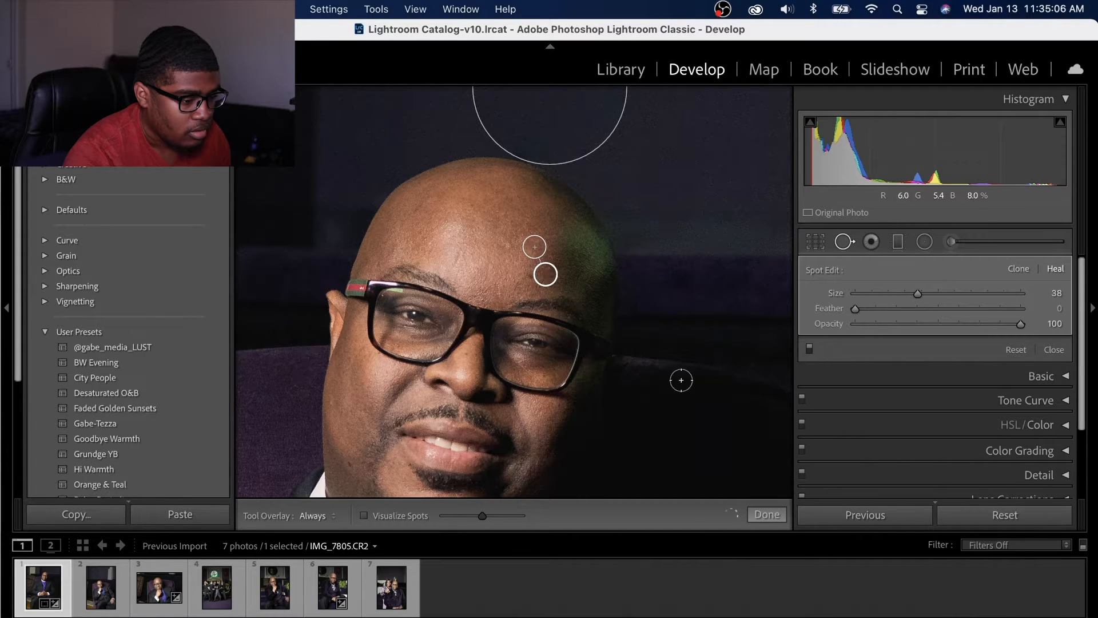
{"action": "left_click", "coordinate": [766, 516]}
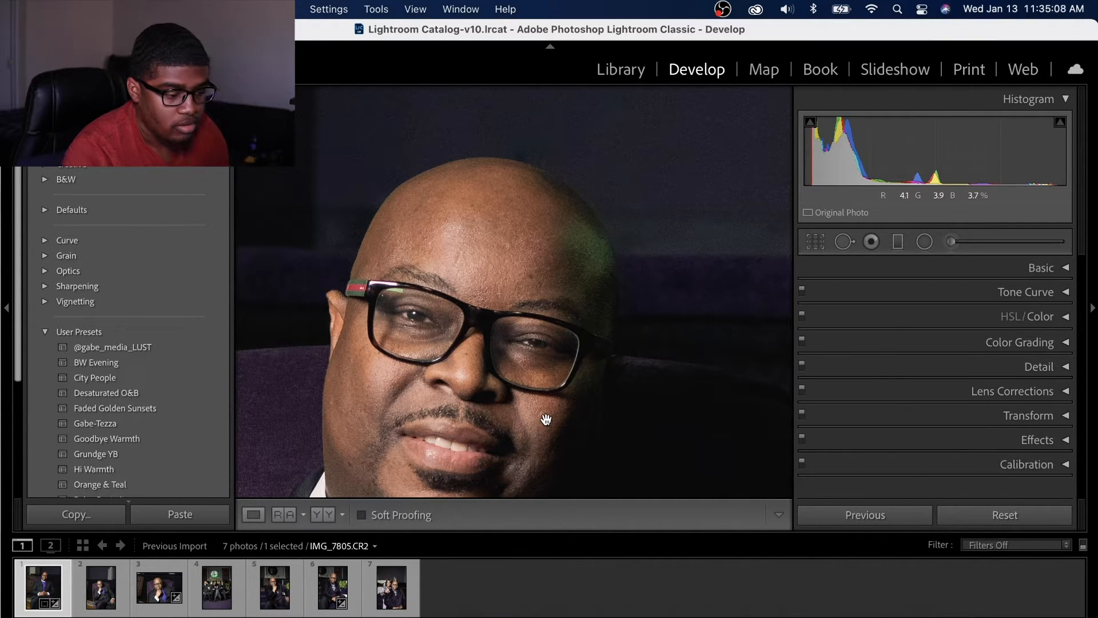
Copy the first photo's develop settings, leaving out Treatment & Profile, Local Adjustments, Transform, Spot Removal and Crop.
{"action": "left_click", "coordinate": [544, 250]}
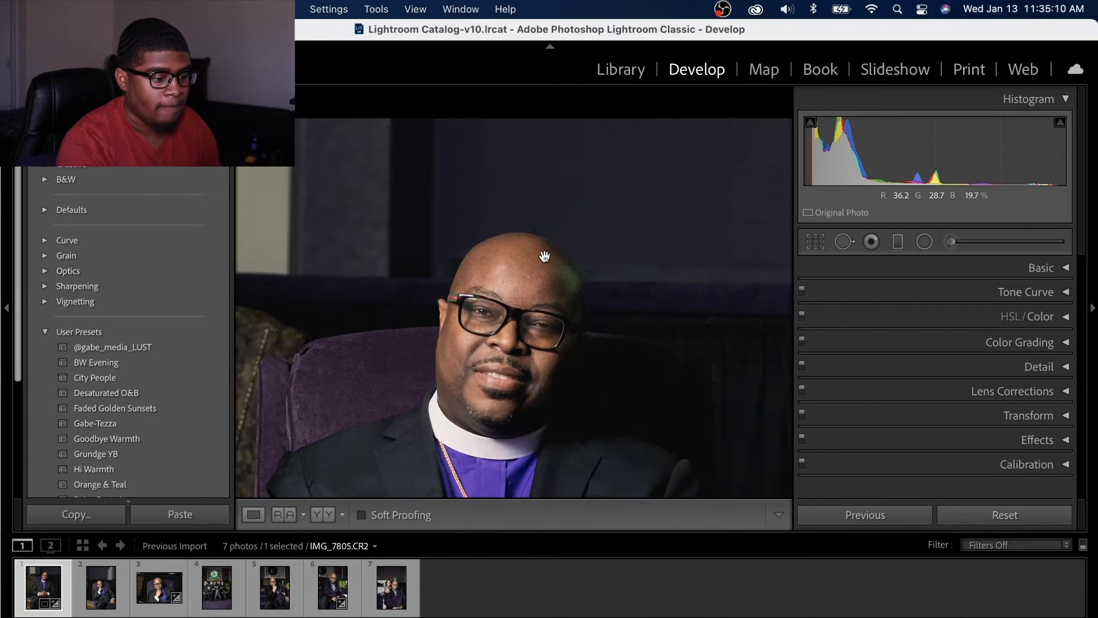
{"action": "key", "text": "super+minus"}
{"action": "key", "text": "super+minus"}
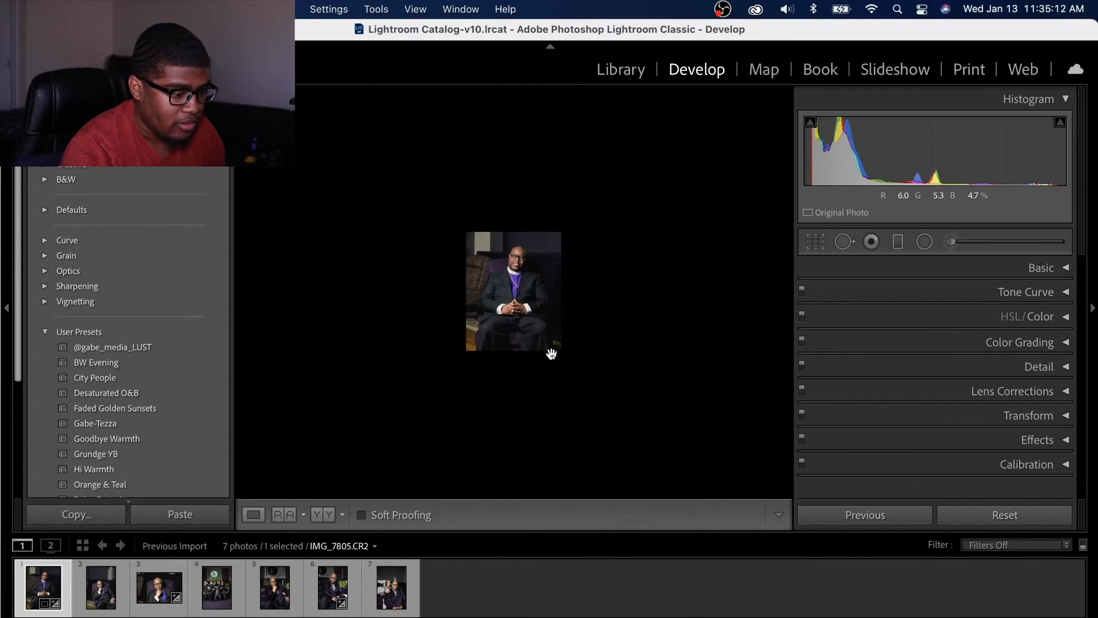
{"action": "key", "text": "super+equal"}
{"action": "key", "text": "super+equal"}
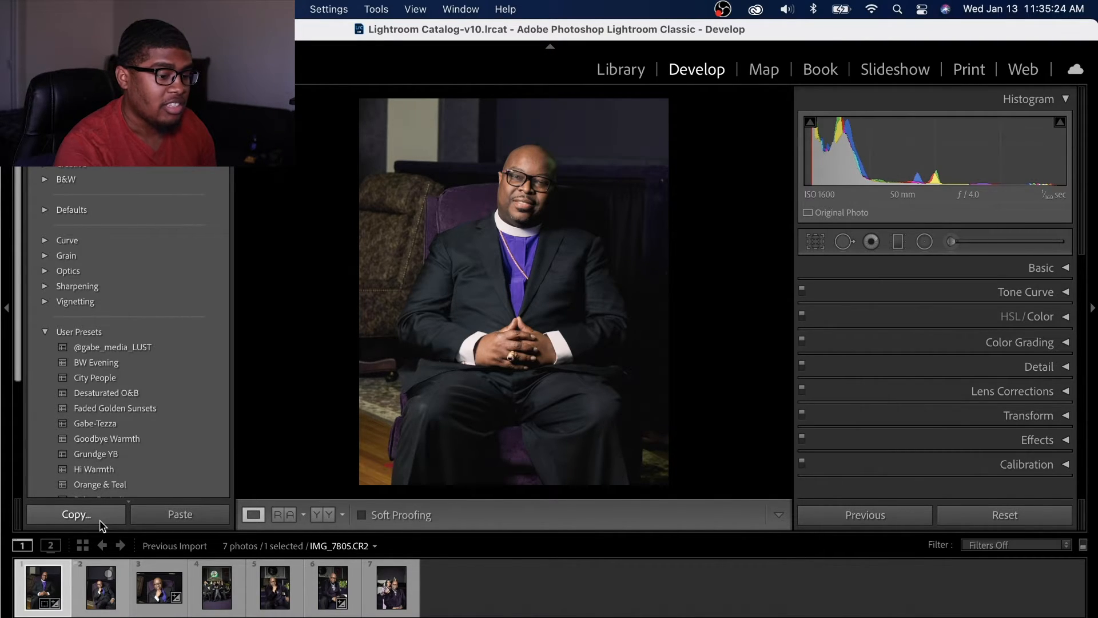
{"action": "left_click", "coordinate": [77, 515]}
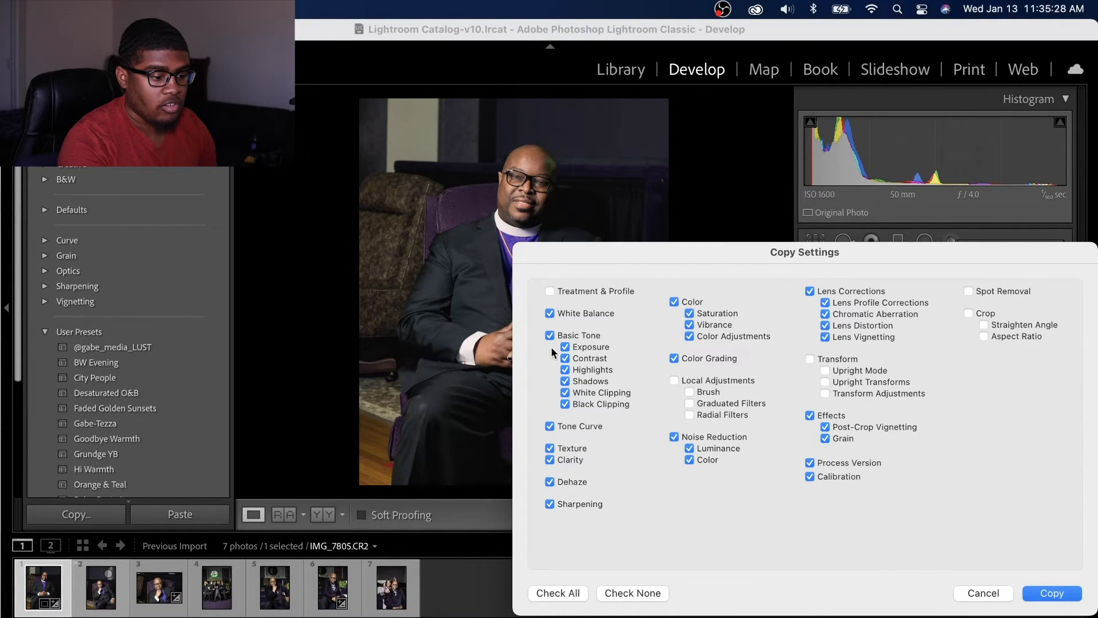
{"action": "left_click", "coordinate": [1071, 595]}
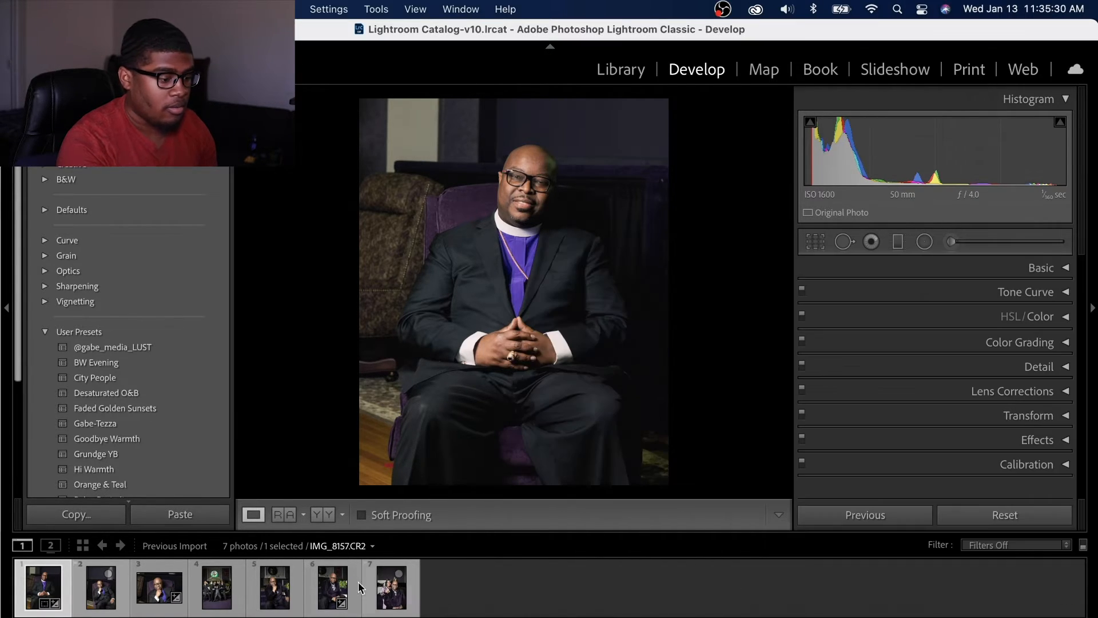
Paste the copied settings onto the second photo and lower its Exposure to +0.30.
{"action": "left_click", "coordinate": [93, 590]}
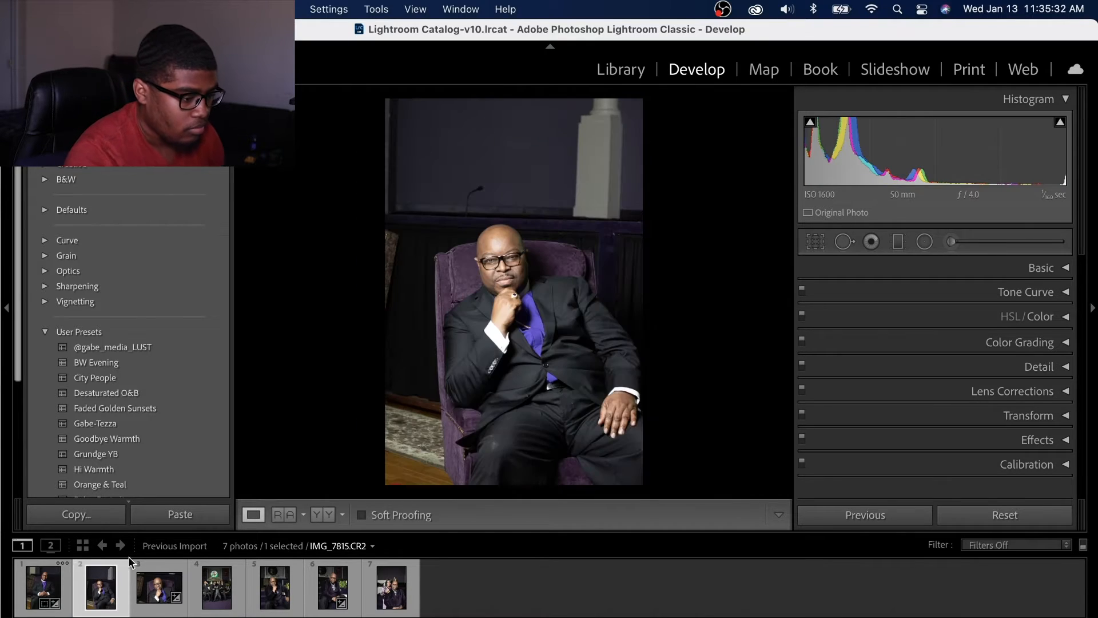
{"action": "left_click", "coordinate": [153, 519]}
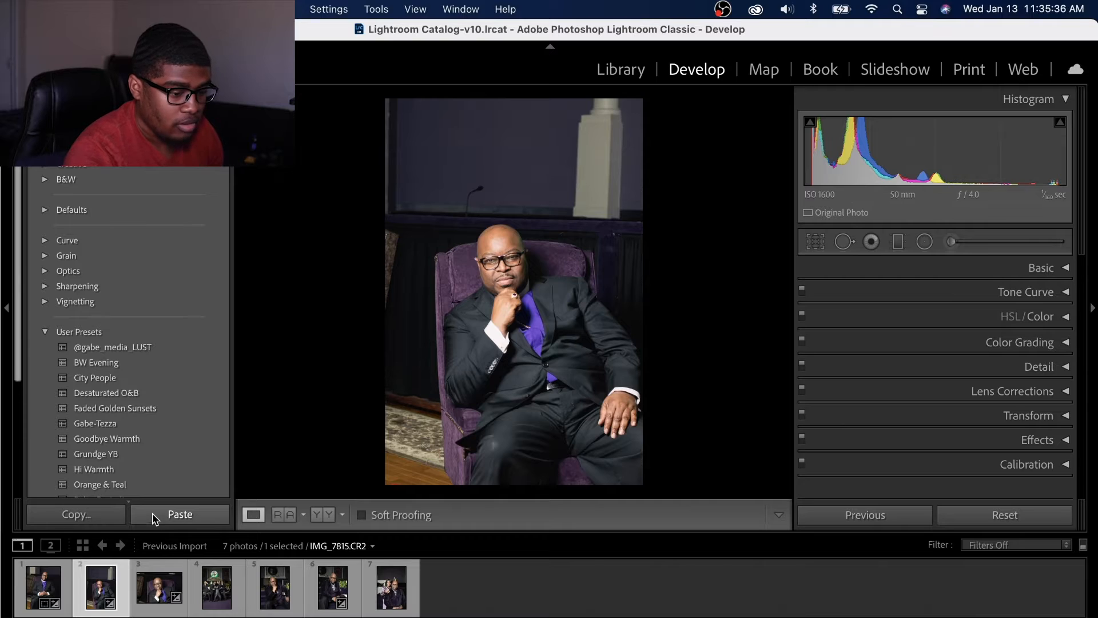
{"action": "left_click", "coordinate": [1046, 269]}
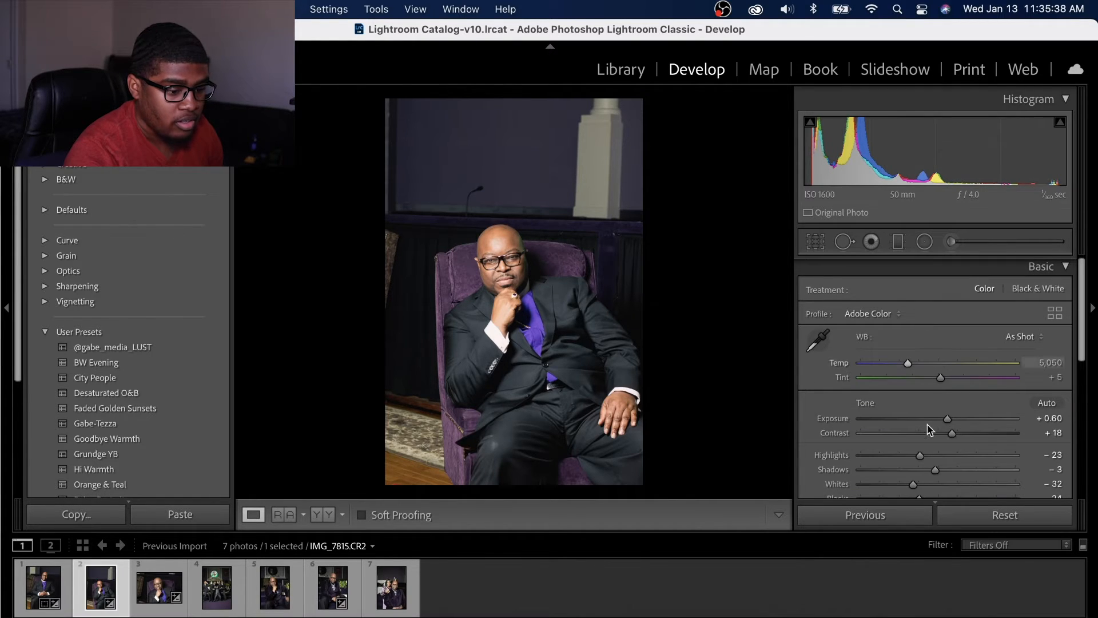
{"action": "key", "text": "minus"}
{"action": "key", "text": "minus"}
{"action": "key", "text": "minus"}
Compare the second photo with the first, and crop it tighter around the seated man in a less tall portrait ratio.
{"action": "left_click", "coordinate": [43, 587]}
{"action": "left_click", "coordinate": [100, 586]}
{"action": "key", "text": "r"}
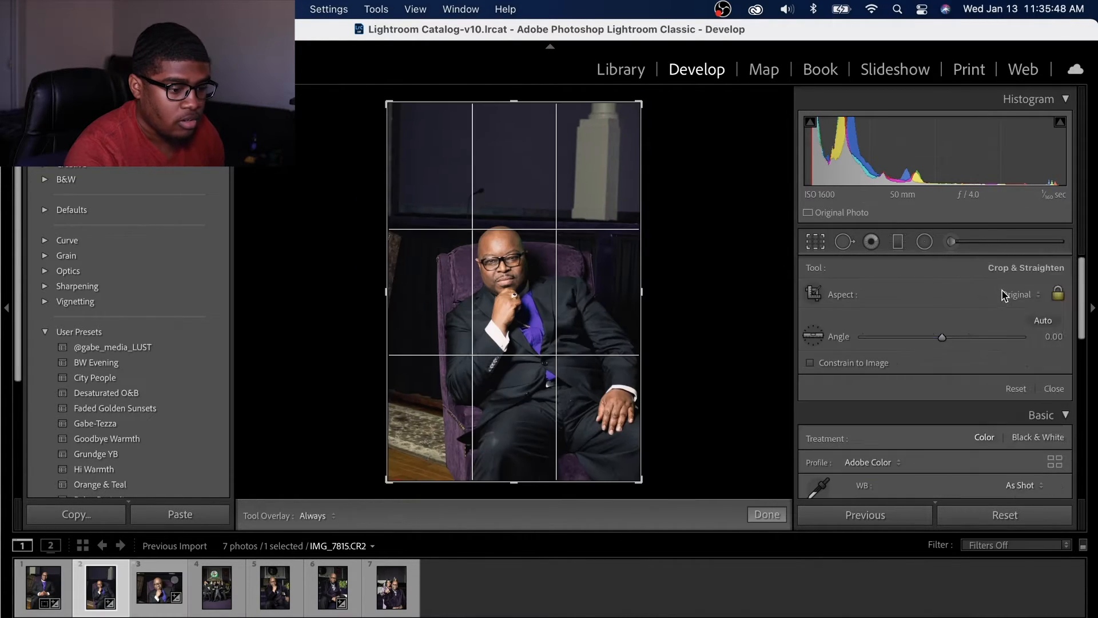
{"action": "left_click", "coordinate": [1005, 296]}
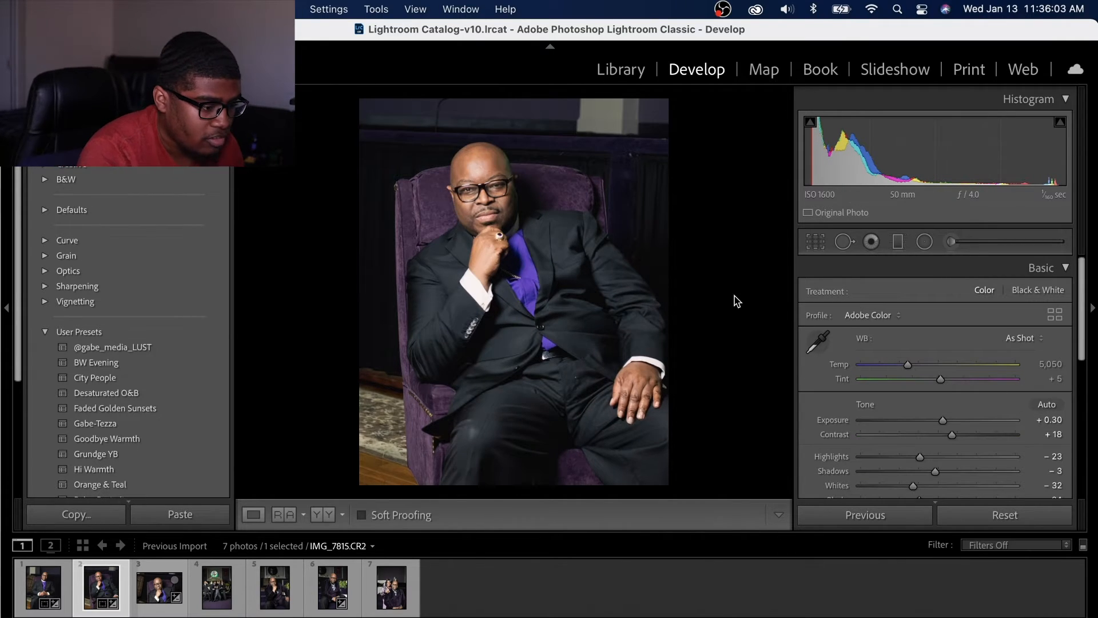
Set the second photo's Exposure to +0.20, Highlights to -36 and Blacks to -25.
{"action": "key", "text": "minus"}
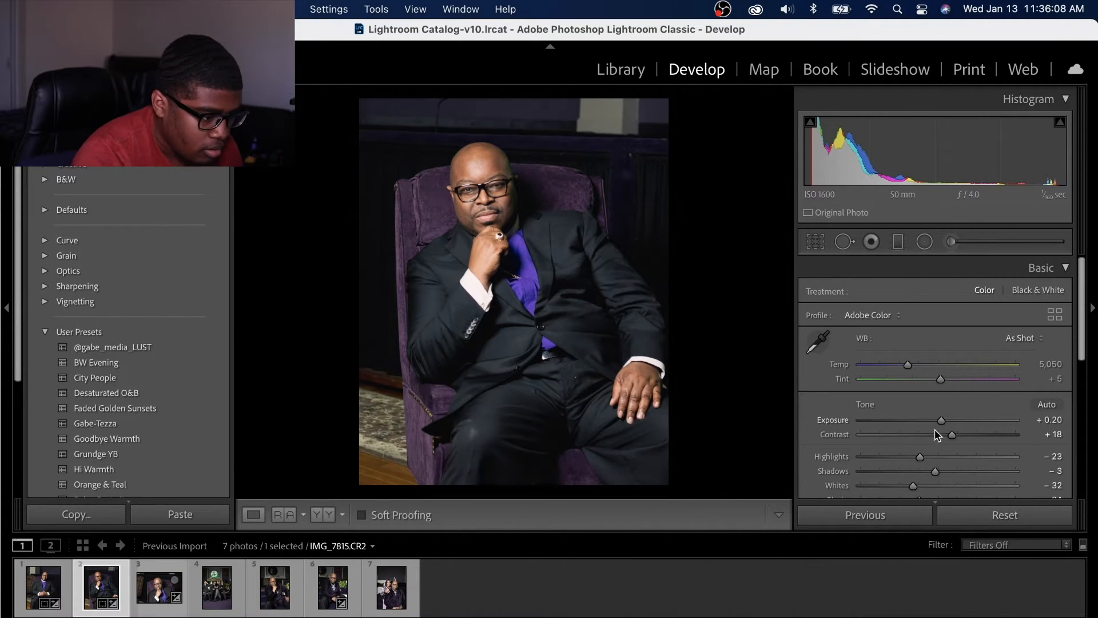
{"action": "left_click_drag", "start_coordinate": [920, 456], "coordinate": [912, 458]}
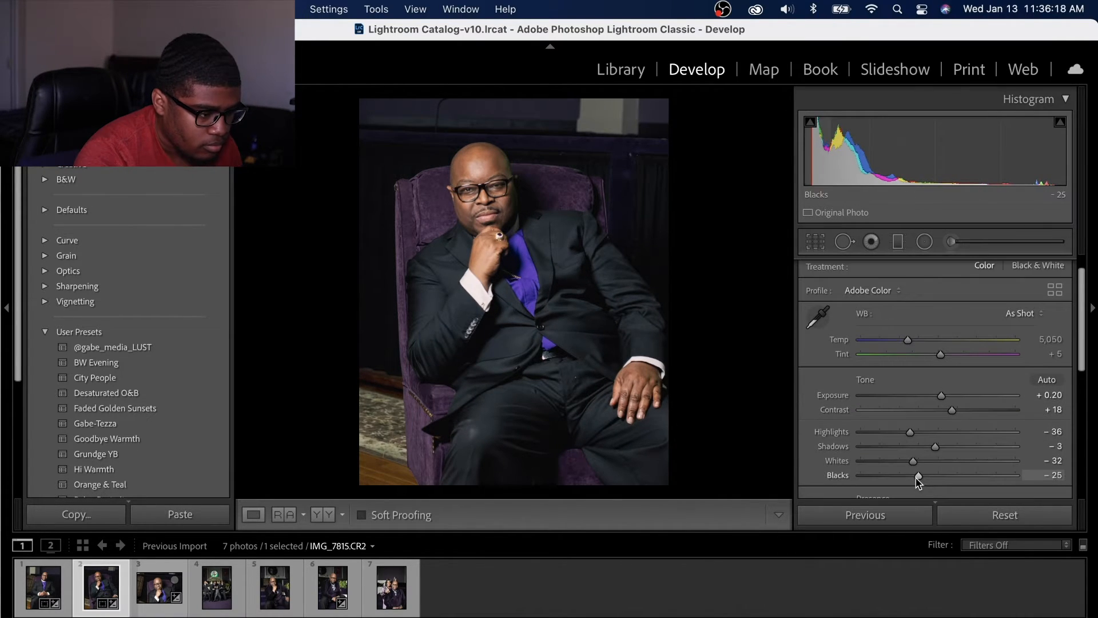
{"action": "left_click_drag", "start_coordinate": [919, 483], "coordinate": [917, 483]}
Set the third photo's Exposure to +0.40, Highlights to -29, Whites to -24 and Blacks to -30, and inspect the face and hand closely.
{"action": "key", "text": "Right"}
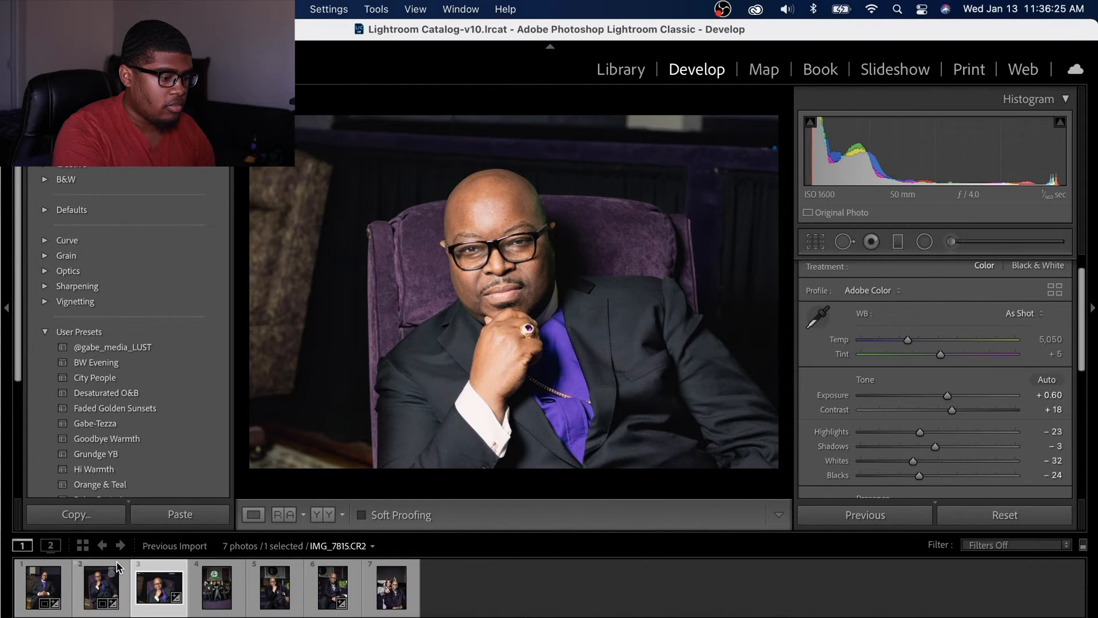
{"action": "key", "text": "minus"}
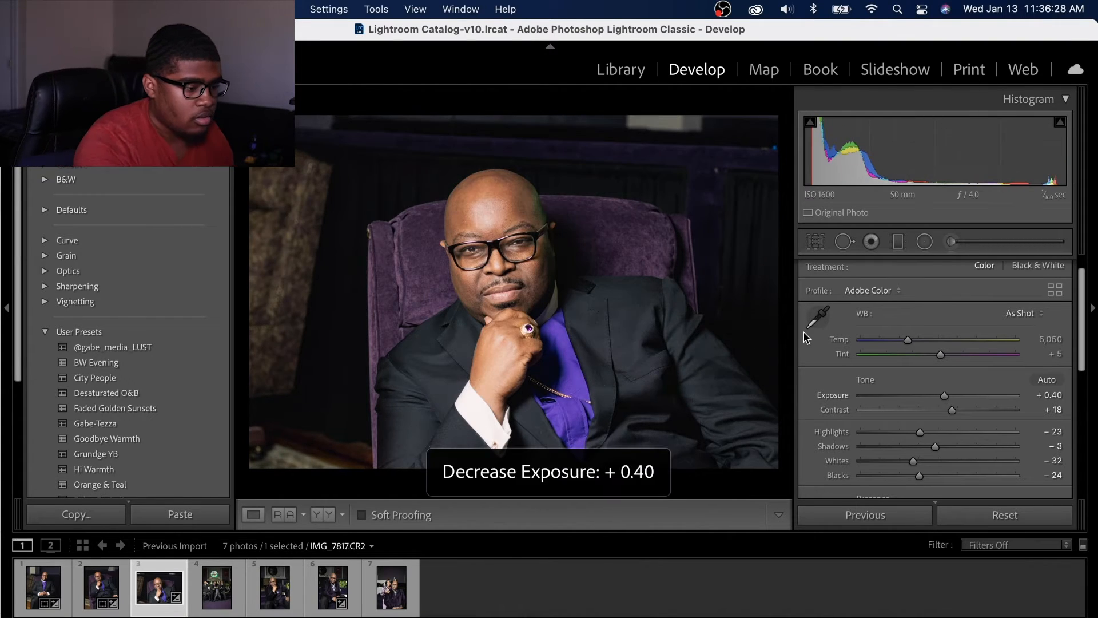
{"action": "left_click_drag", "start_coordinate": [920, 432], "coordinate": [916, 432]}
{"action": "left_click_drag", "start_coordinate": [919, 475], "coordinate": [915, 461]}
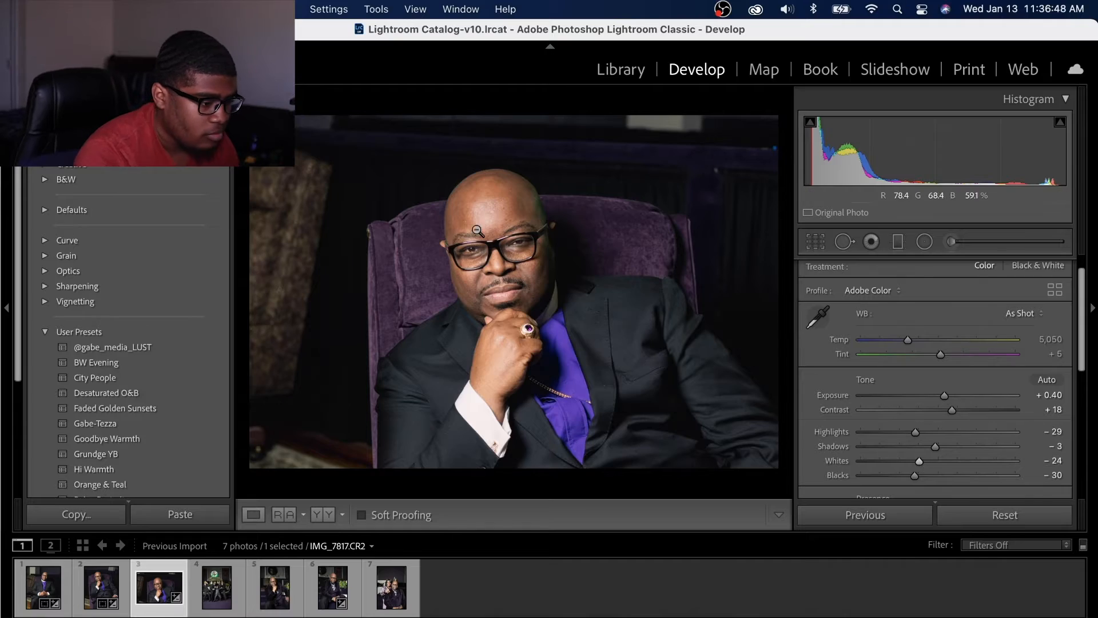
{"action": "left_click", "coordinate": [526, 266]}
{"action": "left_click_drag", "start_coordinate": [525, 266], "coordinate": [534, 216]}
{"action": "left_click_drag", "start_coordinate": [597, 421], "coordinate": [623, 309]}
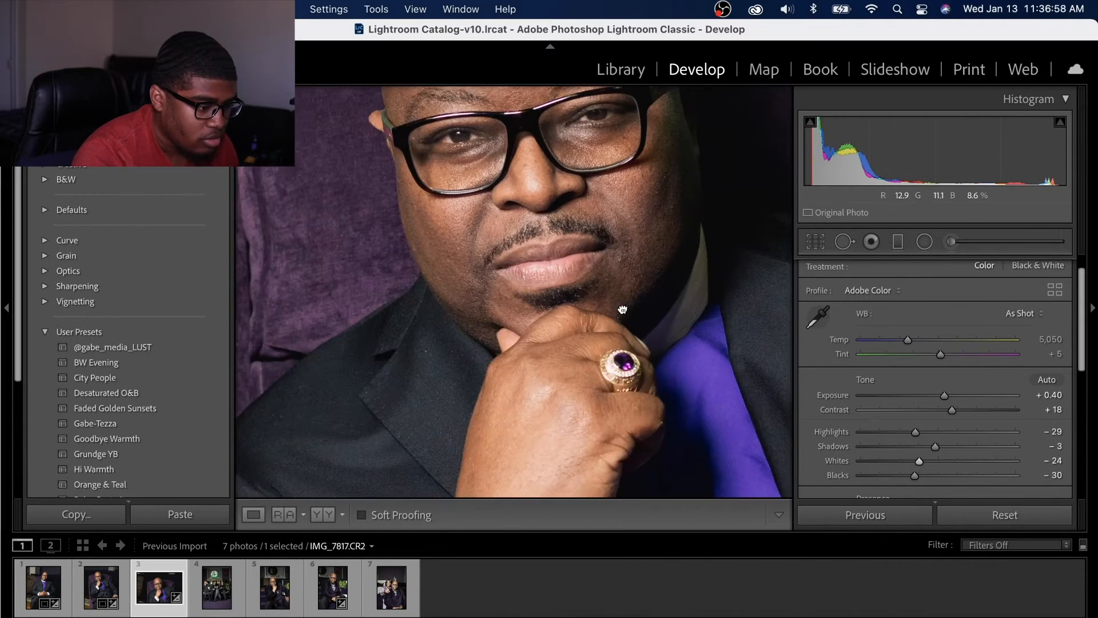
{"action": "left_click", "coordinate": [650, 451]}
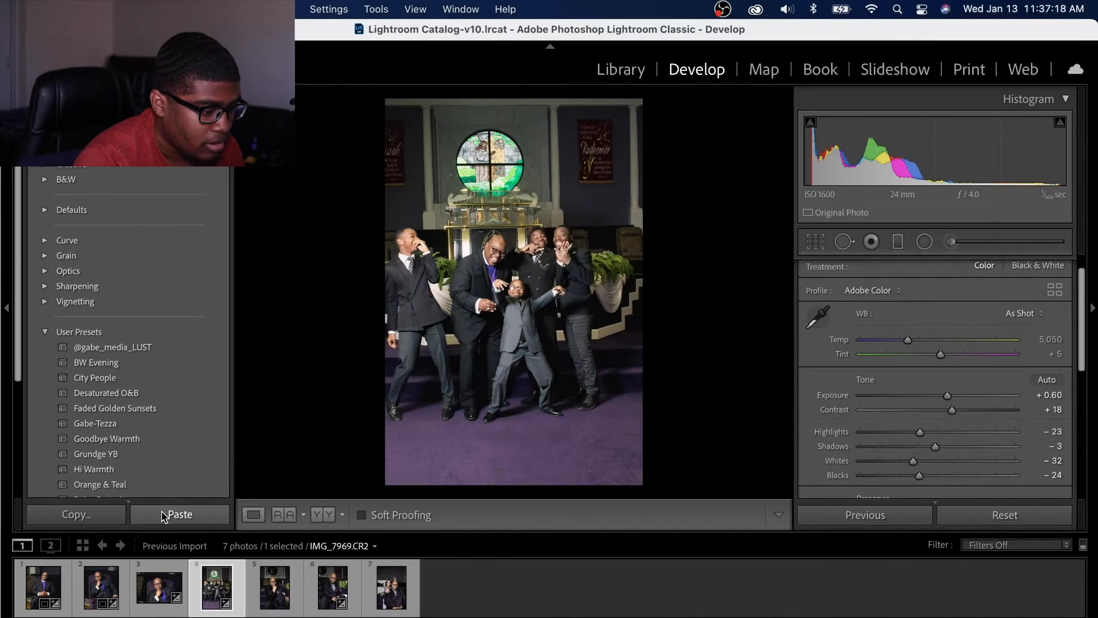
Try the Hi Warmth preset on the group photo, and replace it with the LUST user preset.
{"action": "left_click", "coordinate": [114, 469]}
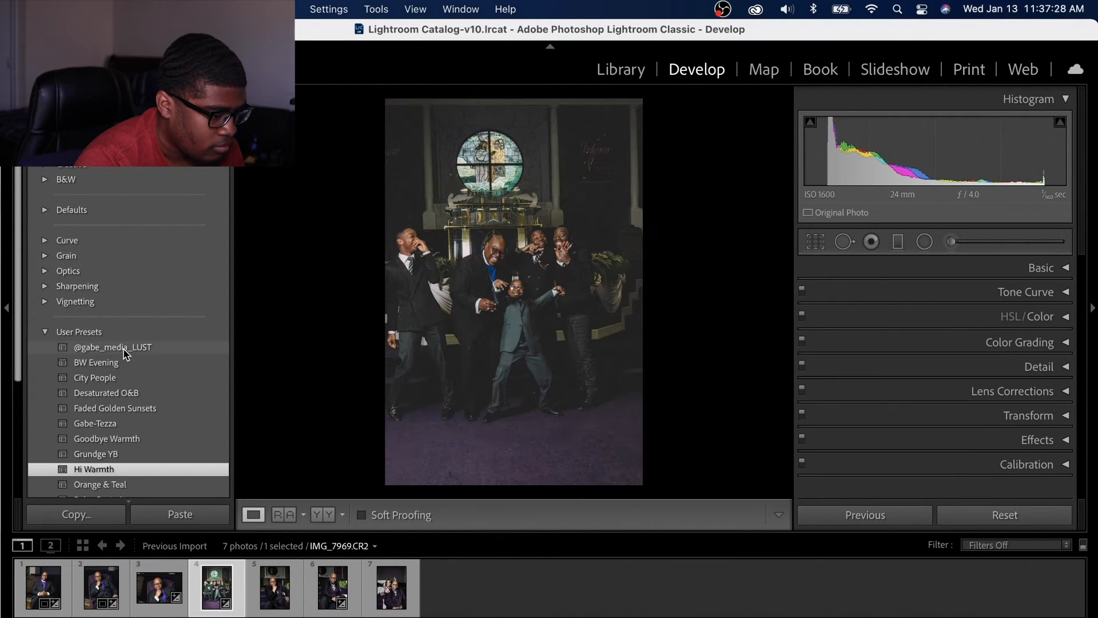
{"action": "left_click", "coordinate": [112, 347]}
Reshape the group photo's tone curve by raising the black point, placing a point at Input 85, Output 87, and adjusting the highlights.
{"action": "left_click", "coordinate": [1030, 291]}
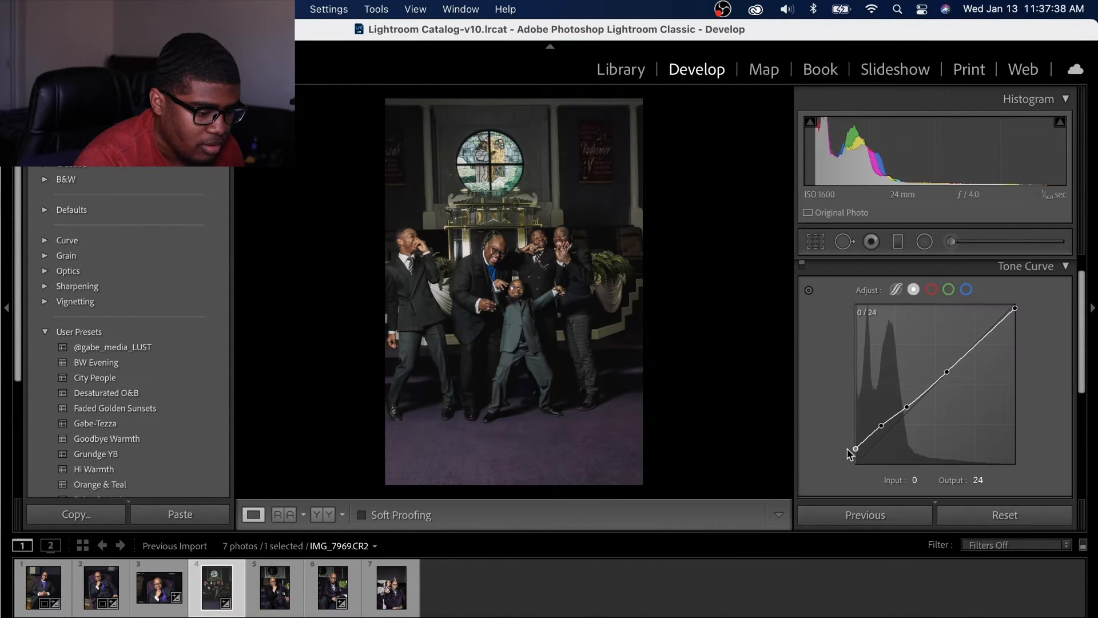
{"action": "left_click_drag", "start_coordinate": [856, 454], "coordinate": [884, 429]}
{"action": "left_click", "coordinate": [909, 409]}
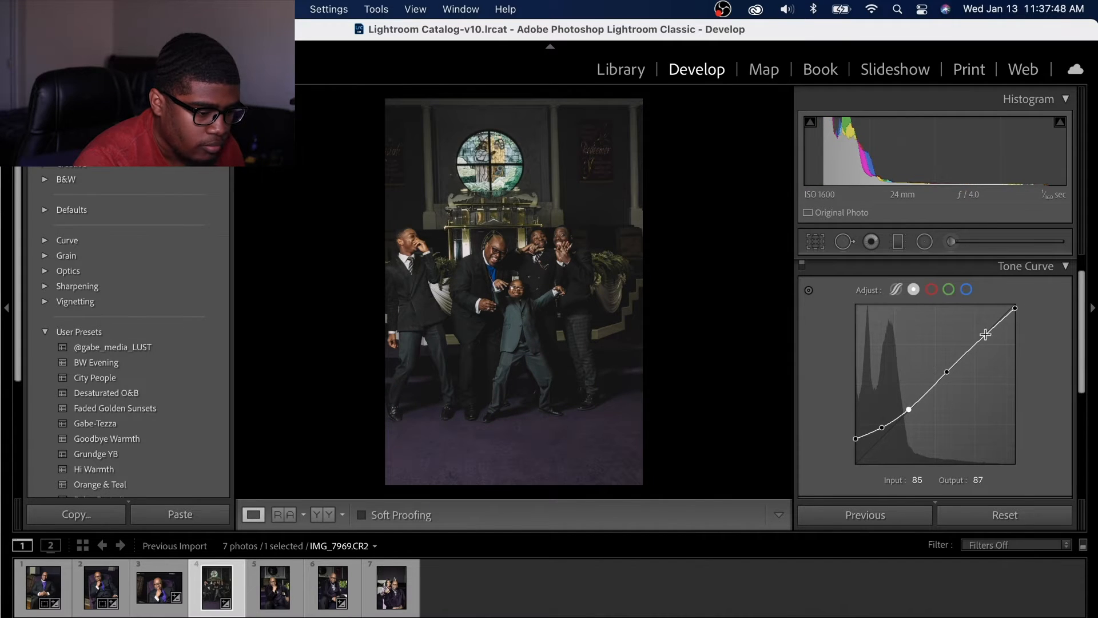
{"action": "left_click_drag", "start_coordinate": [986, 334], "coordinate": [978, 338]}
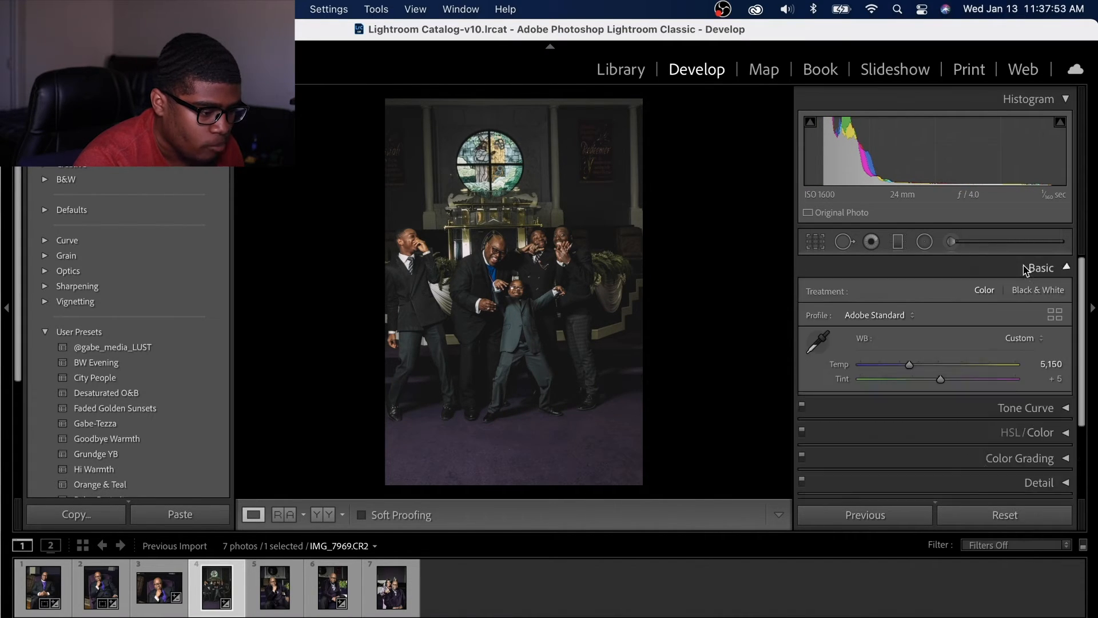
Set the group photo's Blacks to -20, Shadows to +48 and Whites to +5.
{"action": "scroll", "coordinate": [938, 372], "scroll_direction": "down", "scroll_amount": 3}
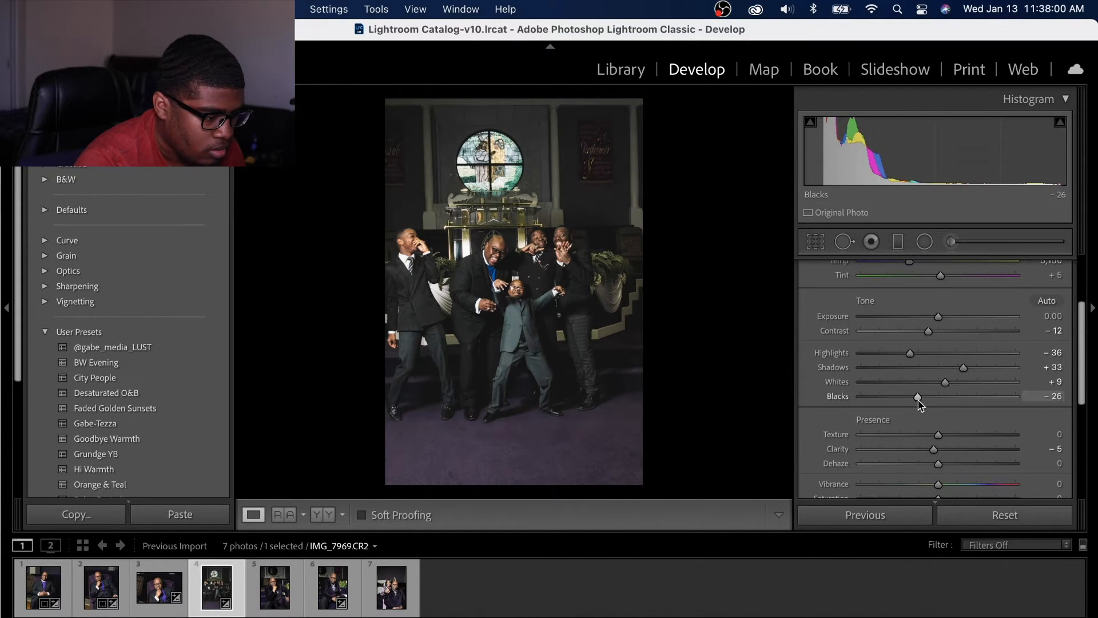
{"action": "left_click_drag", "start_coordinate": [915, 395], "coordinate": [923, 394]}
{"action": "left_click_drag", "start_coordinate": [967, 366], "coordinate": [942, 382]}
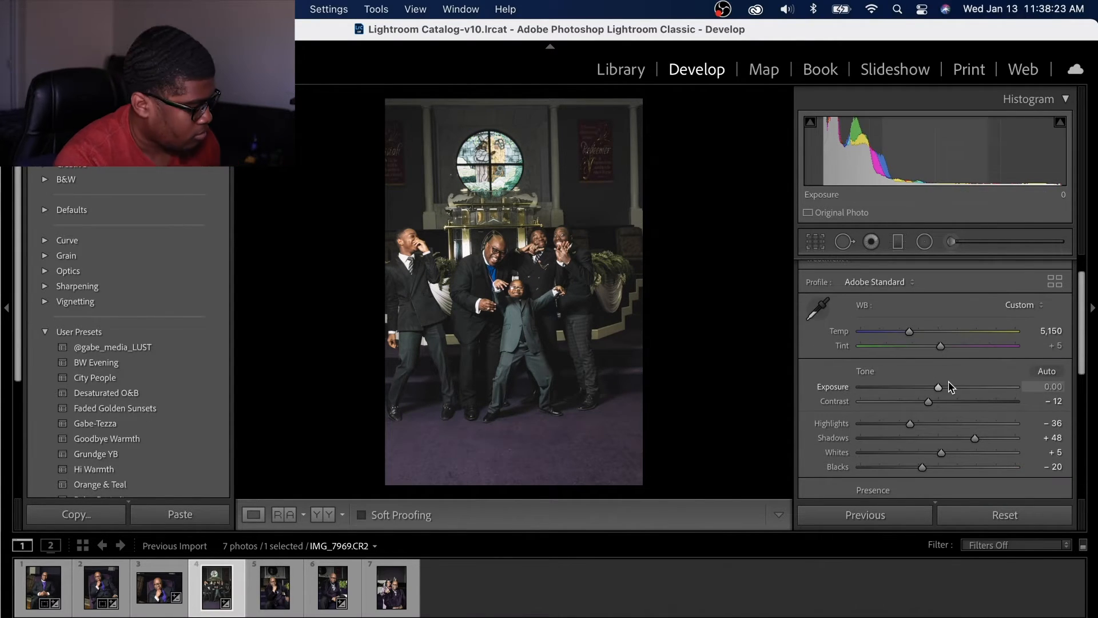
Set the group photo's Exposure to +0.20, Highlights to -32 and Whites to -2.
{"action": "left_click_drag", "start_coordinate": [939, 387], "coordinate": [942, 387]}
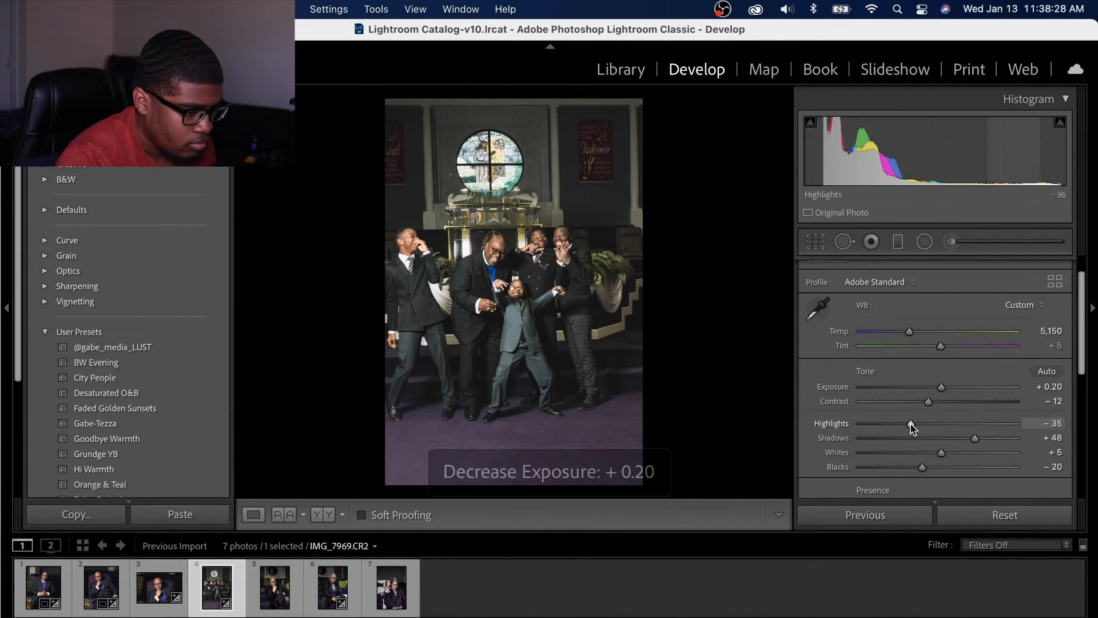
{"action": "left_click_drag", "start_coordinate": [941, 453], "coordinate": [917, 424]}
Crop the group photo to the 4 x 5 / 8 x 10 aspect ratio, framed closer around the five people.
{"action": "scroll", "coordinate": [1061, 284], "scroll_direction": "up", "scroll_amount": 2}
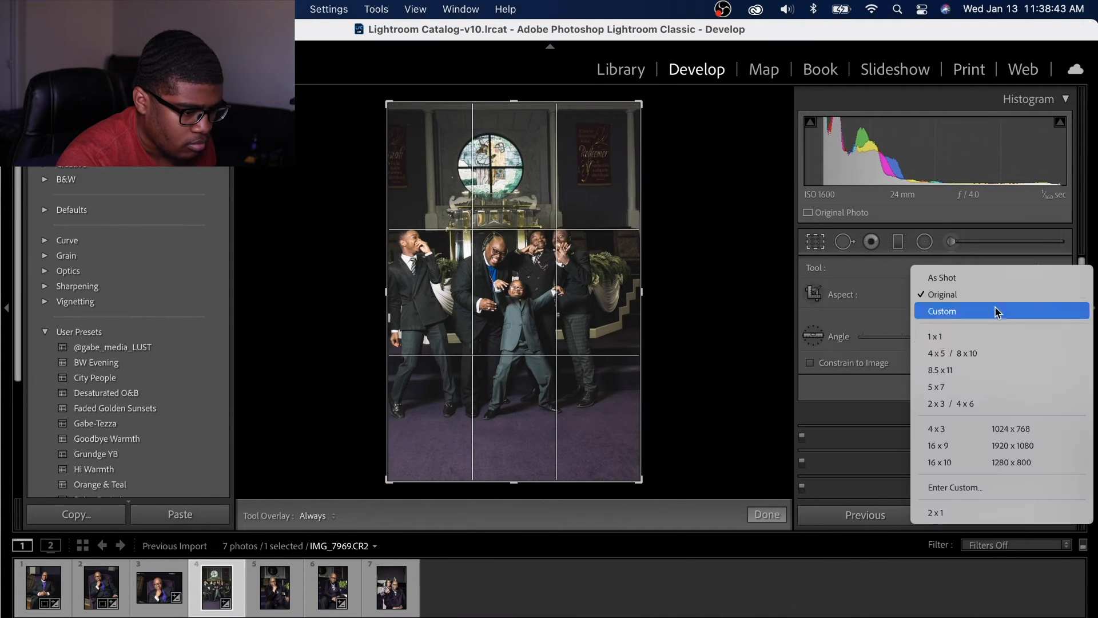
{"action": "left_click", "coordinate": [947, 351]}
{"action": "left_click_drag", "start_coordinate": [632, 293], "coordinate": [674, 448]}
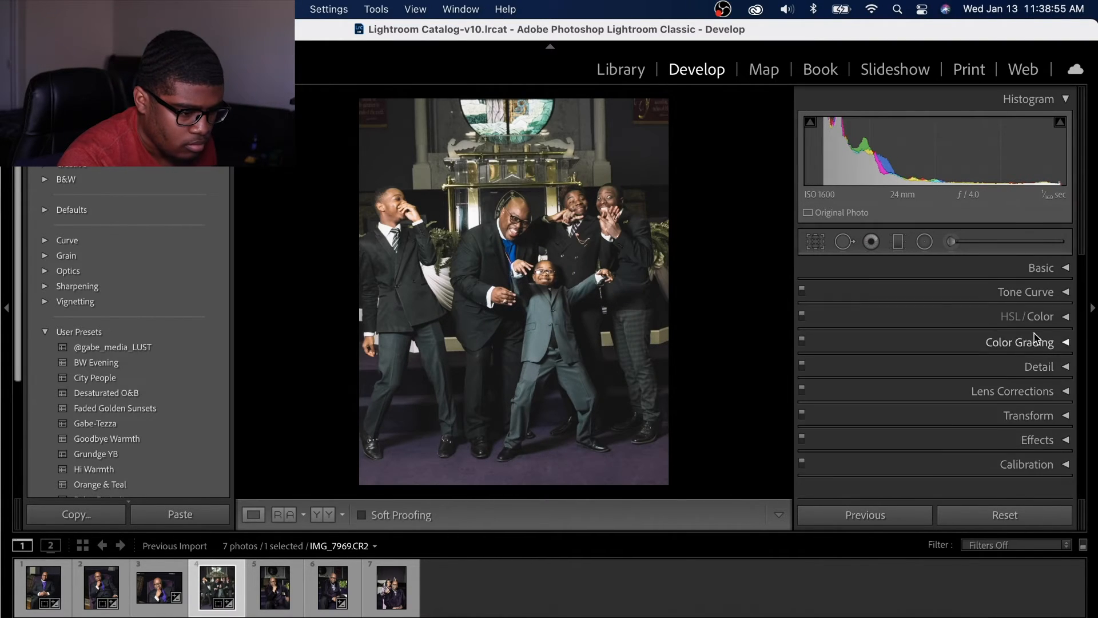
Increase the group photo's sharpening Masking and Amount, and darken its edges with a slight post-crop vignette.
{"action": "left_click", "coordinate": [1039, 362]}
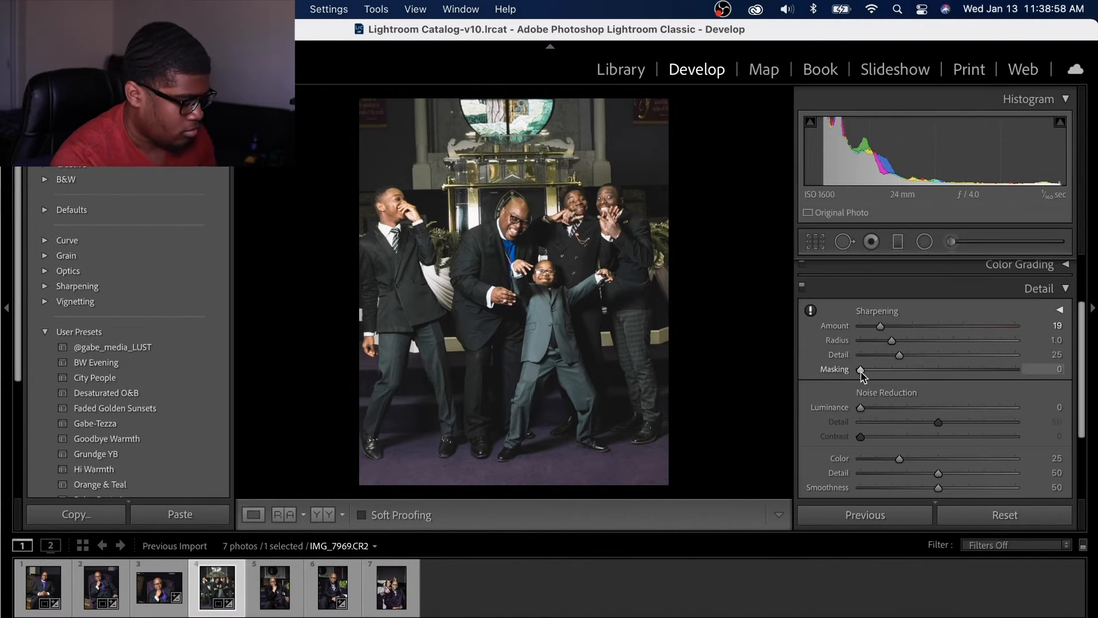
{"action": "left_click_drag", "start_coordinate": [861, 370], "coordinate": [967, 412]}
{"action": "left_click_drag", "start_coordinate": [882, 326], "coordinate": [905, 325]}
{"action": "left_click", "coordinate": [1018, 289]}
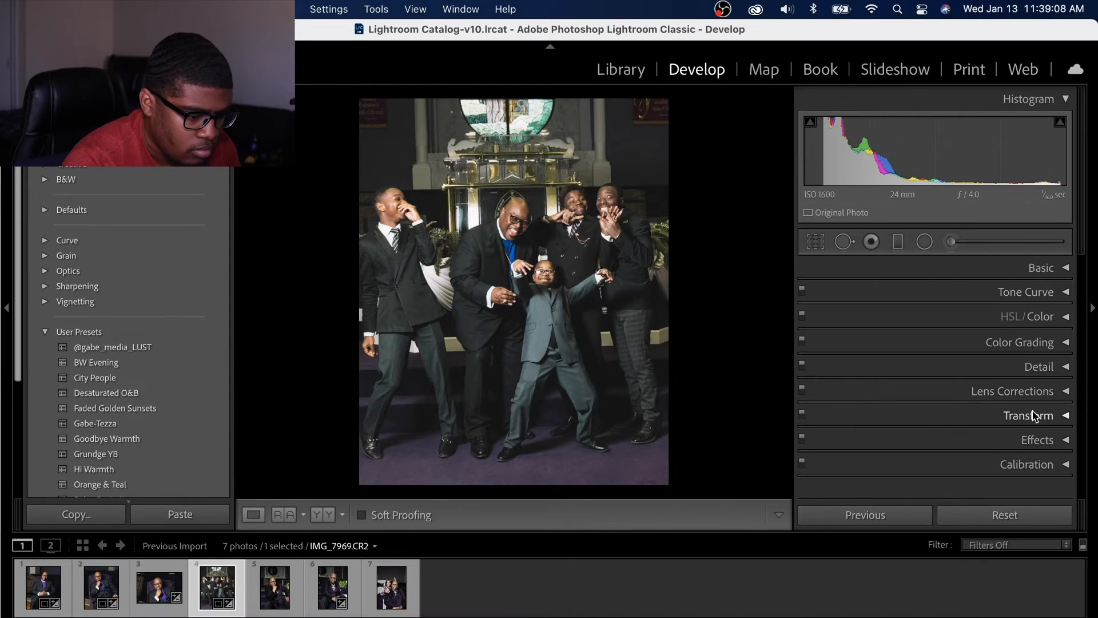
{"action": "left_click", "coordinate": [1037, 439]}
{"action": "left_click_drag", "start_coordinate": [940, 362], "coordinate": [930, 363]}
Fine-tune the orange, yellow and red color ranges of the group photo in the HSL/Color adjustments.
{"action": "left_click", "coordinate": [1037, 315]}
{"action": "left_click", "coordinate": [1038, 340]}
{"action": "left_click", "coordinate": [1036, 268]}
{"action": "left_click", "coordinate": [1037, 316]}
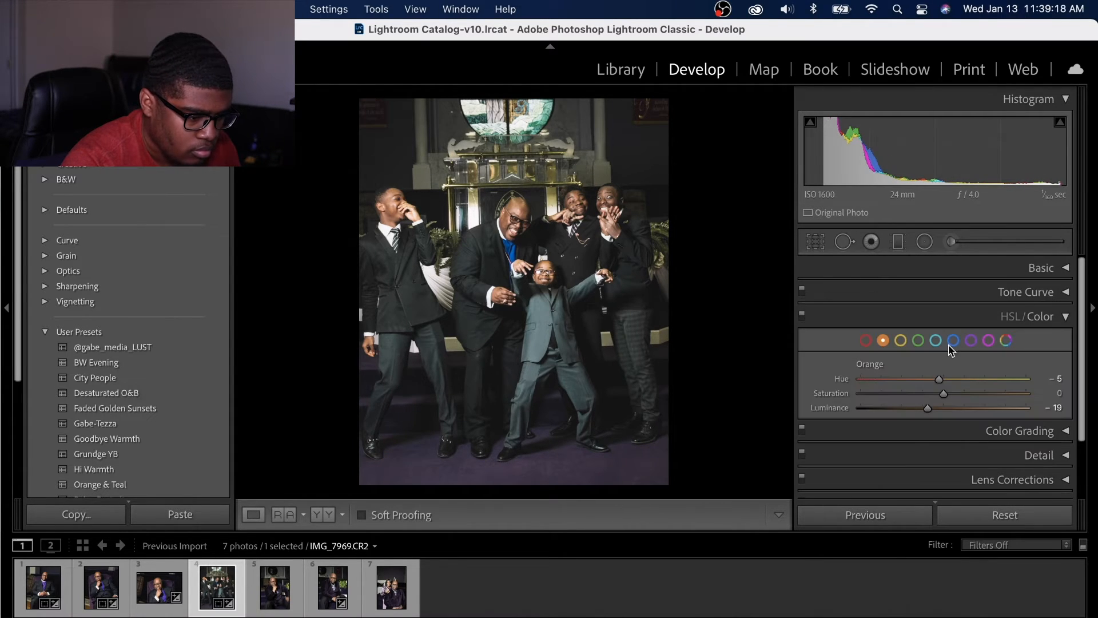
{"action": "left_click_drag", "start_coordinate": [928, 408], "coordinate": [921, 379]}
{"action": "left_click", "coordinate": [900, 340]}
{"action": "left_click_drag", "start_coordinate": [943, 394], "coordinate": [940, 379]}
{"action": "left_click", "coordinate": [866, 340]}
{"action": "left_click_drag", "start_coordinate": [935, 394], "coordinate": [939, 393]}
Adjust the group photo's greens and blues, set Magenta Hue to -8 and Saturation to -20, and Orange Saturation to +14 and Luminance to -2.
{"action": "left_click", "coordinate": [918, 340]}
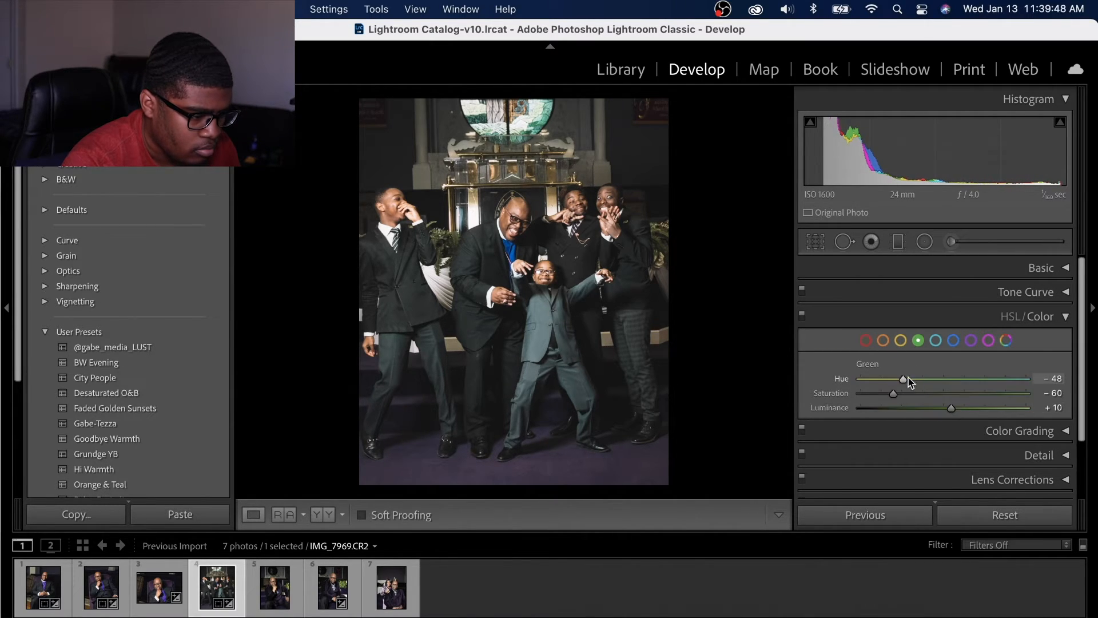
{"action": "left_click", "coordinate": [953, 340]}
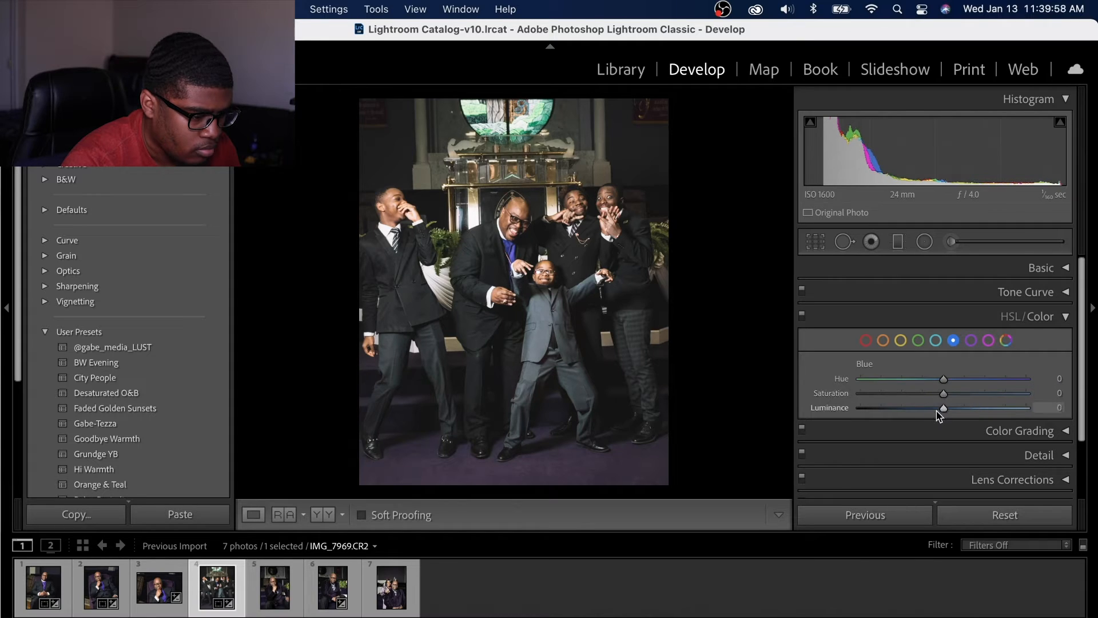
{"action": "left_click", "coordinate": [989, 340]}
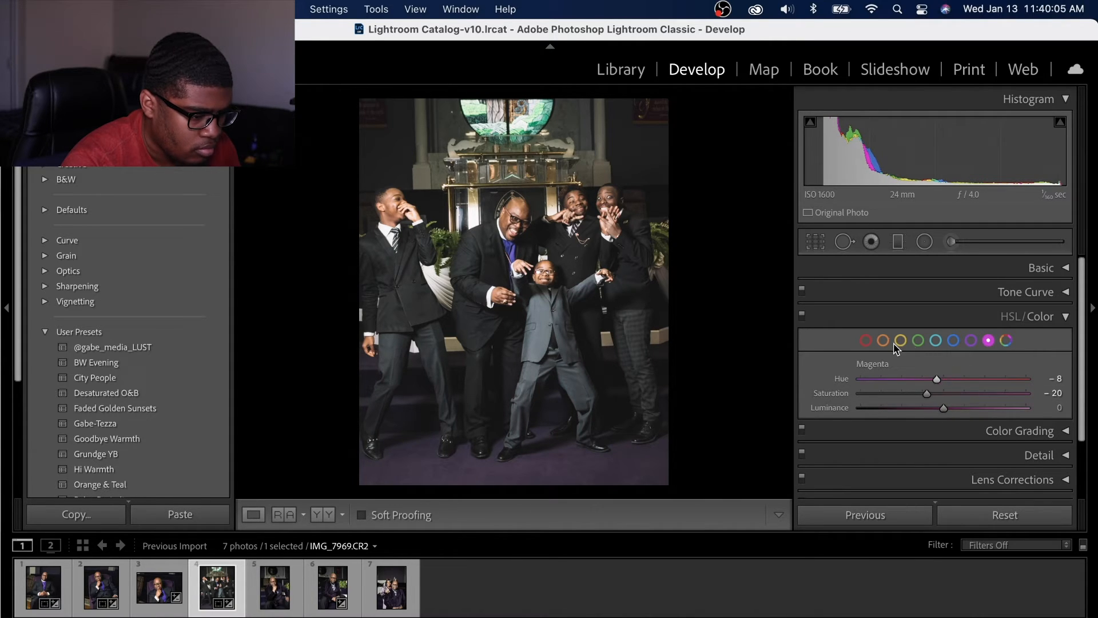
{"action": "left_click", "coordinate": [900, 341]}
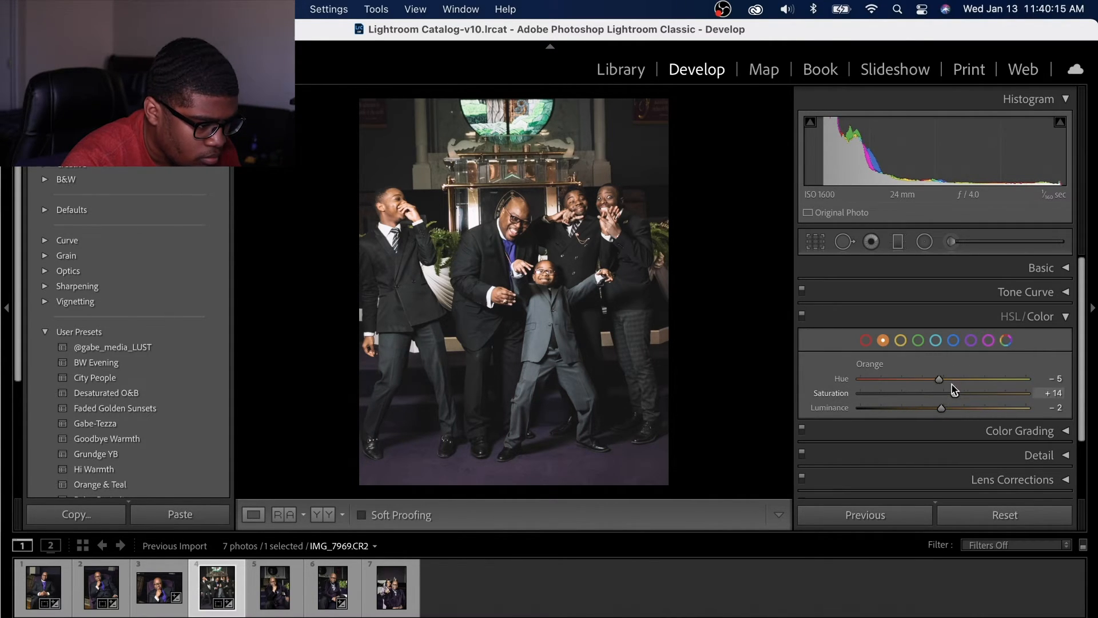
Compare the group photo's before and after versions several times to judge the color edits.
{"action": "key", "text": "backslash"}
{"action": "key", "text": "backslash"}
{"action": "key", "text": "backslash"}
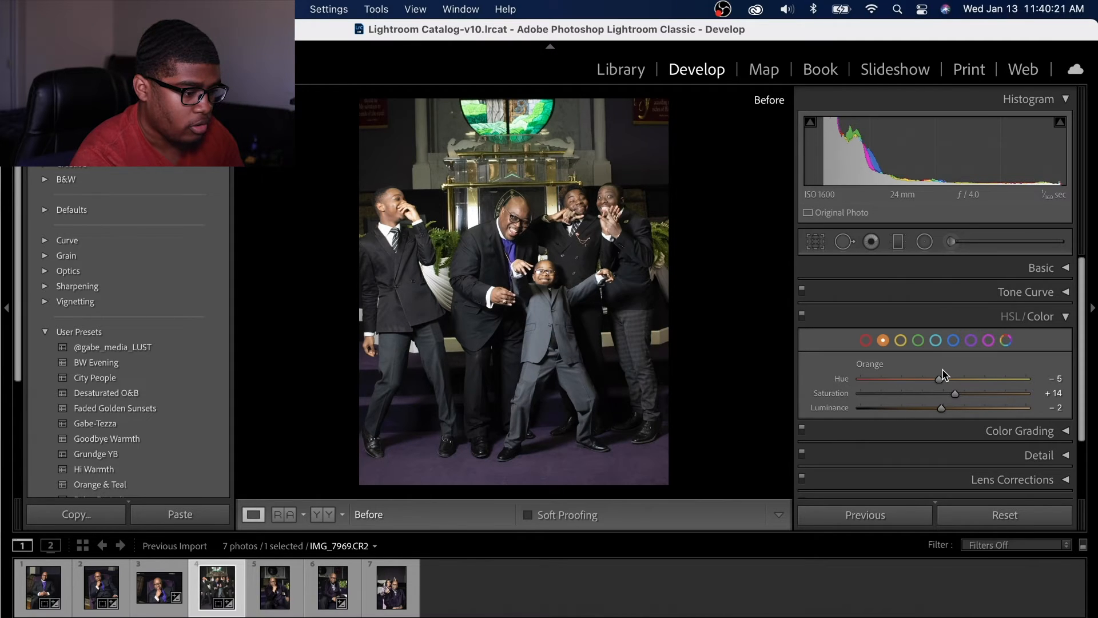
{"action": "key", "text": "backslash"}
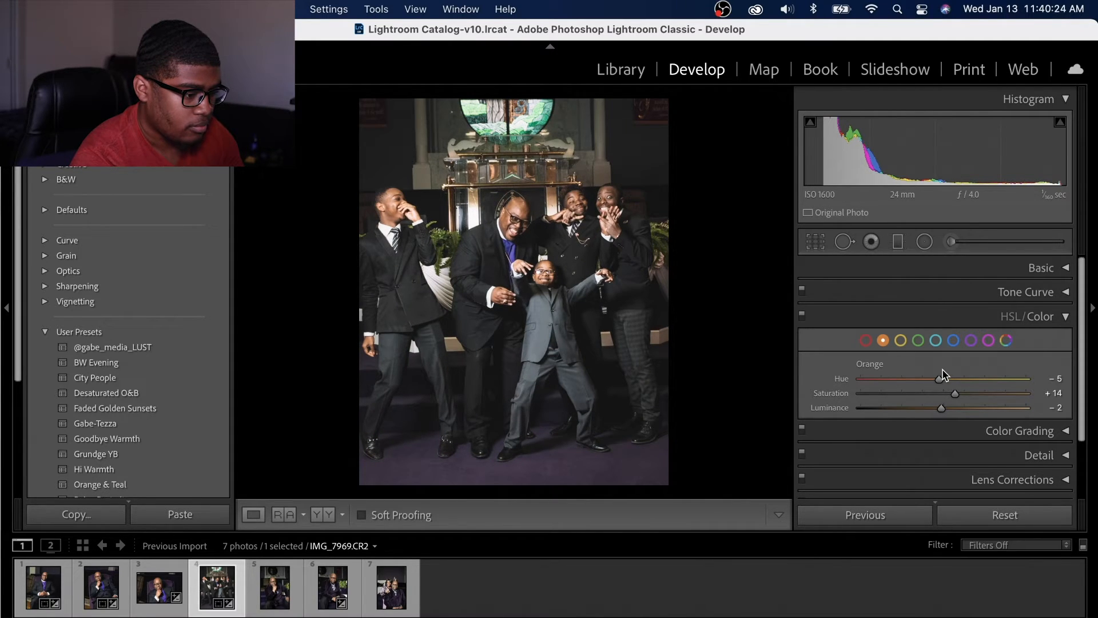
{"action": "key", "text": "backslash"}
{"action": "key", "text": "backslash"}
{"action": "key", "text": "backslash"}
{"action": "key", "text": "backslash"}
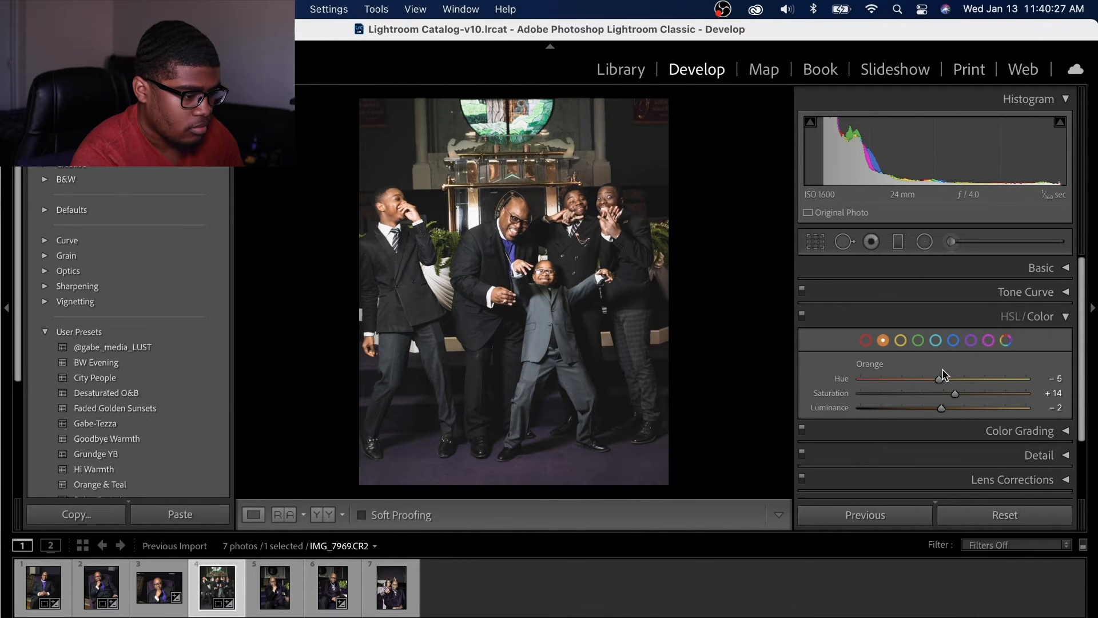
Cool the group photo's white balance to a Temp of 4,612 and compare it with the unedited version.
{"action": "left_click", "coordinate": [1051, 322]}
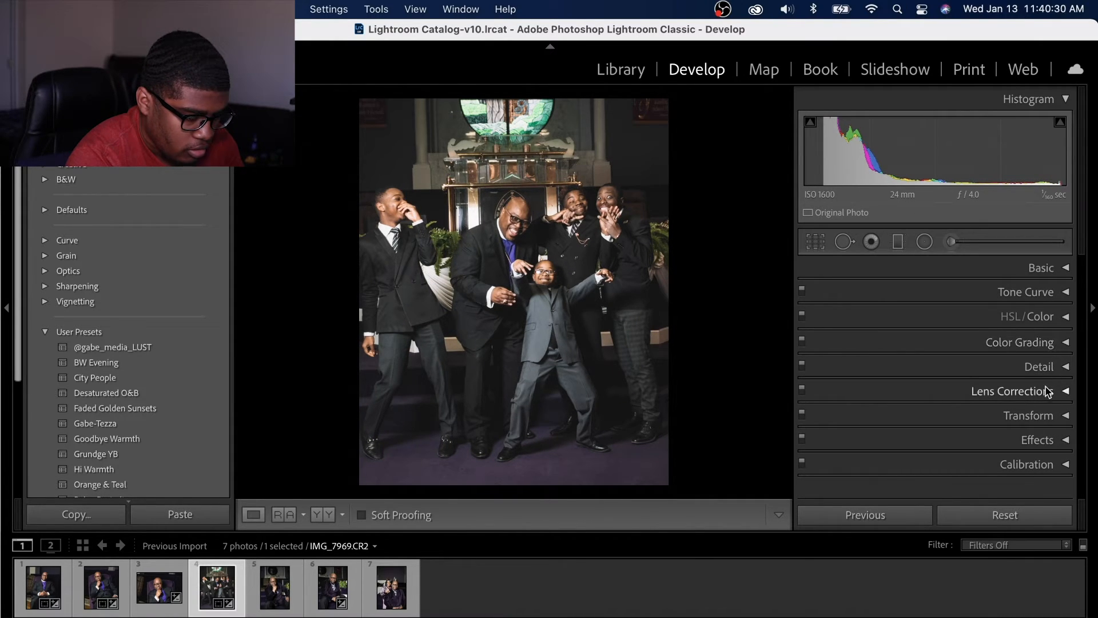
{"action": "left_click", "coordinate": [1057, 267]}
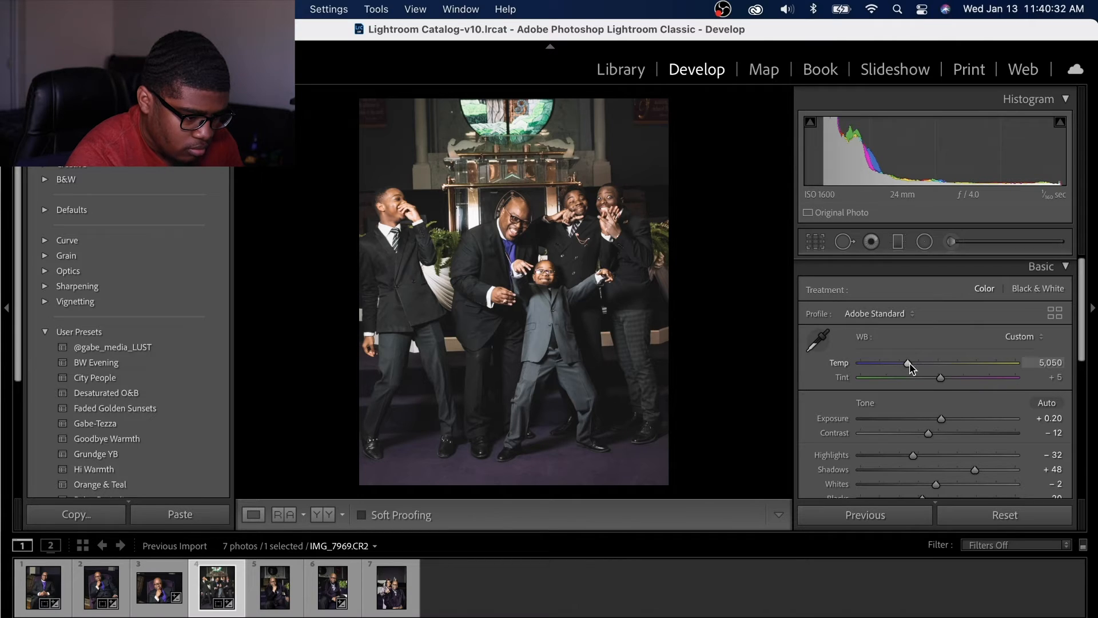
{"action": "left_click_drag", "start_coordinate": [904, 367], "coordinate": [902, 367]}
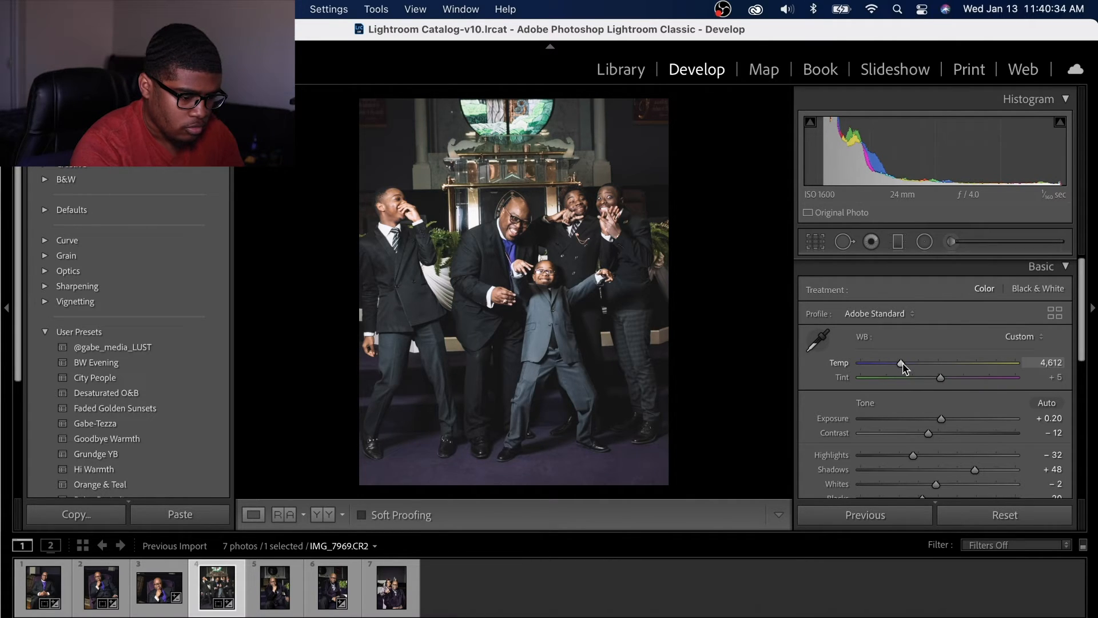
{"action": "key", "text": "backslash"}
{"action": "key", "text": "backslash"}
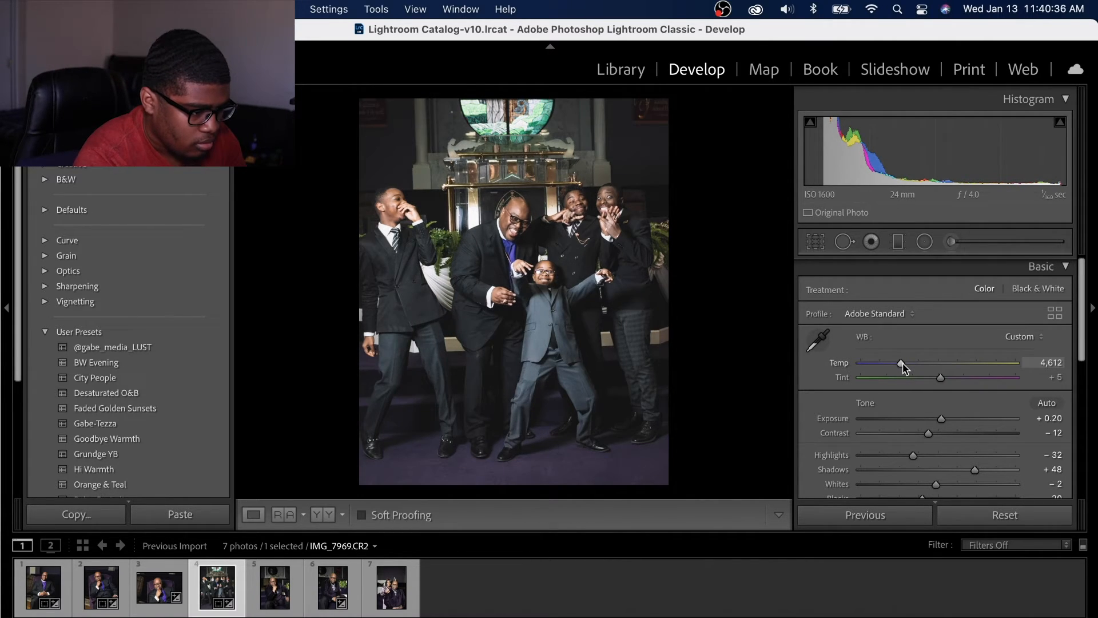
{"action": "key", "text": "backslash"}
{"action": "key", "text": "backslash"}
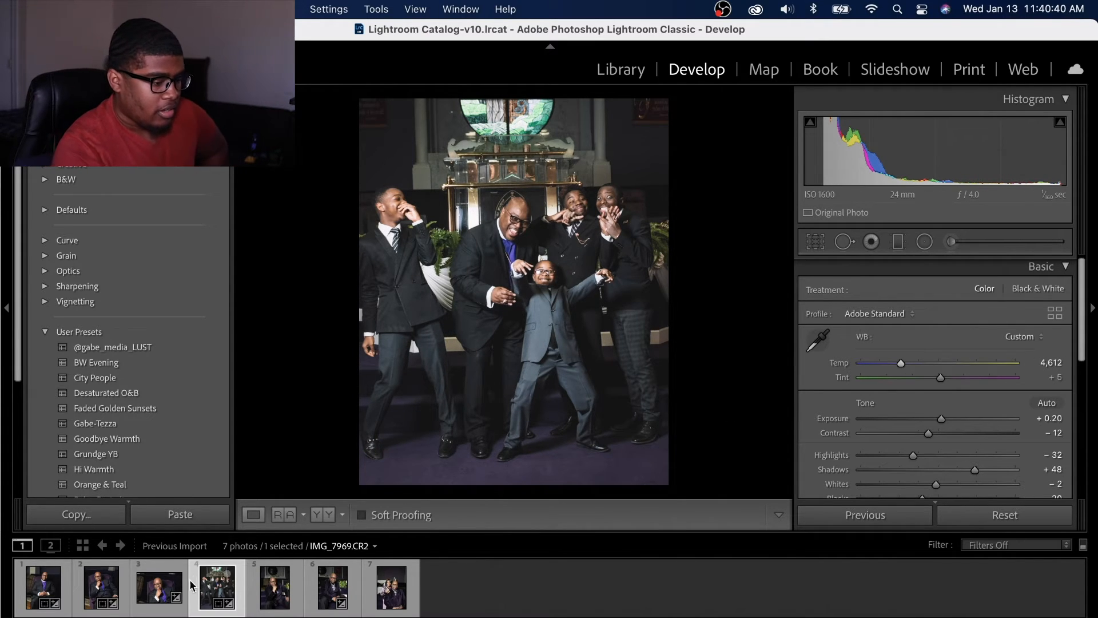
Crop the third photo, IMG_7817, to the 8.5 x 11 aspect ratio.
{"action": "left_click", "coordinate": [162, 602]}
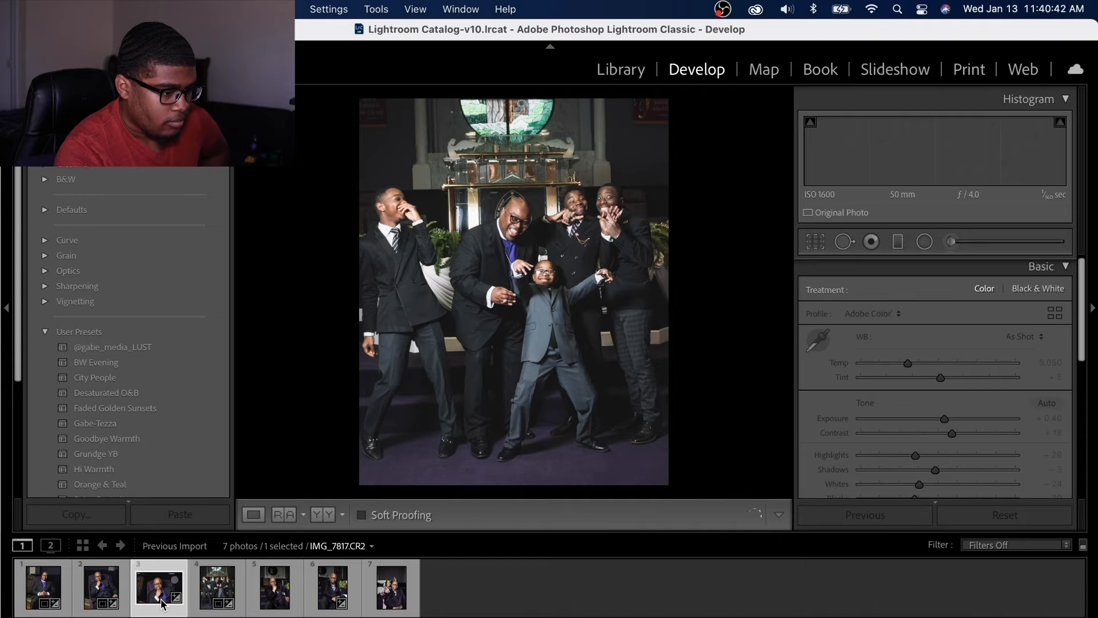
{"action": "left_click", "coordinate": [815, 242]}
{"action": "left_click", "coordinate": [938, 294]}
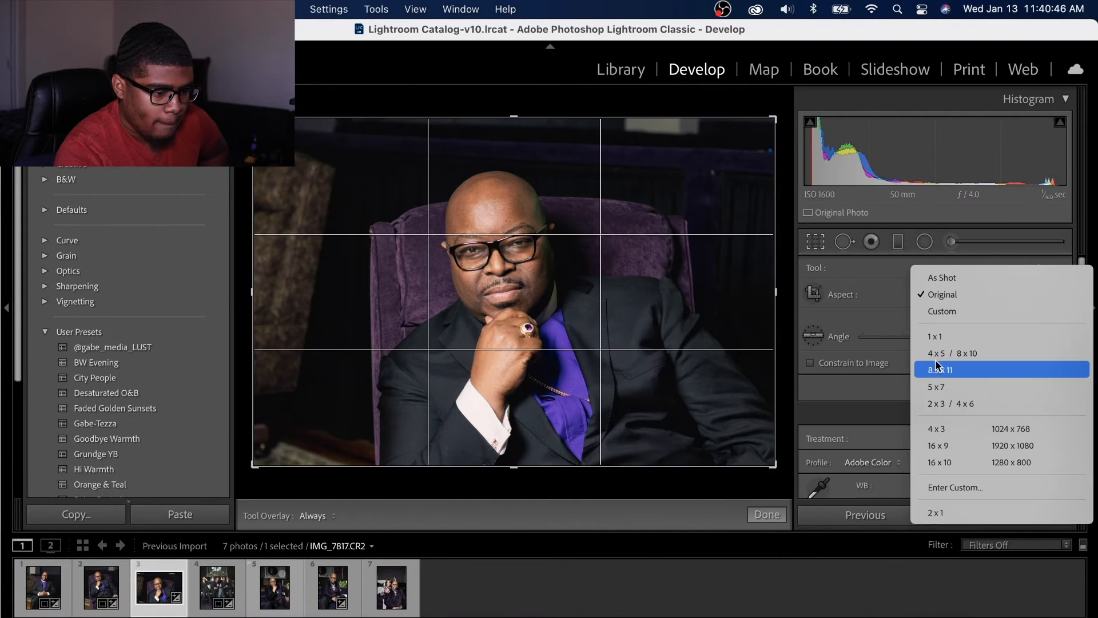
{"action": "left_click", "coordinate": [938, 367]}
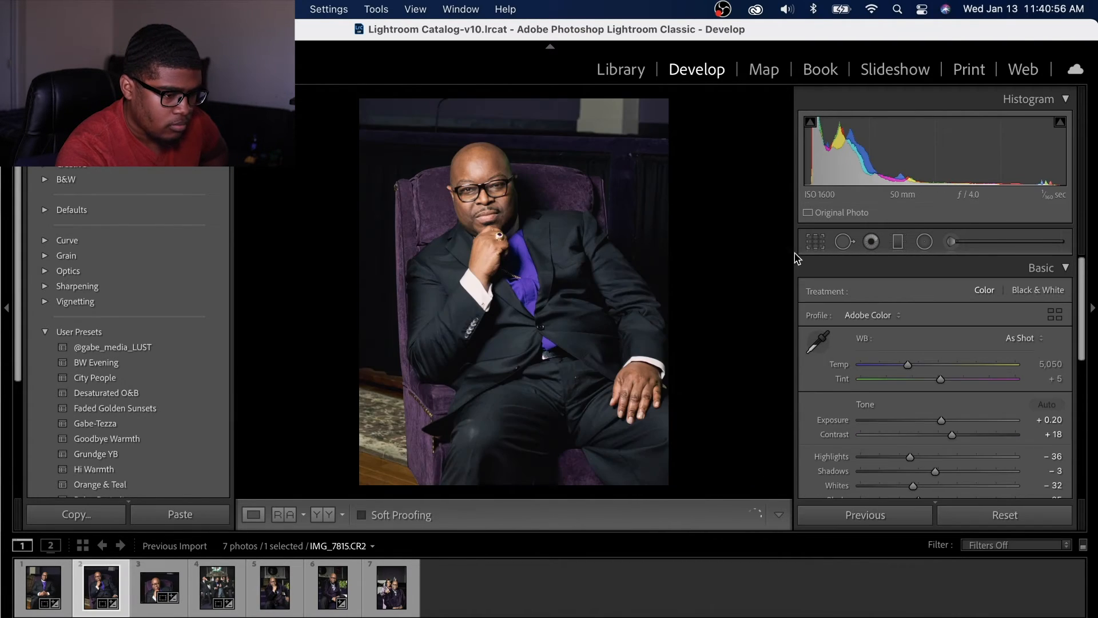
Compare the fifth and sixth photos of the seated man and remove the fifth from the set.
{"action": "left_click", "coordinate": [274, 588]}
{"action": "left_click", "coordinate": [323, 595]}
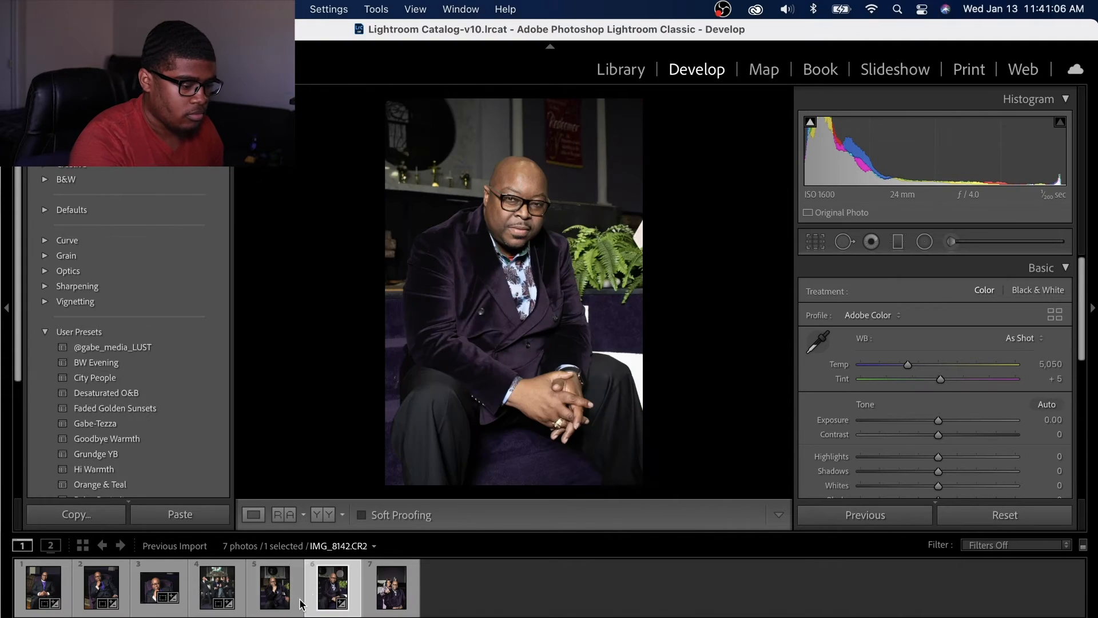
{"action": "left_click", "coordinate": [302, 604]}
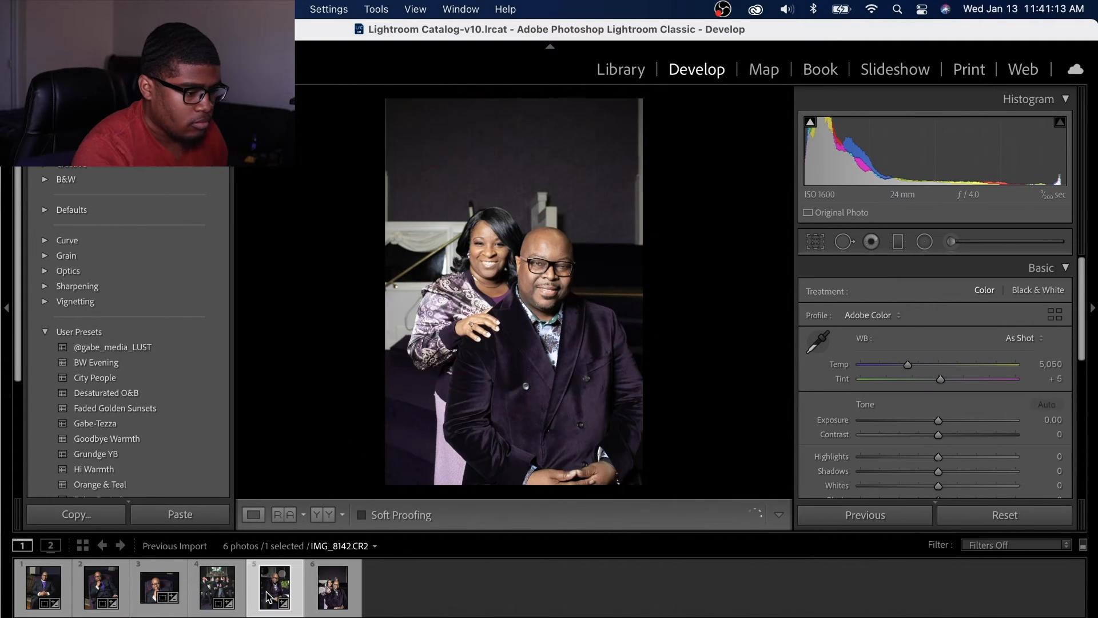
Paste the copied edit settings onto IMG_8142 and the couple photo IMG_8157, and set the couple photo's Exposure to +0.10.
{"action": "left_click", "coordinate": [303, 567]}
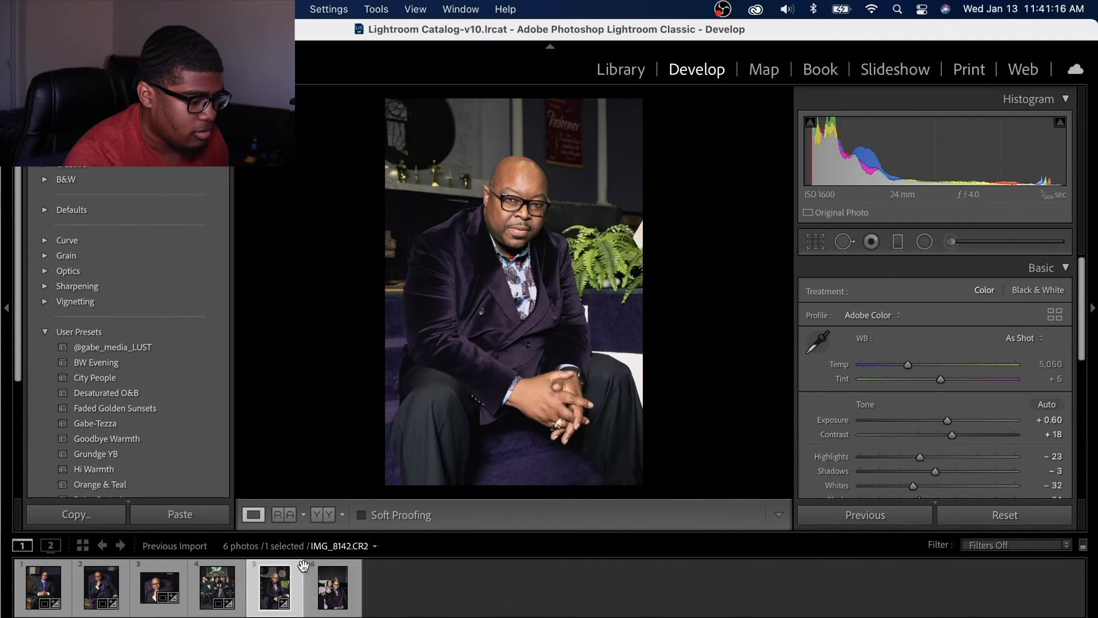
{"action": "left_click", "coordinate": [306, 568]}
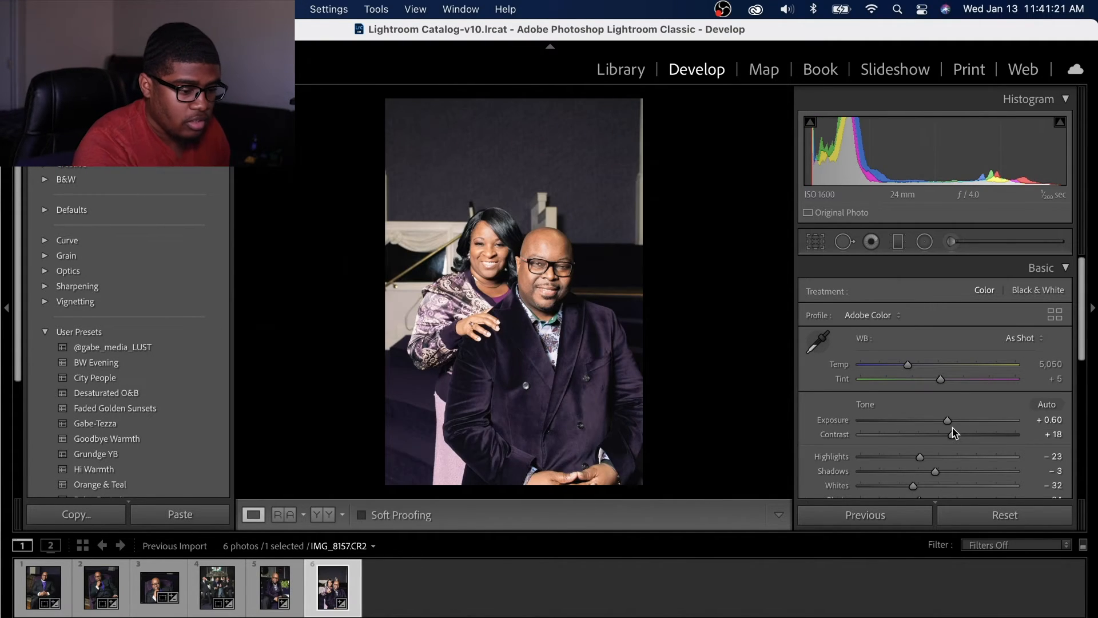
{"action": "key", "text": "minus"}
{"action": "key", "text": "minus"}
{"action": "key", "text": "minus"}
{"action": "key", "text": "minus"}
{"action": "key", "text": "minus"}
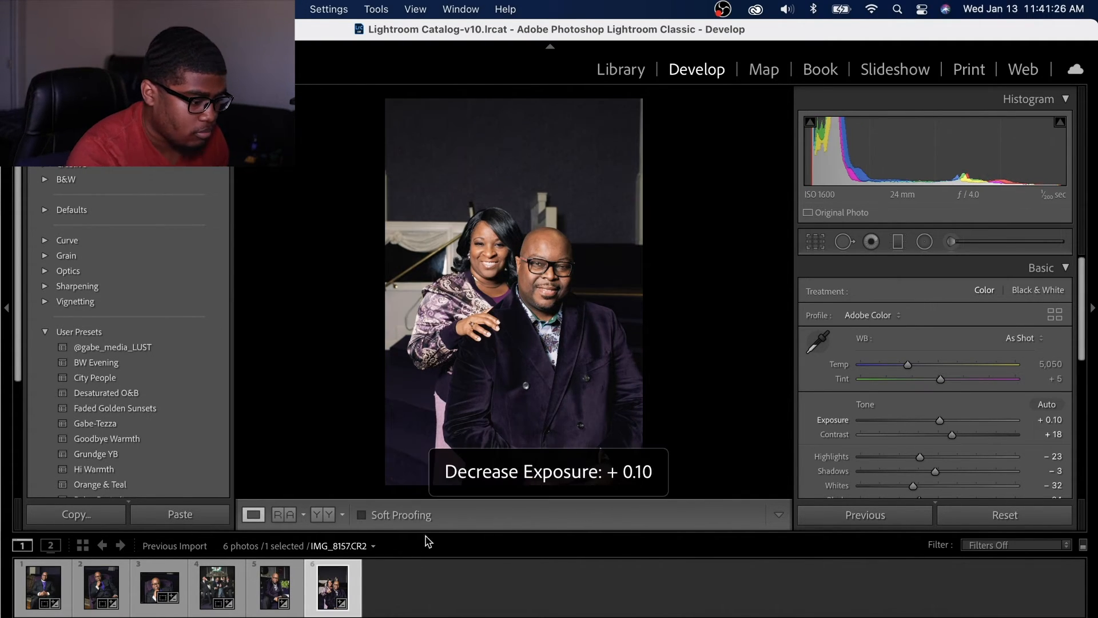
Lower the Exposure of IMG_8142 by one small increment and raise the black point of its tone curve.
{"action": "left_click", "coordinate": [286, 581]}
{"action": "key", "text": "minus"}
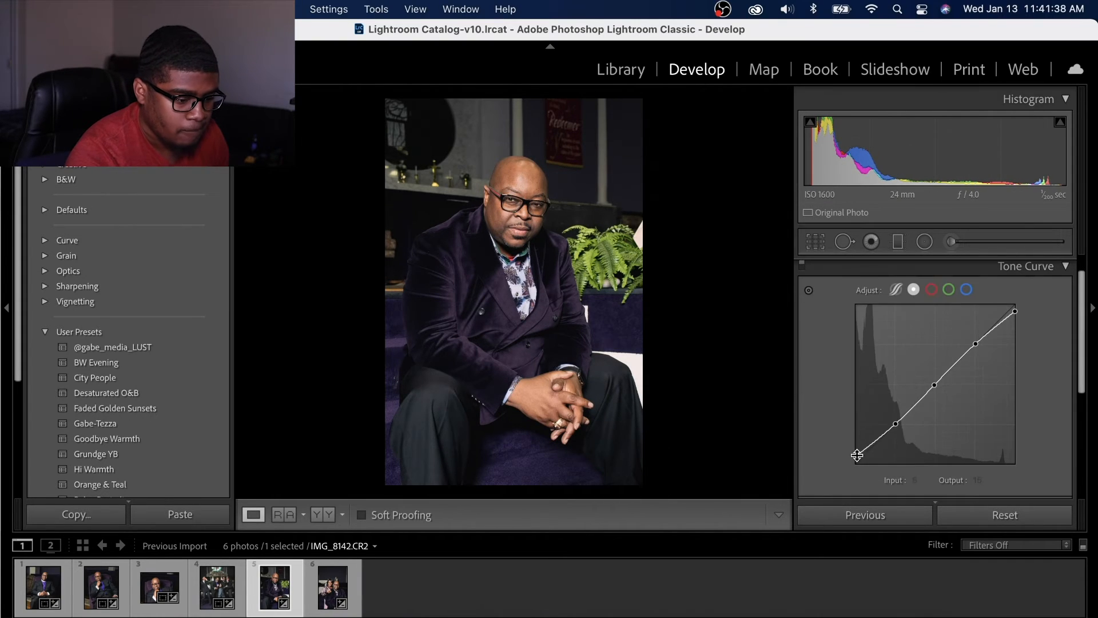
{"action": "left_click_drag", "start_coordinate": [856, 454], "coordinate": [856, 455]}
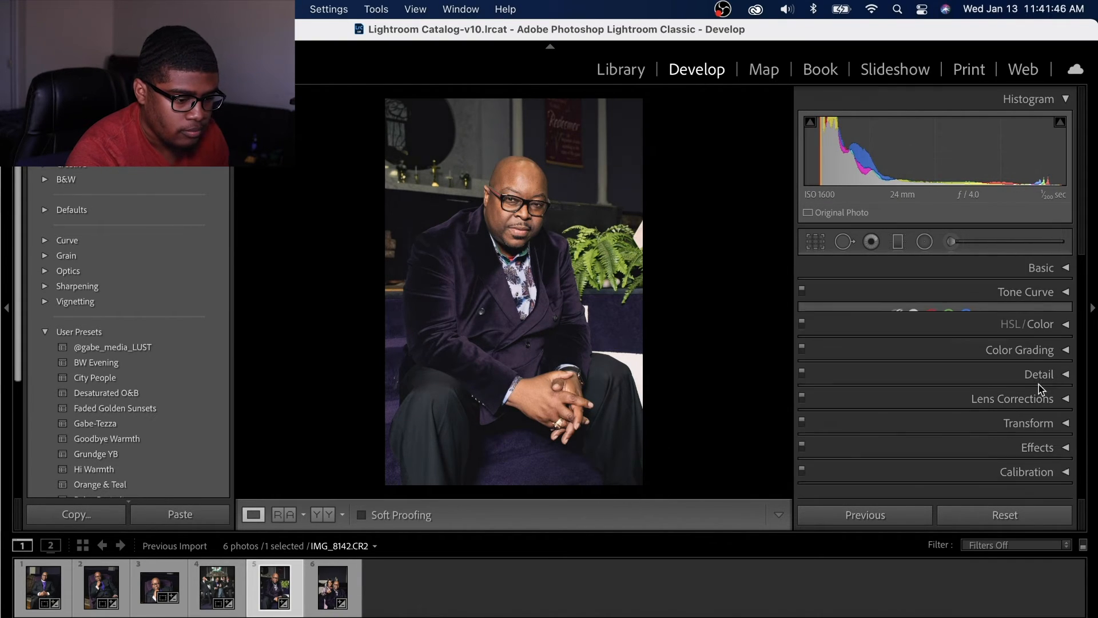
Crop IMG_8142 to the 4 x 5 / 8 x 10 aspect ratio and set its post-crop vignetting Amount to -18.
{"action": "left_click", "coordinate": [1030, 423]}
{"action": "left_click", "coordinate": [944, 323]}
{"action": "left_click", "coordinate": [847, 306]}
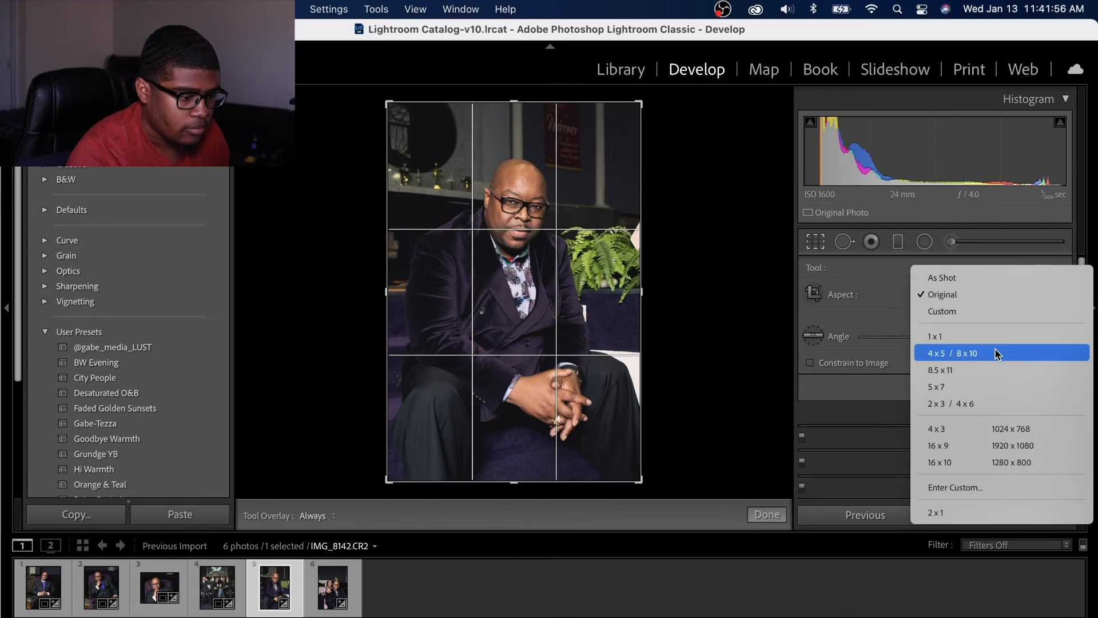
{"action": "left_click", "coordinate": [944, 351]}
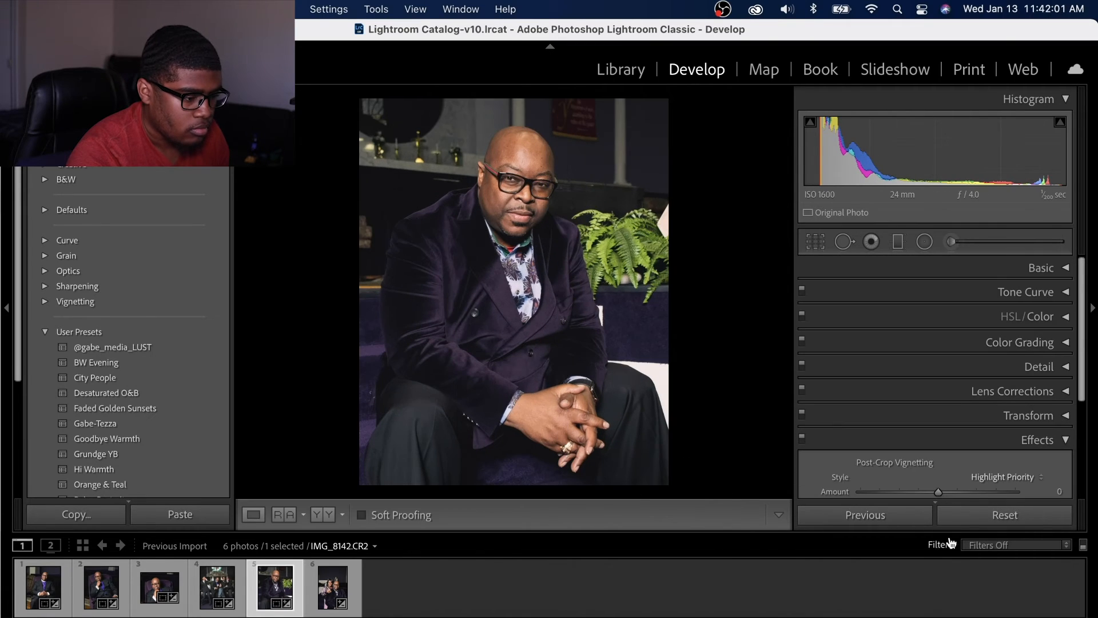
{"action": "left_click_drag", "start_coordinate": [938, 492], "coordinate": [928, 493]}
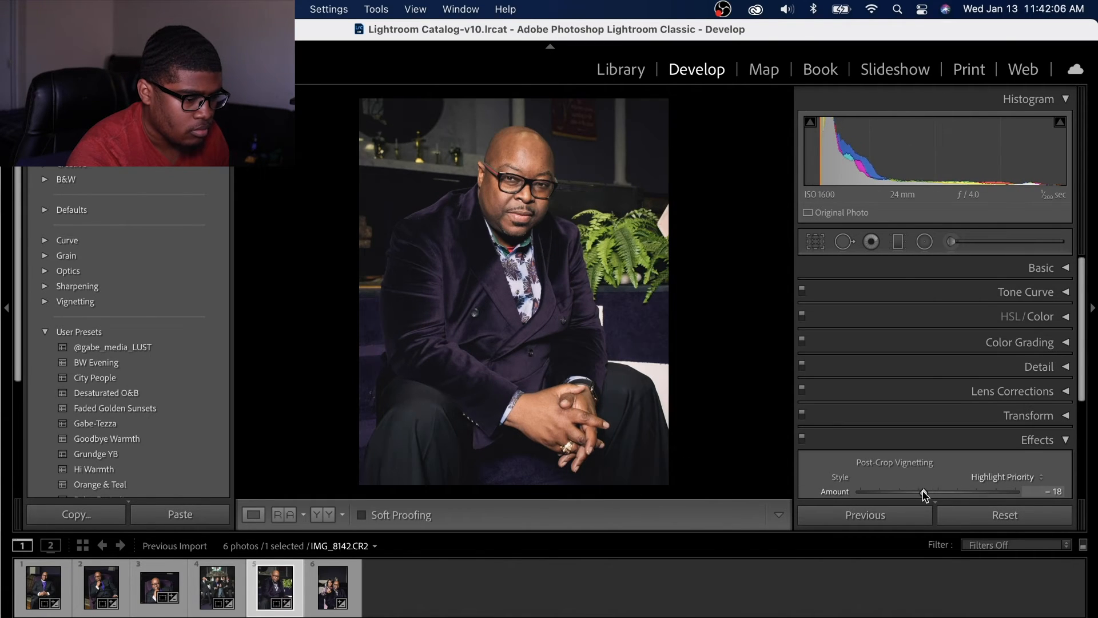
{"action": "left_click", "coordinate": [1030, 440]}
Set the first photo's post-crop vignetting Amount to -8.
{"action": "left_click", "coordinate": [46, 586]}
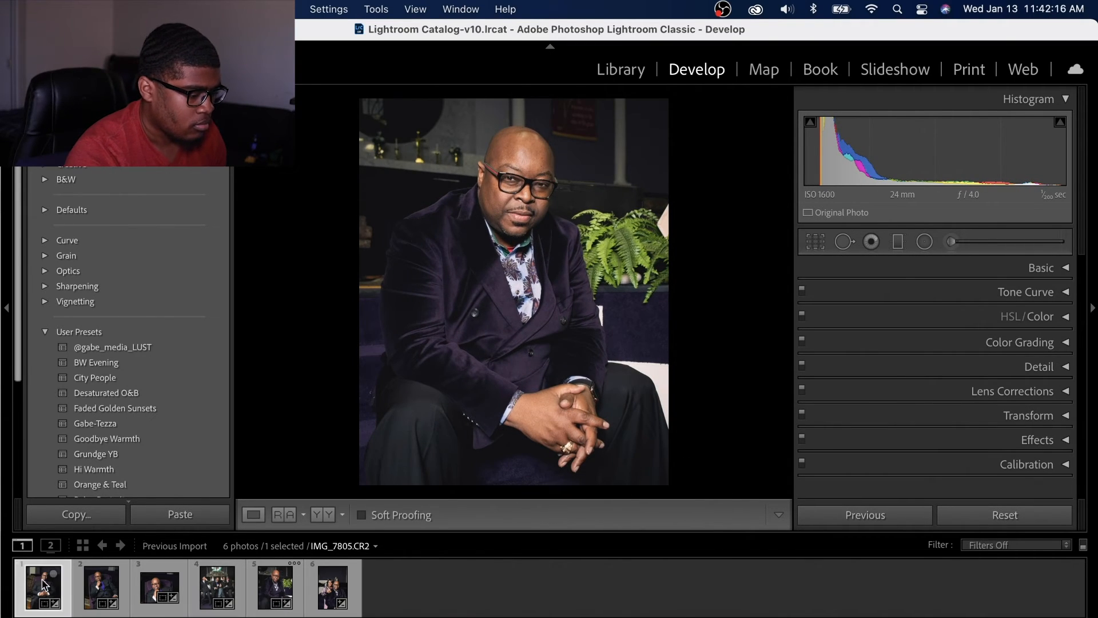
{"action": "left_click", "coordinate": [1050, 440]}
{"action": "left_click_drag", "start_coordinate": [938, 363], "coordinate": [931, 364]}
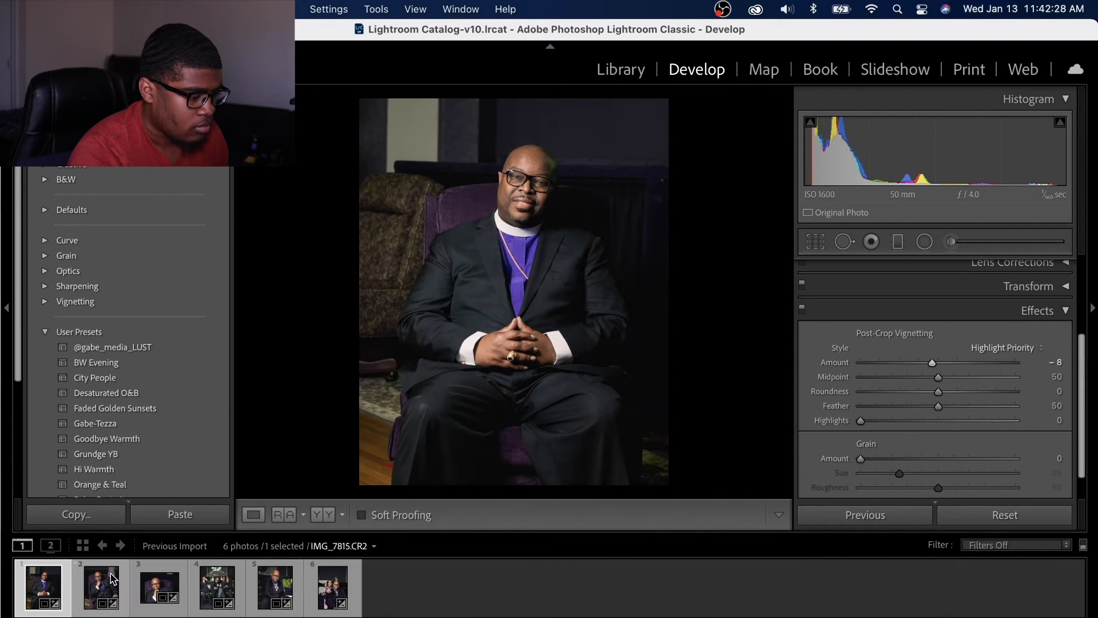
{"action": "left_click", "coordinate": [101, 586]}
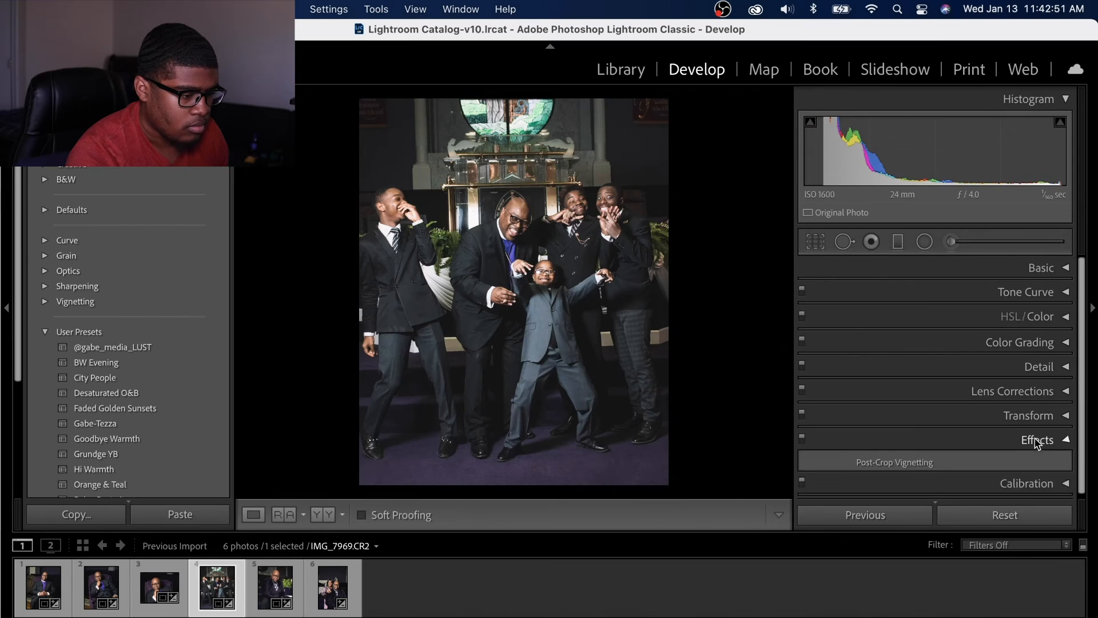
{"action": "left_click", "coordinate": [1042, 441]}
{"action": "left_click", "coordinate": [275, 599]}
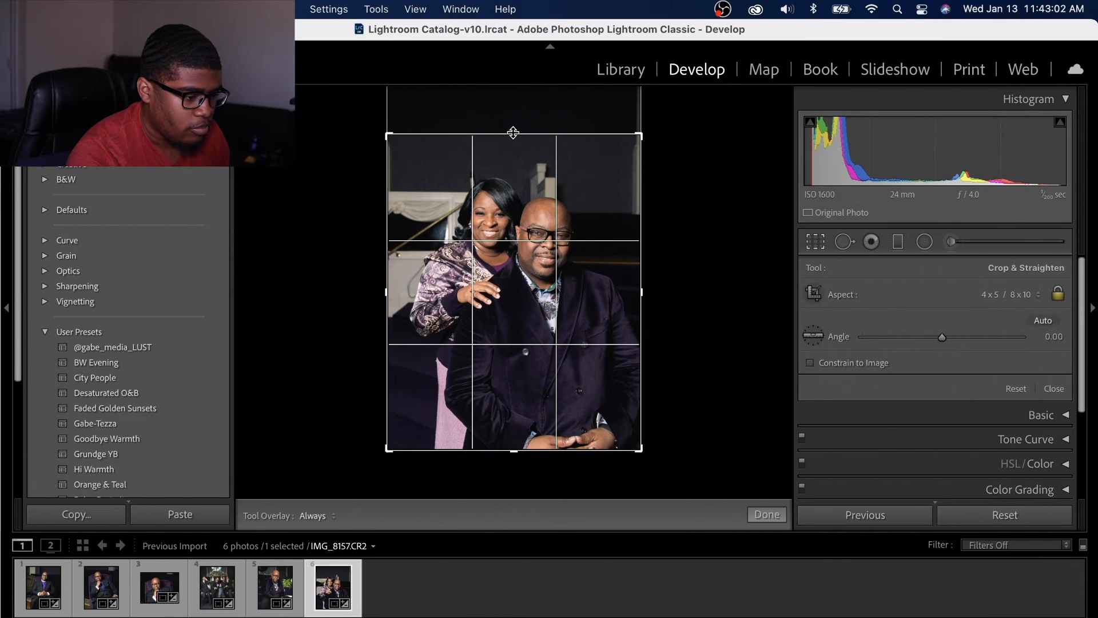
Tighten the 4 x 5 / 8 x 10 crop of IMG_8157 around the couple, reposition the photo inside the frame and apply the crop.
{"action": "left_click_drag", "start_coordinate": [513, 132], "coordinate": [516, 143]}
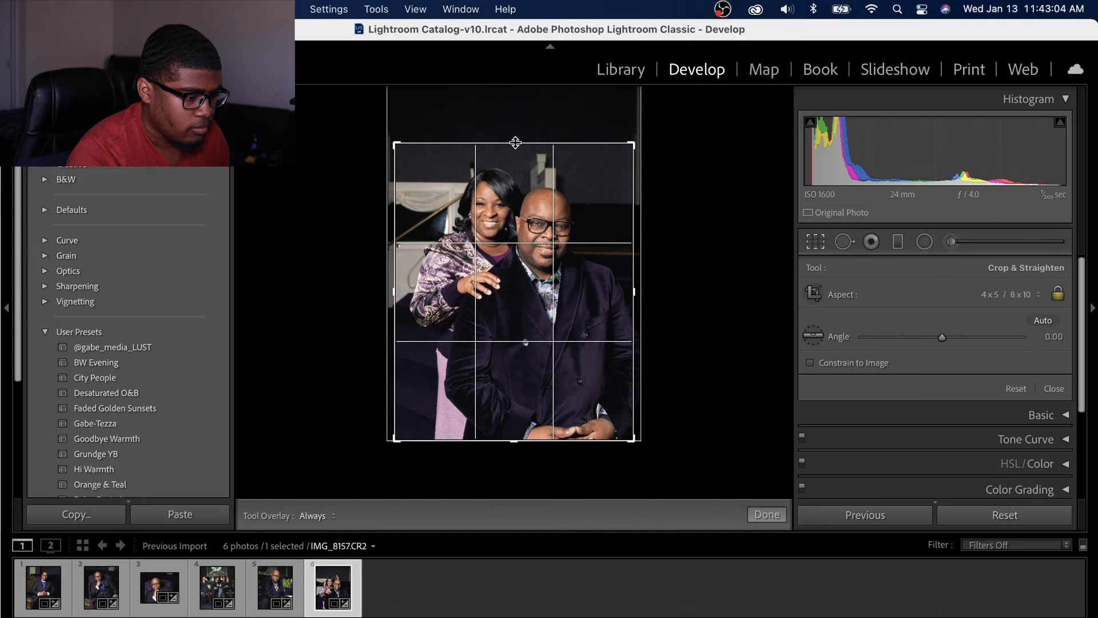
{"action": "left_click_drag", "start_coordinate": [511, 245], "coordinate": [503, 245]}
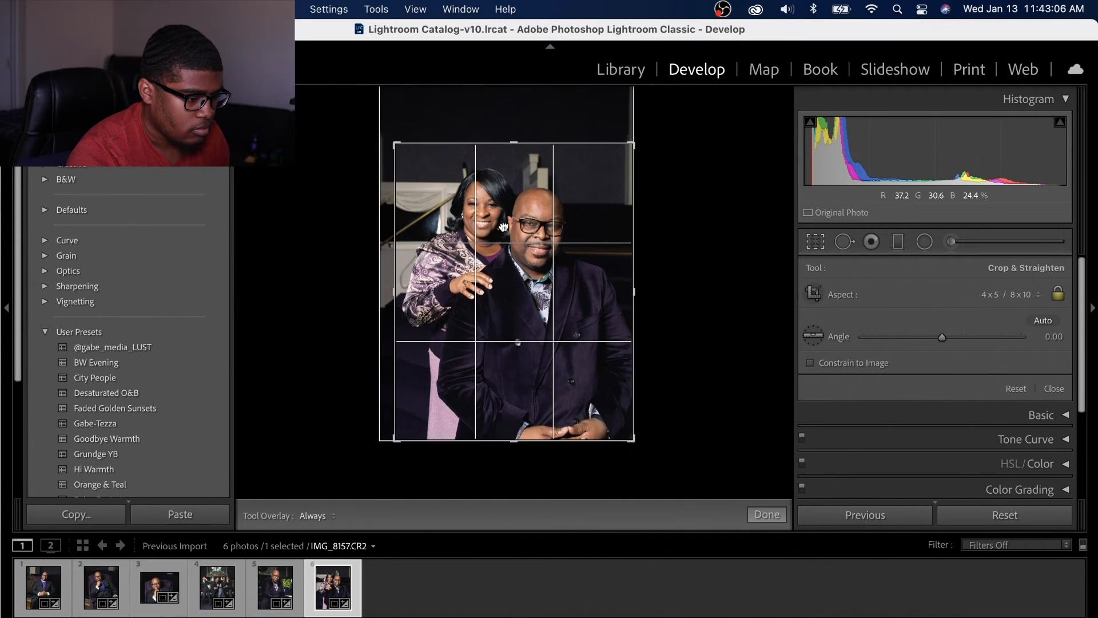
{"action": "left_click", "coordinate": [765, 516]}
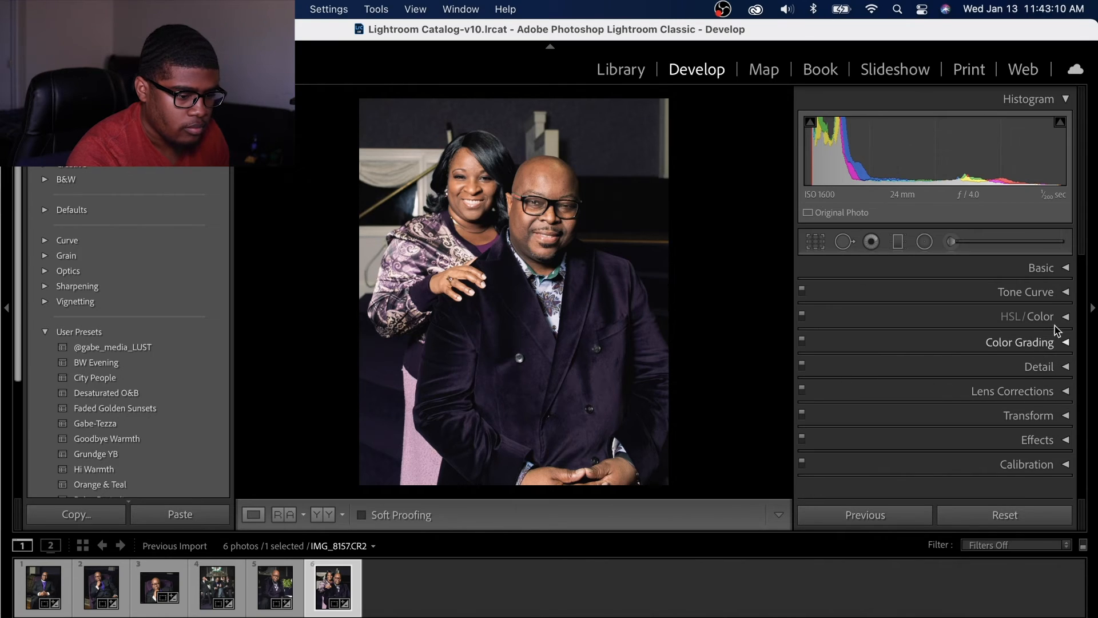
Raise the black point of the couple photo's tone curve slightly to lift its darkest tones.
{"action": "left_click", "coordinate": [1053, 268]}
{"action": "scroll", "coordinate": [926, 477], "scroll_direction": "down", "scroll_amount": 2}
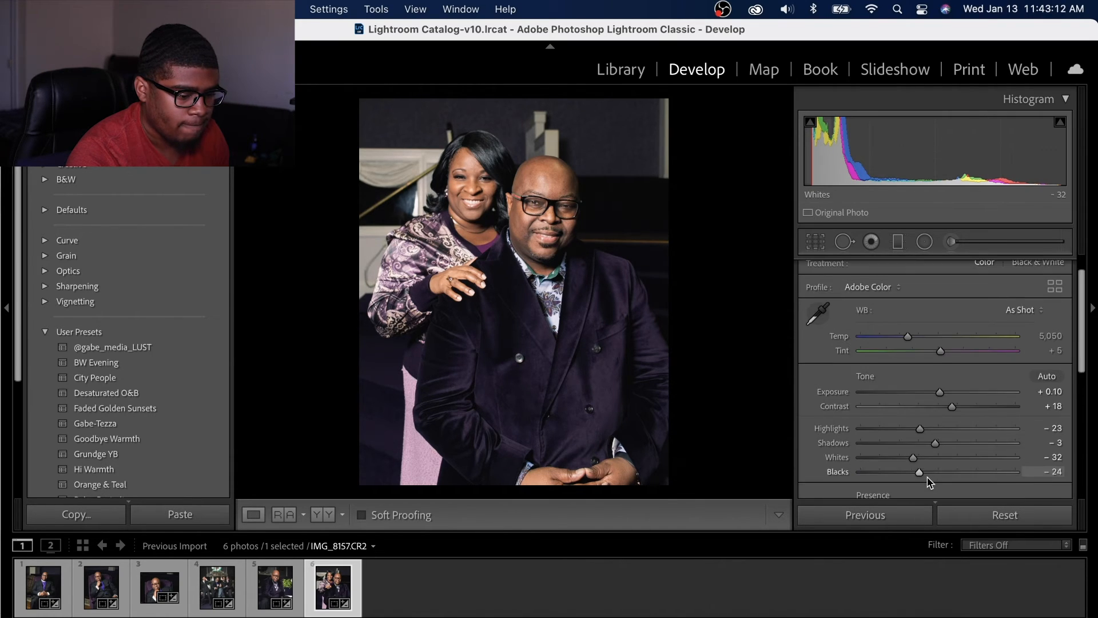
{"action": "scroll", "coordinate": [1052, 321], "scroll_direction": "up", "scroll_amount": 2}
{"action": "left_click", "coordinate": [1050, 268]}
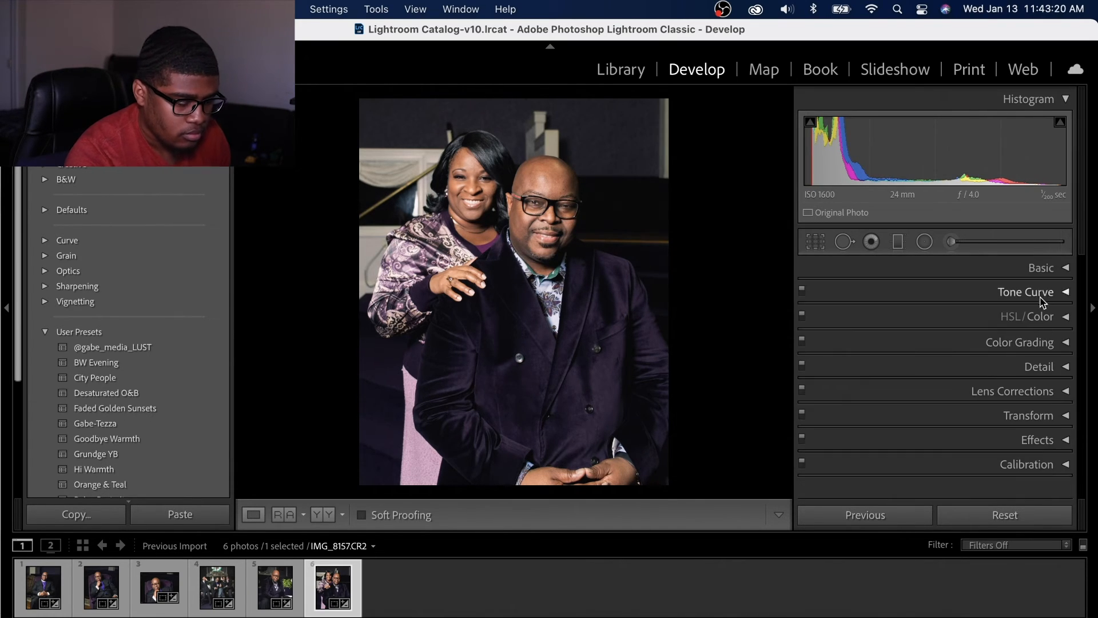
{"action": "left_click", "coordinate": [1041, 295]}
{"action": "left_click_drag", "start_coordinate": [856, 461], "coordinate": [856, 448]}
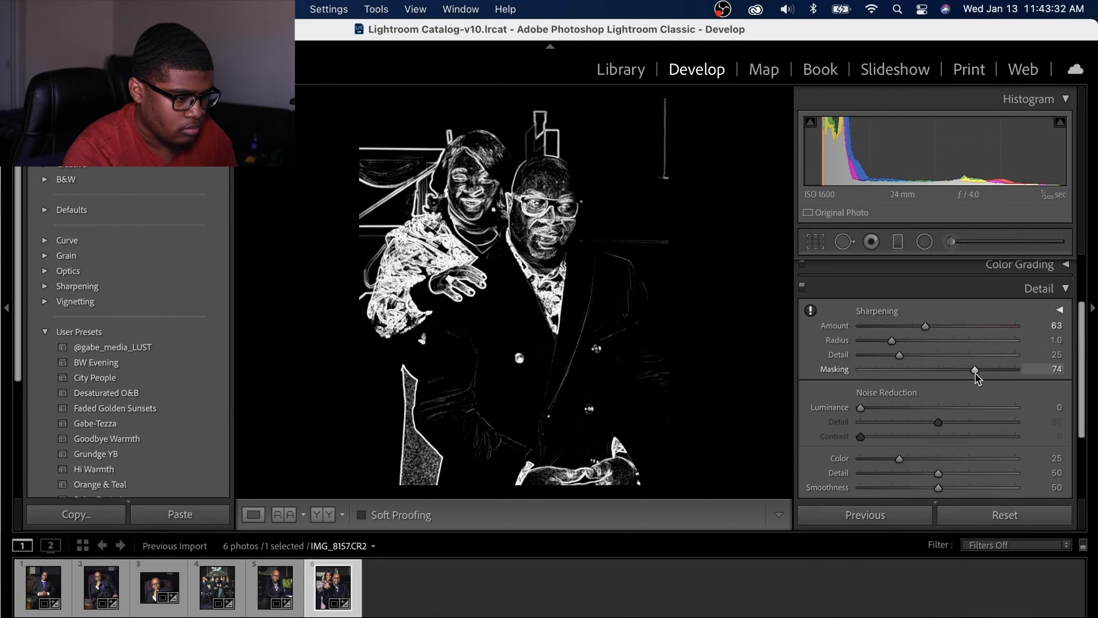
Increase the couple photo's sharpening Masking and set its post-crop vignetting Amount to -8.
{"action": "left_click_drag", "start_coordinate": [976, 372], "coordinate": [993, 373]}
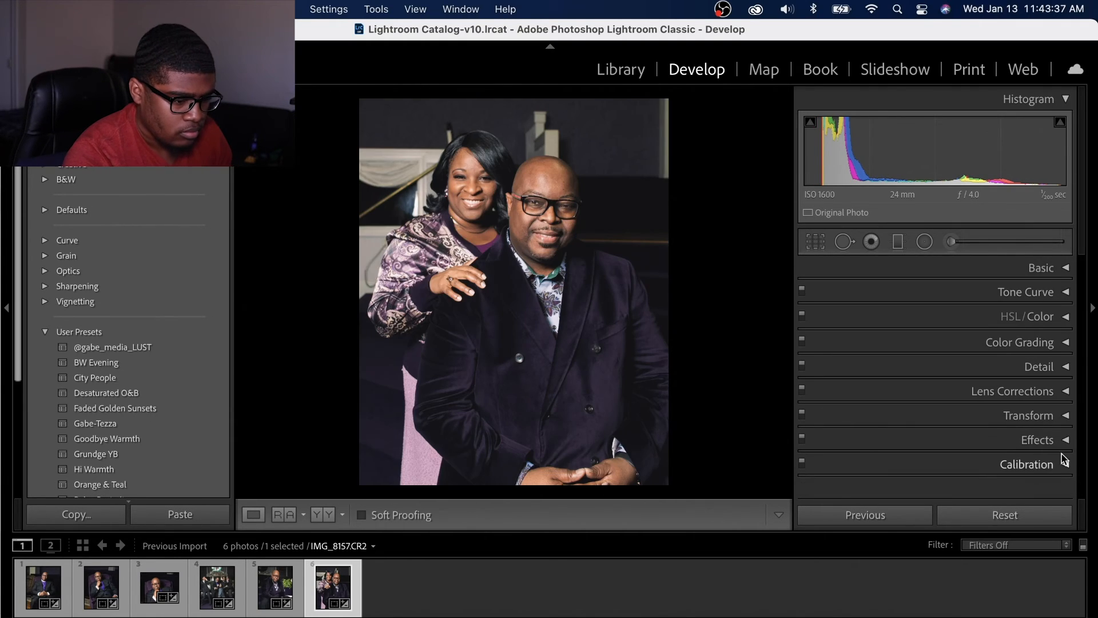
{"action": "left_click", "coordinate": [1054, 440]}
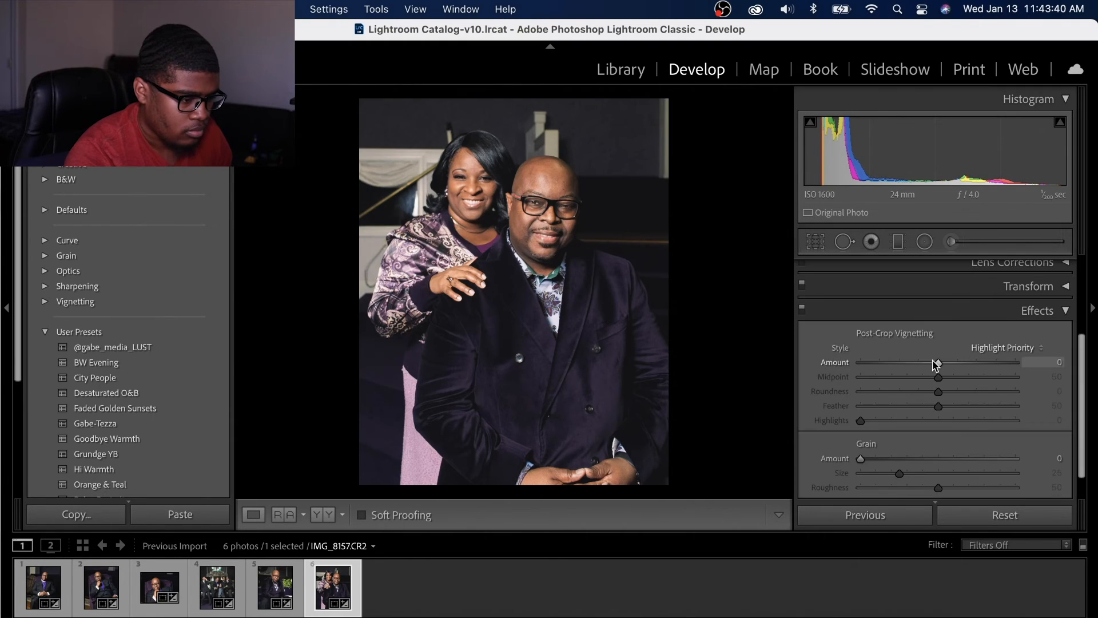
{"action": "left_click_drag", "start_coordinate": [936, 362], "coordinate": [928, 363]}
Compare the couple photo's before and after views repeatedly to examine the effect of the edits.
{"action": "key", "text": "backslash"}
{"action": "key", "text": "backslash"}
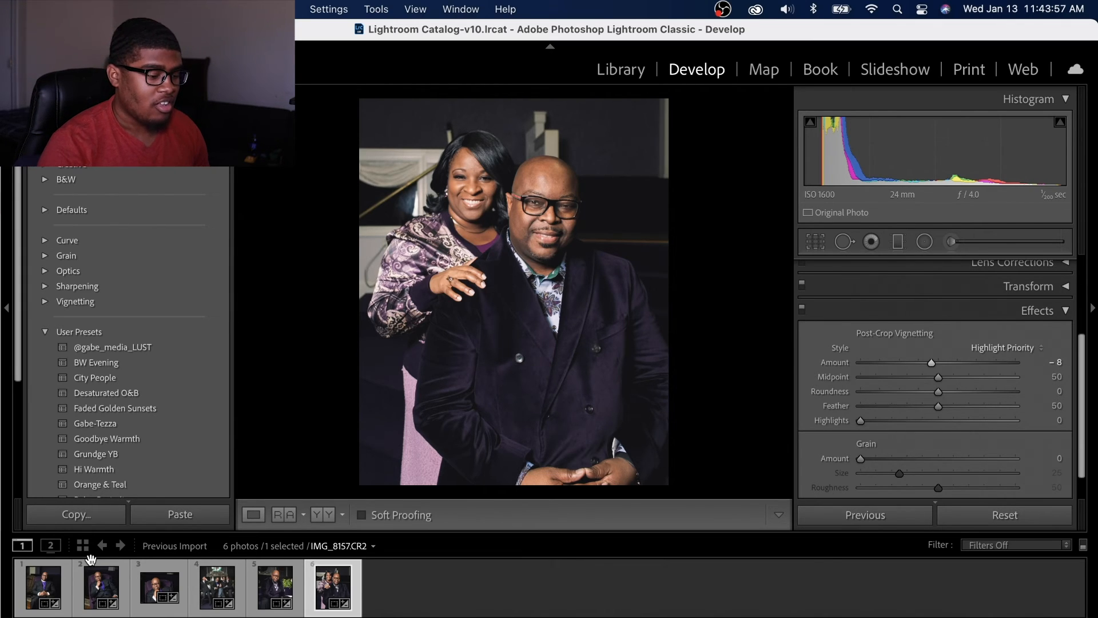
{"action": "key", "text": "backslash"}
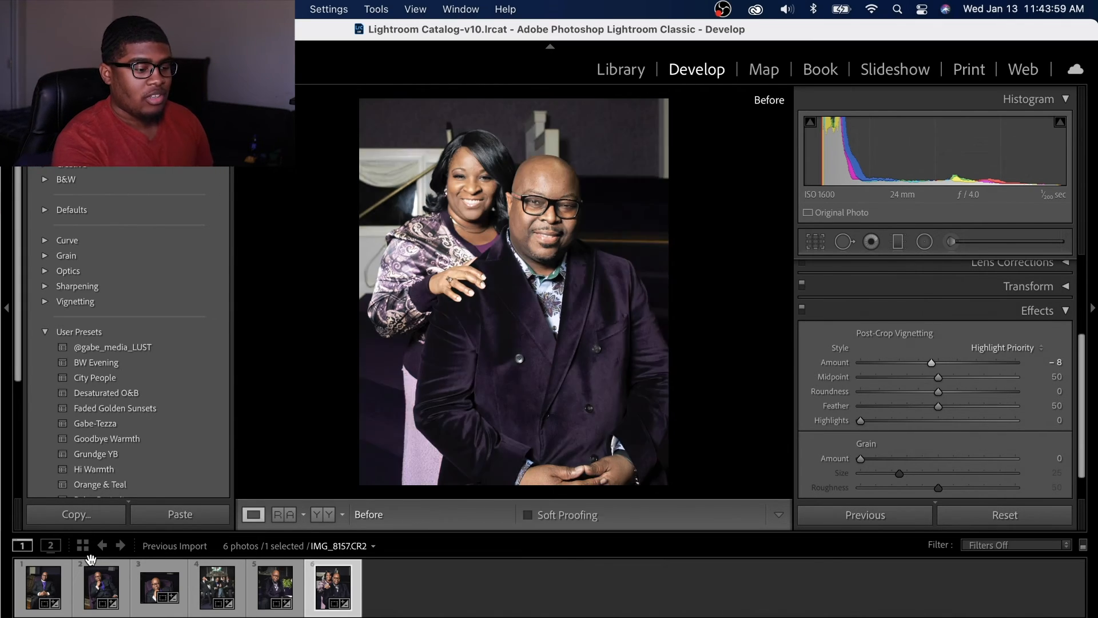
{"action": "key", "text": "backslash"}
{"action": "key", "text": "backslash"}
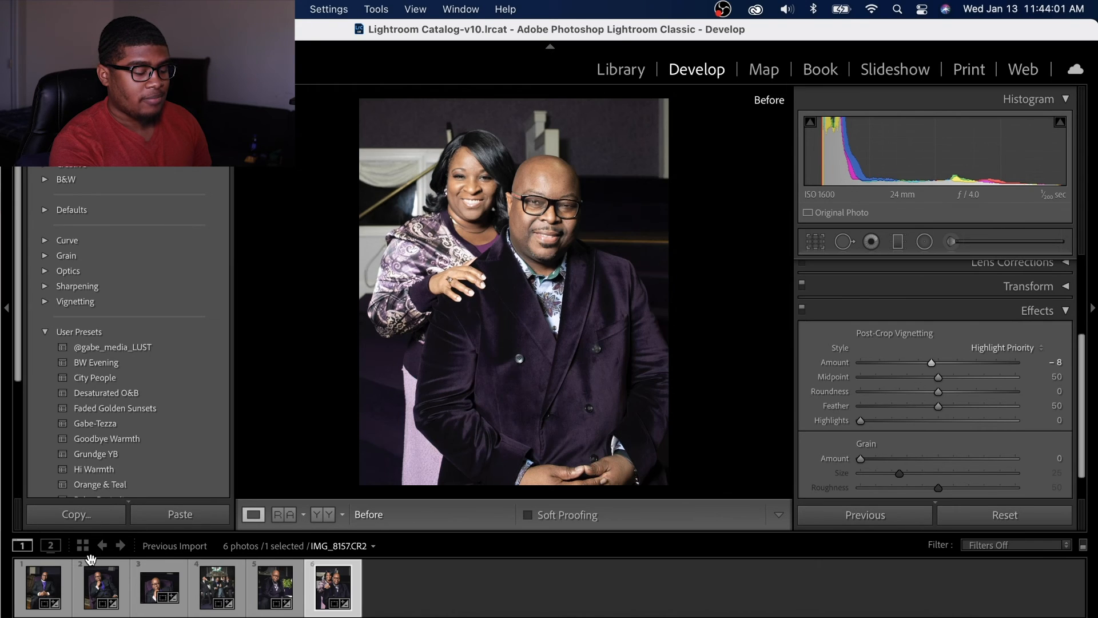
{"action": "key", "text": "backslash"}
{"action": "key", "text": "backslash"}
{"action": "key", "text": "backslash"}
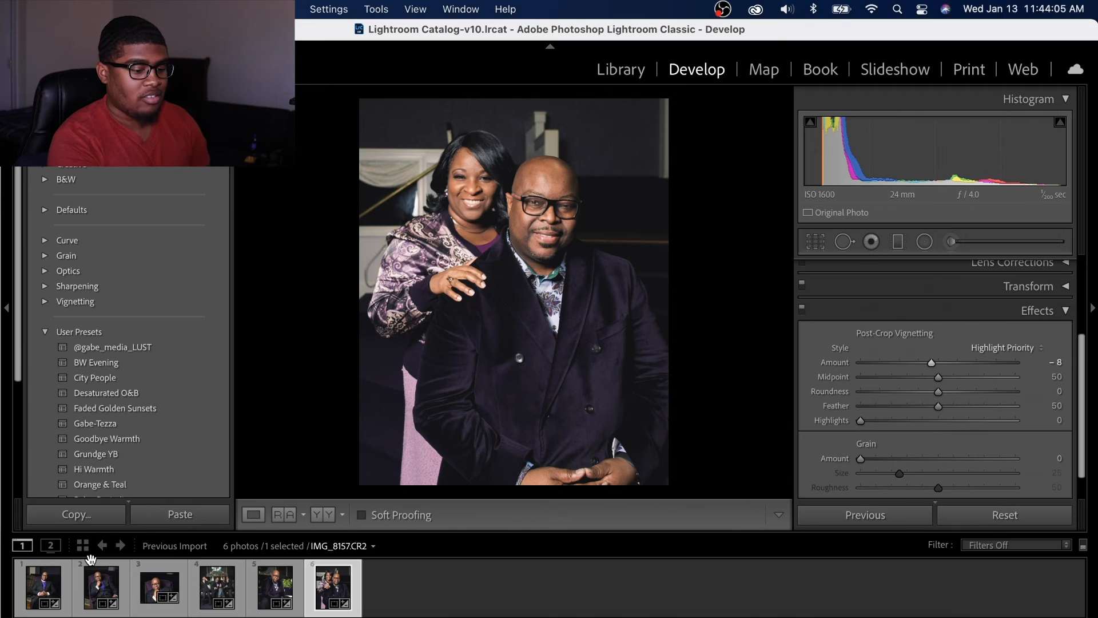
{"action": "key", "text": "backslash"}
{"action": "key", "text": "backslash"}
{"action": "key", "text": "backslash"}
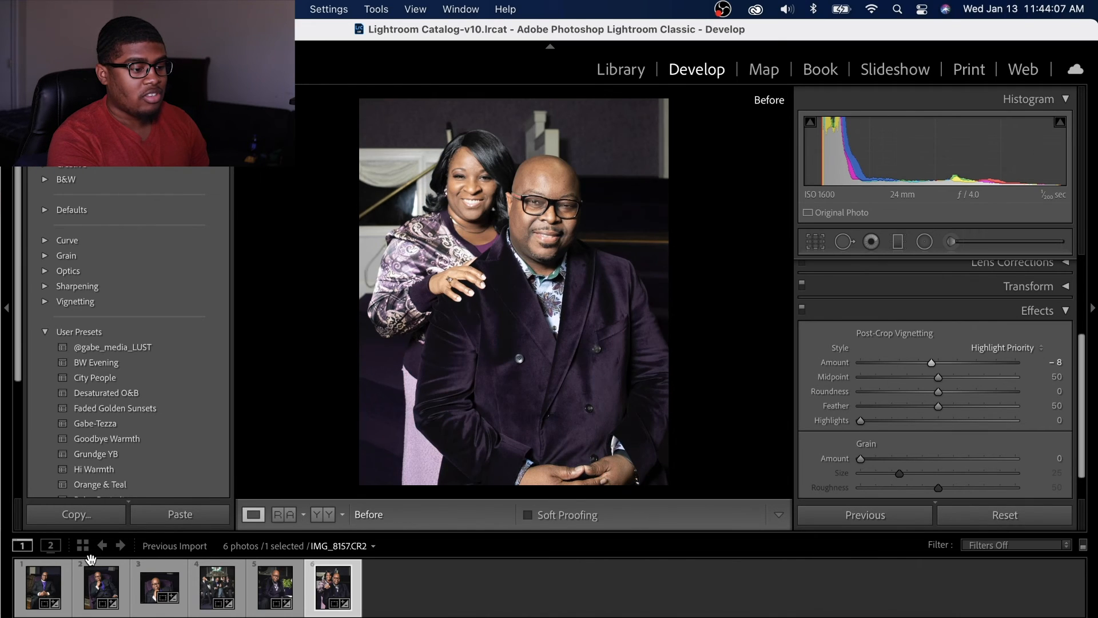
{"action": "key", "text": "backslash"}
{"action": "key", "text": "backslash"}
{"action": "key", "text": "backslash"}
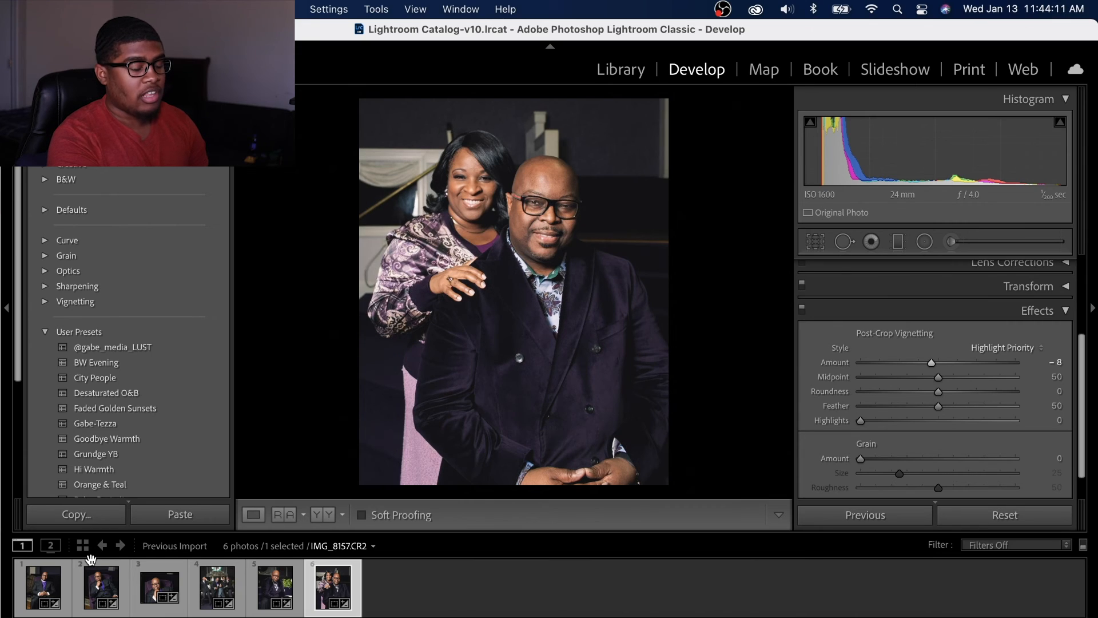
{"action": "key", "text": "backslash"}
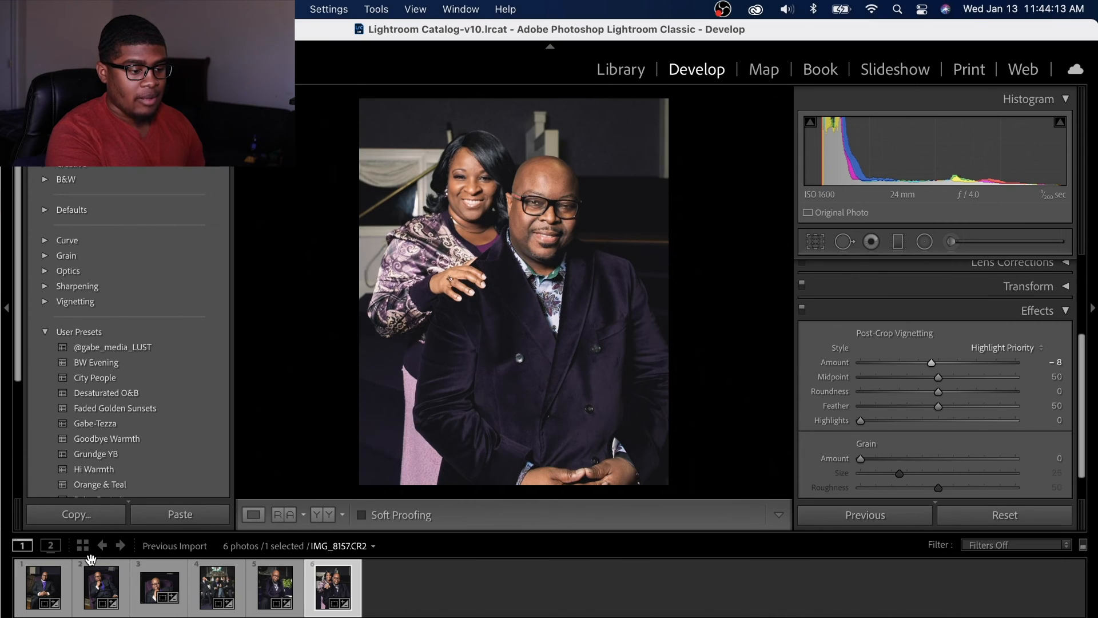